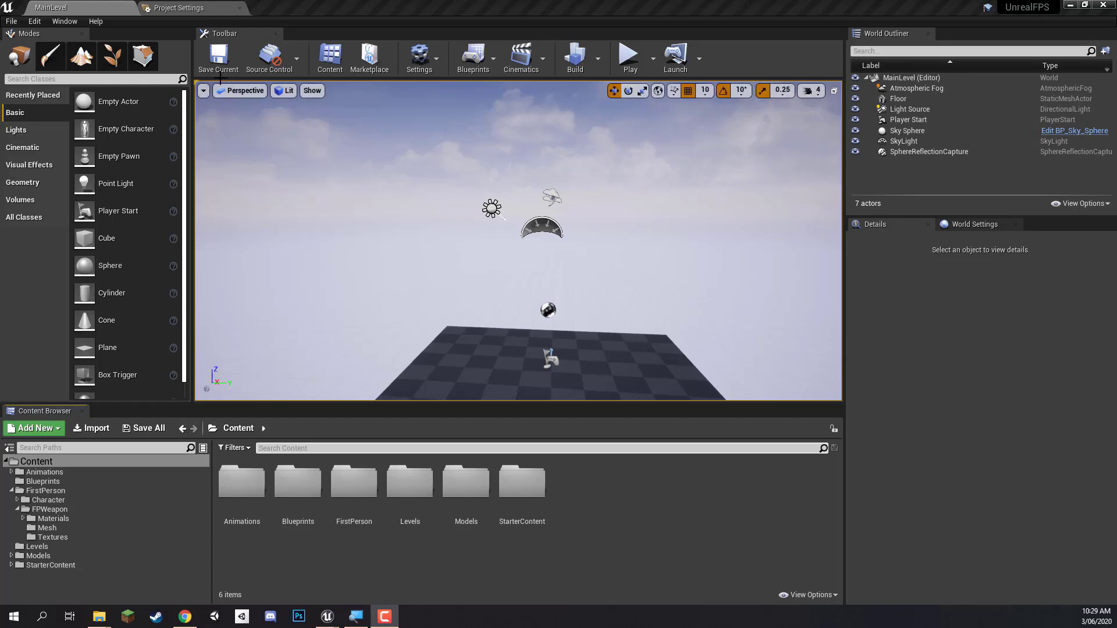
- Open the Input page of the project settings
left_click(218, 59)
left_click(158, 11)
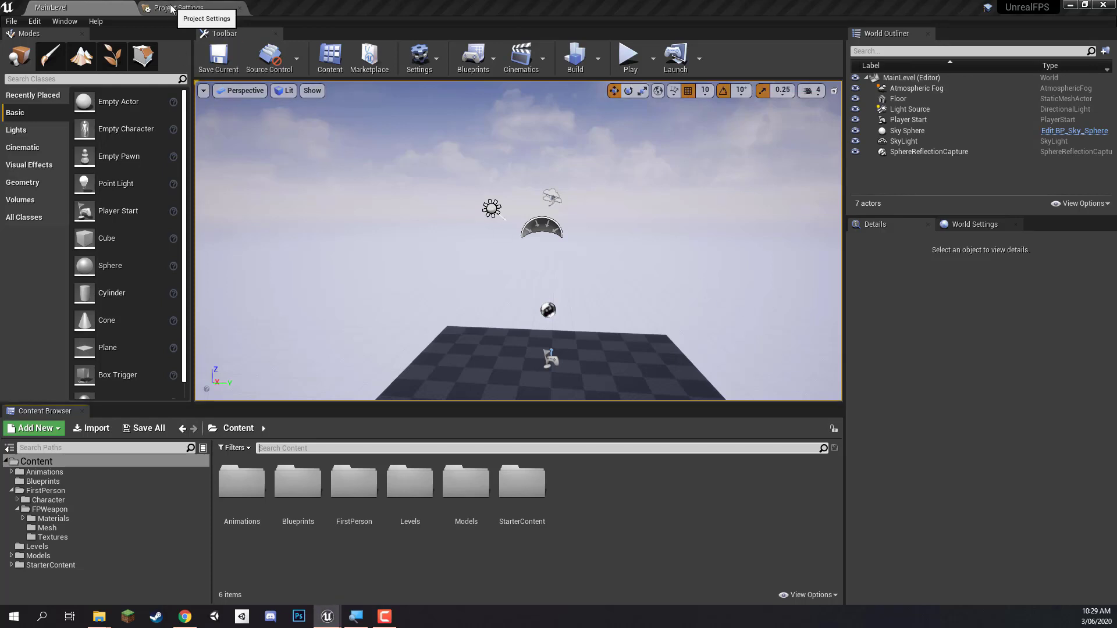
left_click(81, 5)
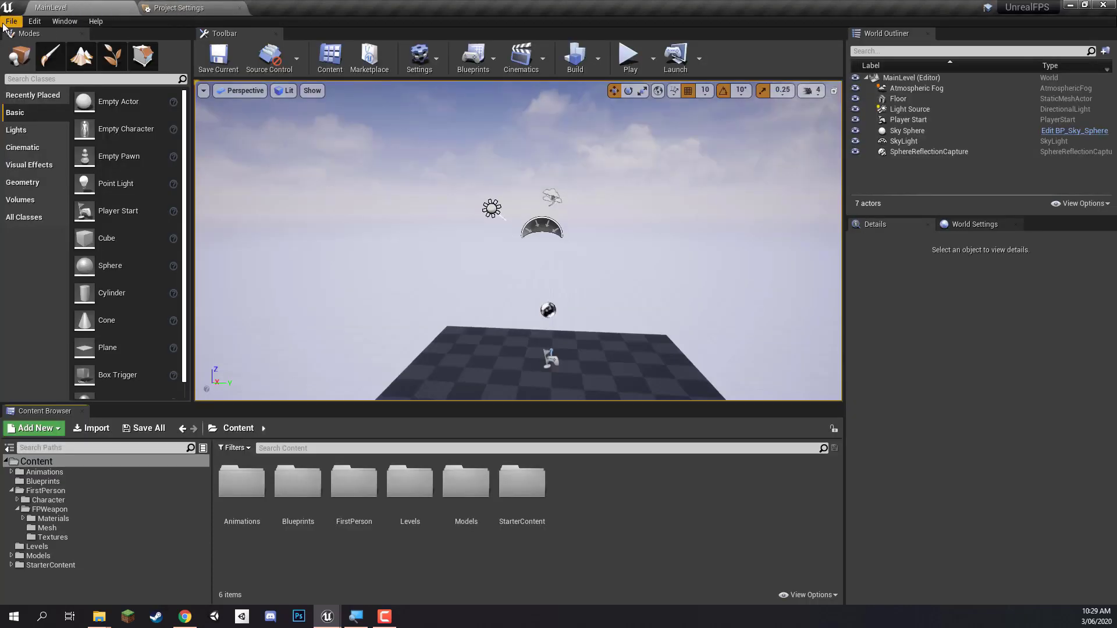
left_click(43, 21)
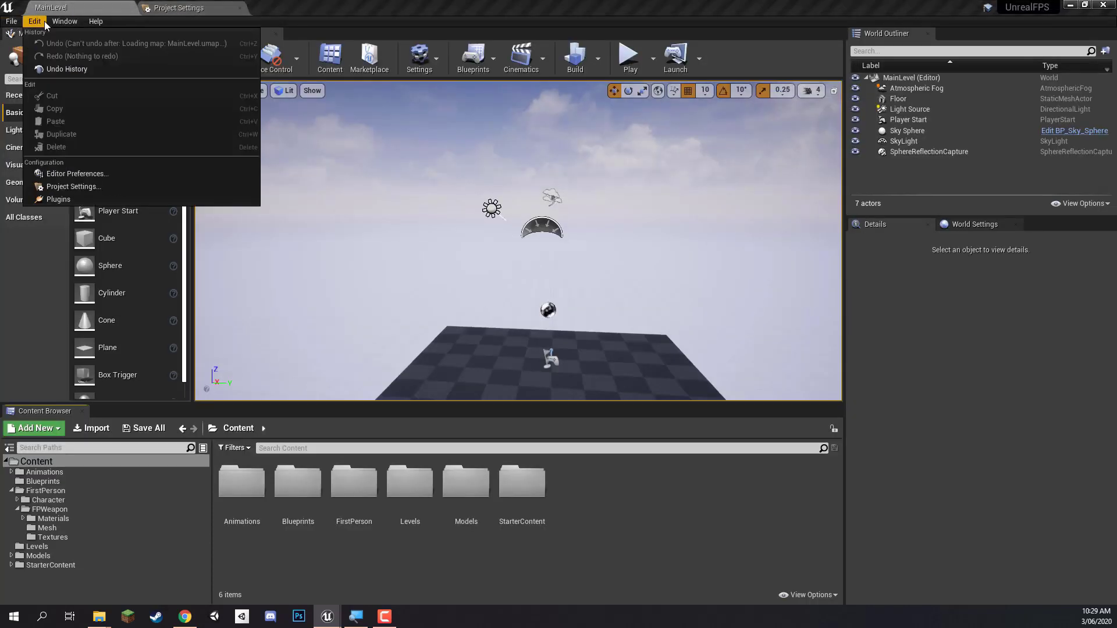
left_click(82, 188)
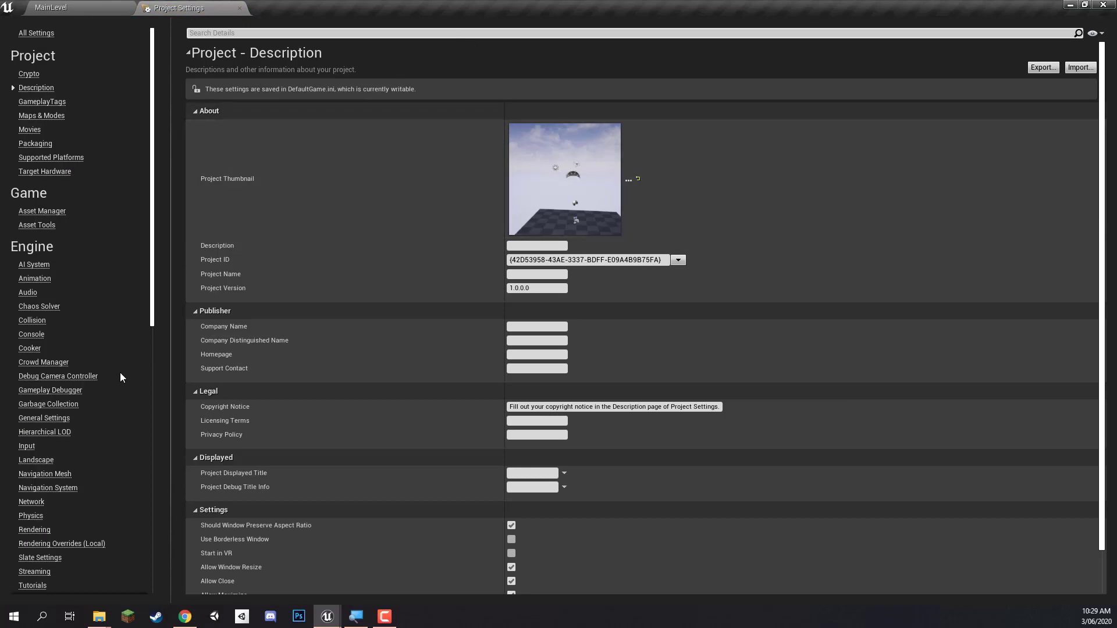
left_click(29, 448)
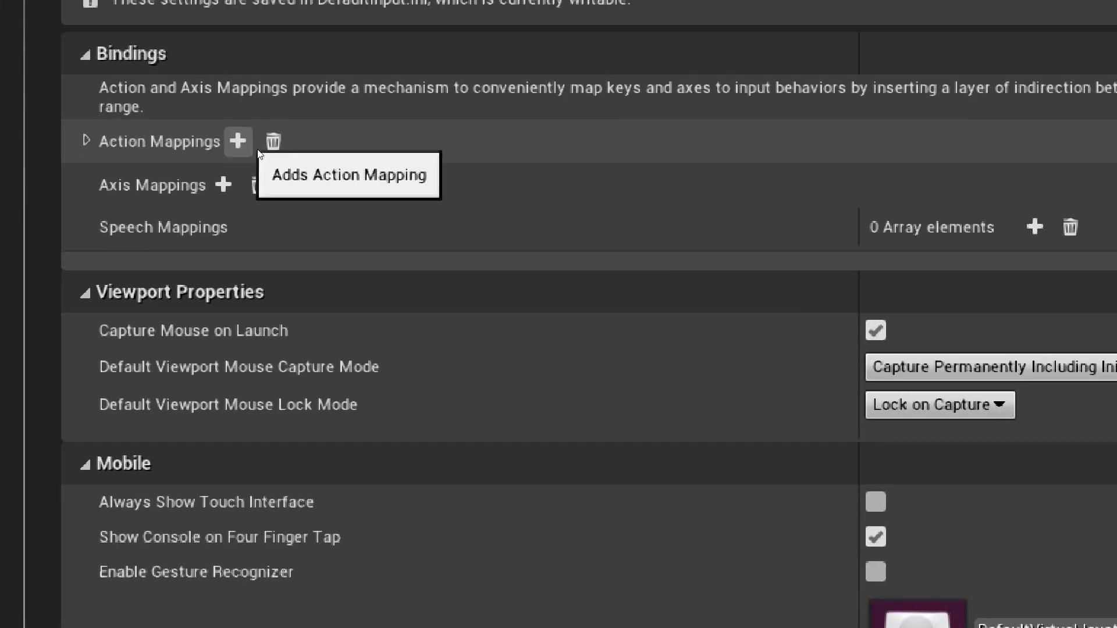
- Add an action mapping named Shoot and bind it to the Left Mouse Button
left_click(256, 145)
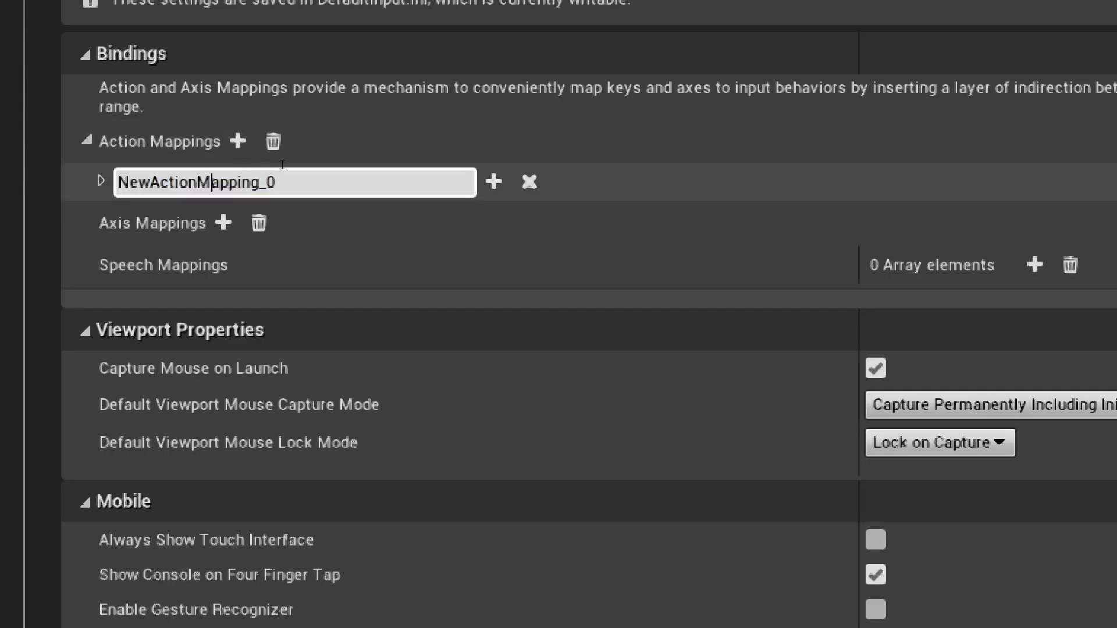
left_click(213, 182)
type("Shoot")
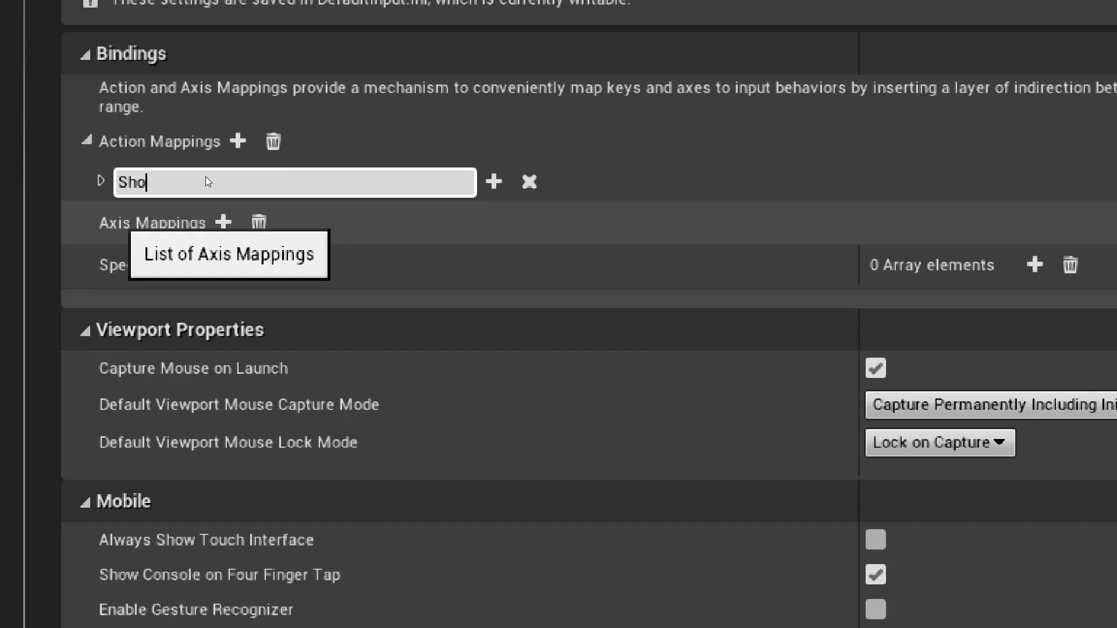
key("Return")
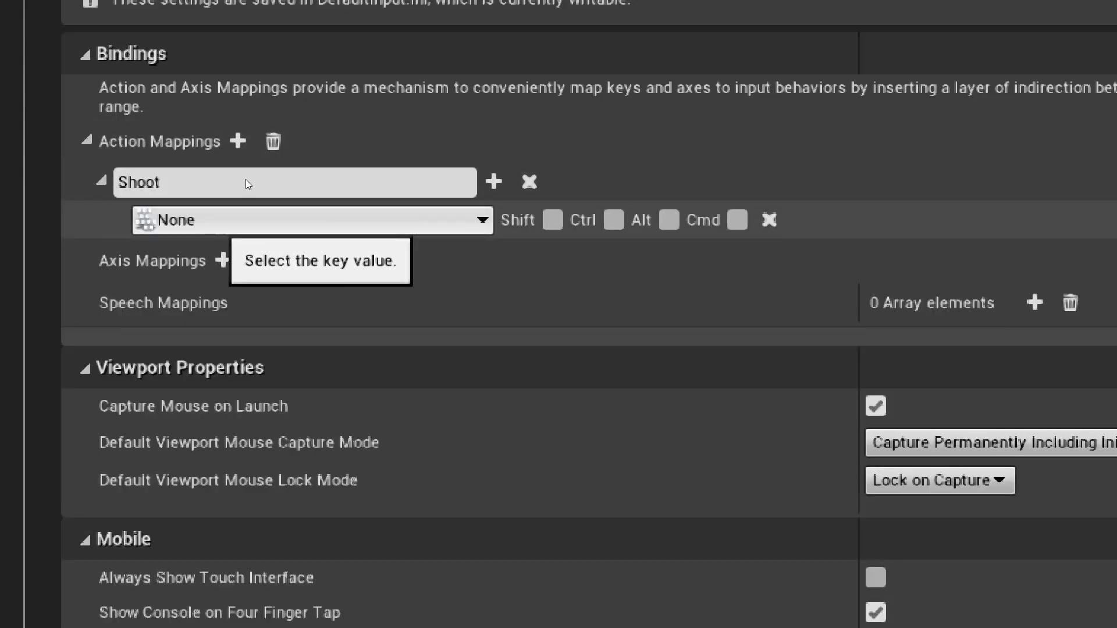
left_click(244, 218)
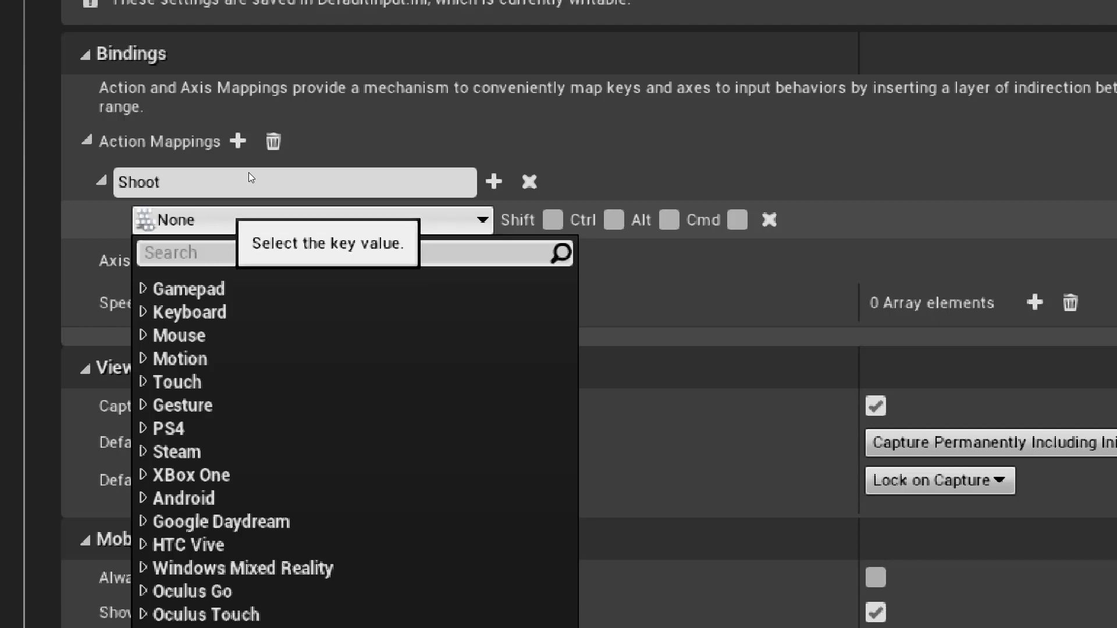
type("left mouse")
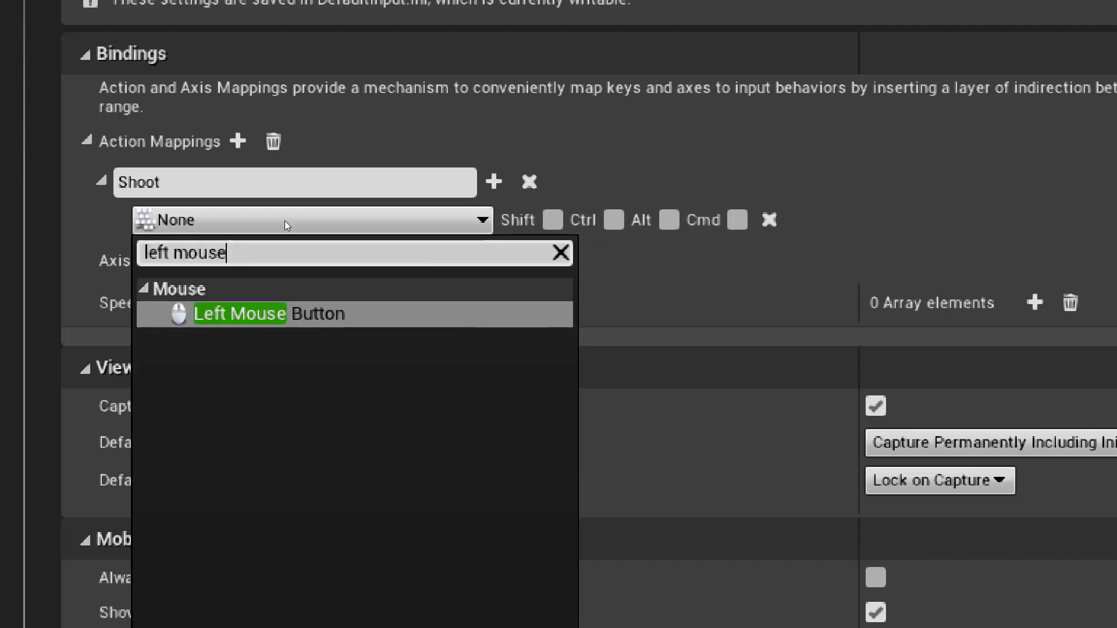
key("Return")
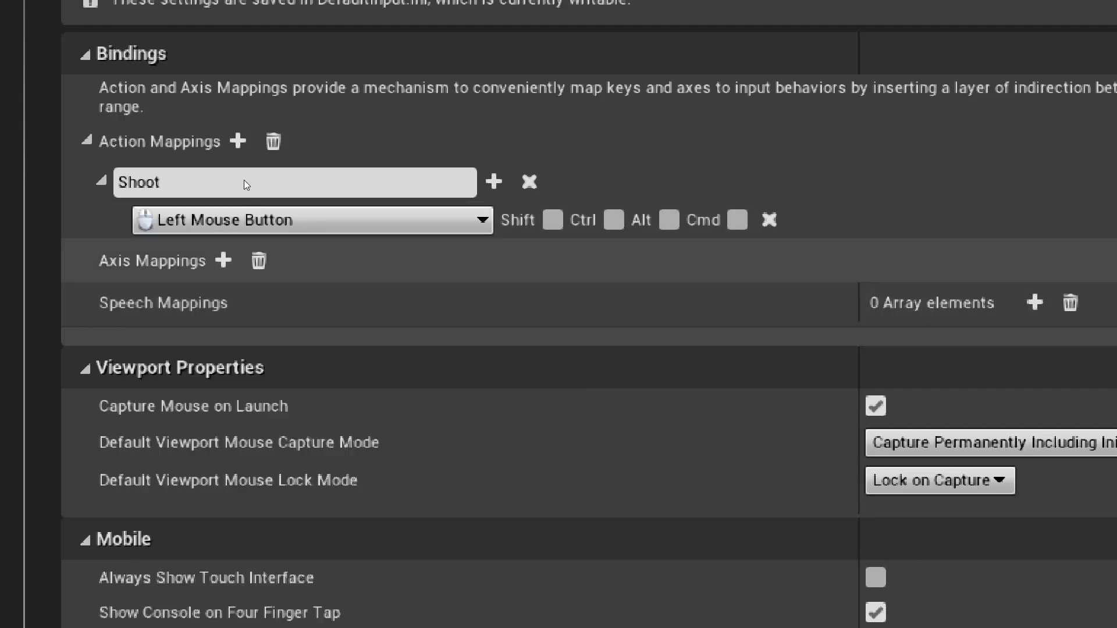
- Add a second action mapping named Jump and bind it to the Space Bar
left_click(238, 141)
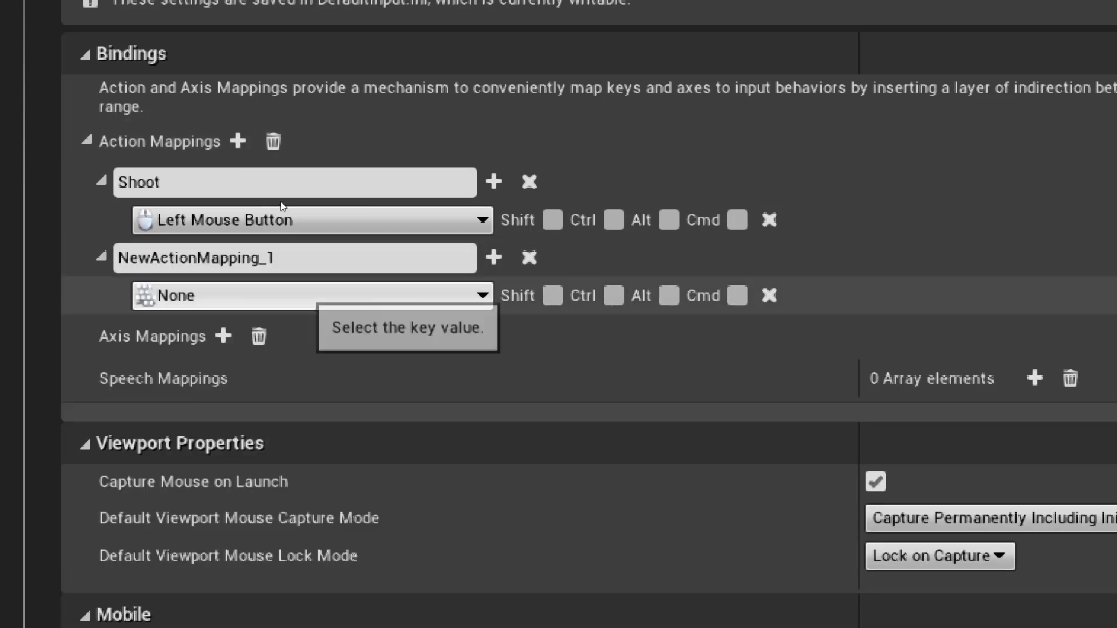
key("shift+Left")
key("shift+Left")
key("shift+Left")
key("shift+Left")
key("shift+Left")
key("shift+Left")
key("shift+Left")
key("shift+Left")
key("shift+Left")
key("shift+Left")
key("shift+Left")
key("shift+Left")
key("shift+Left")
key("shift+Left")
key("shift+Left")
key("shift+Left")
key("shift+Left")
key("shift+Left")
key("BackSpace")
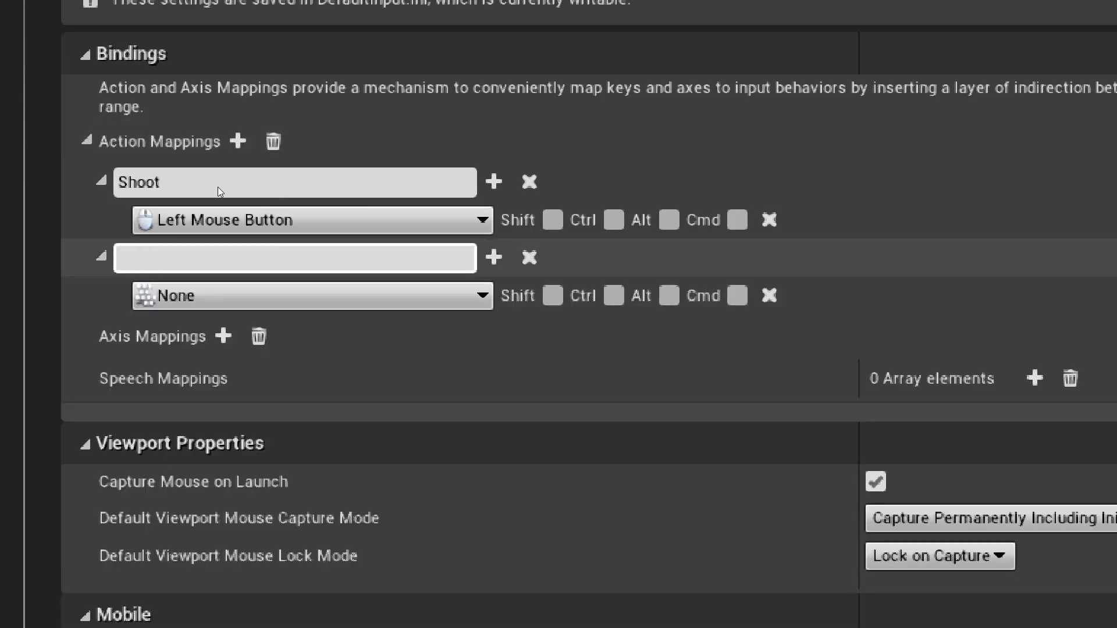
type("Jump")
key("Return")
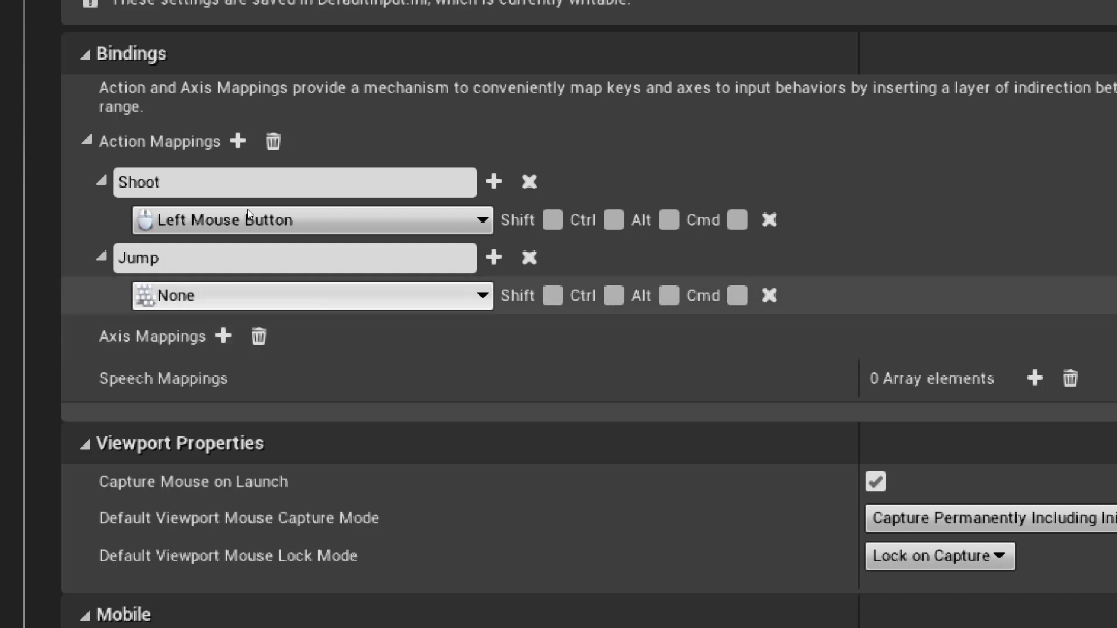
left_click(223, 296)
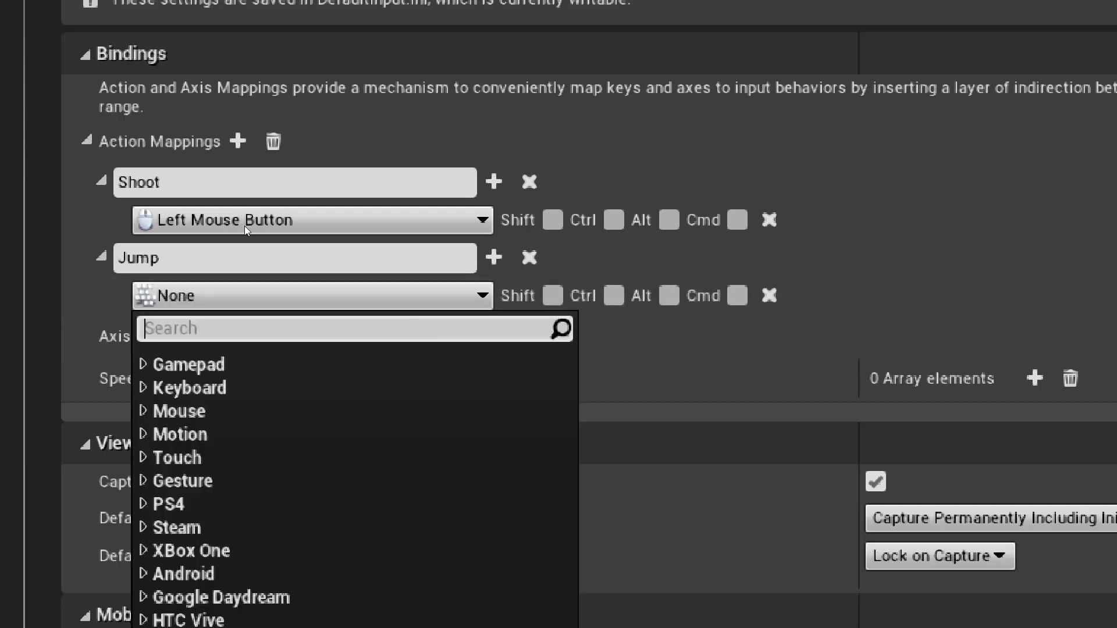
type("space")
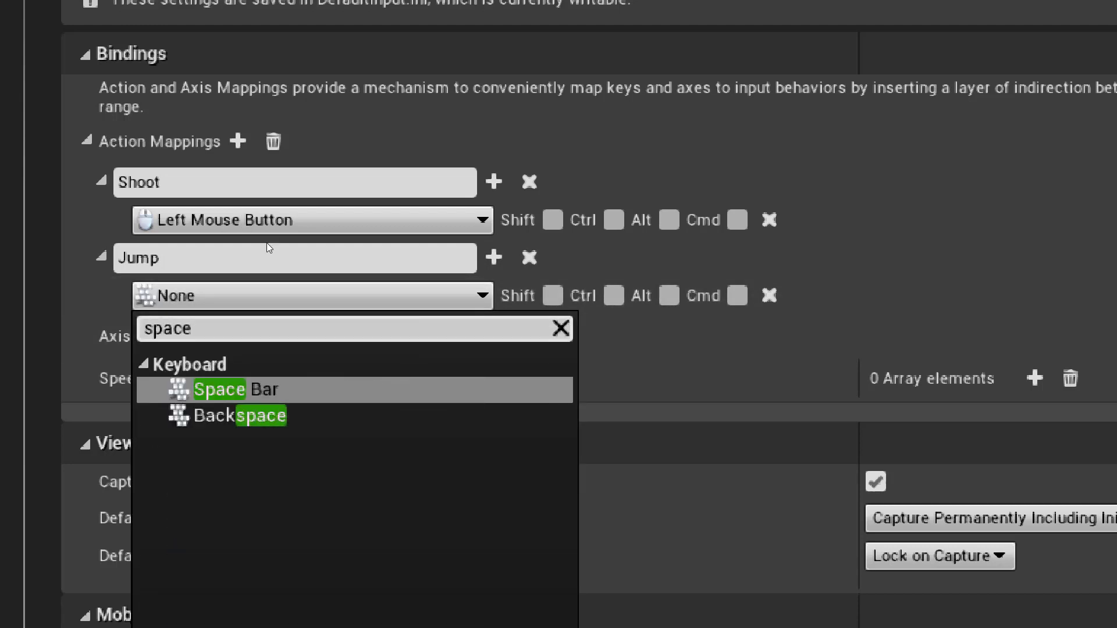
key("Return")
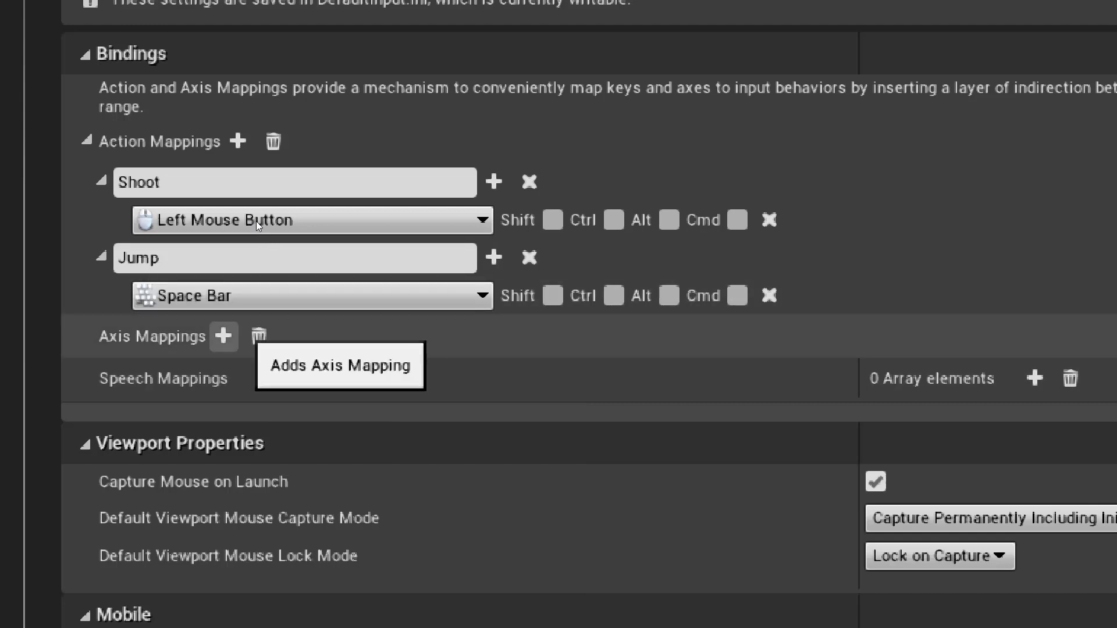
- Add an axis mapping named Move_ForwardBack and bind it to the W key
left_click(224, 336)
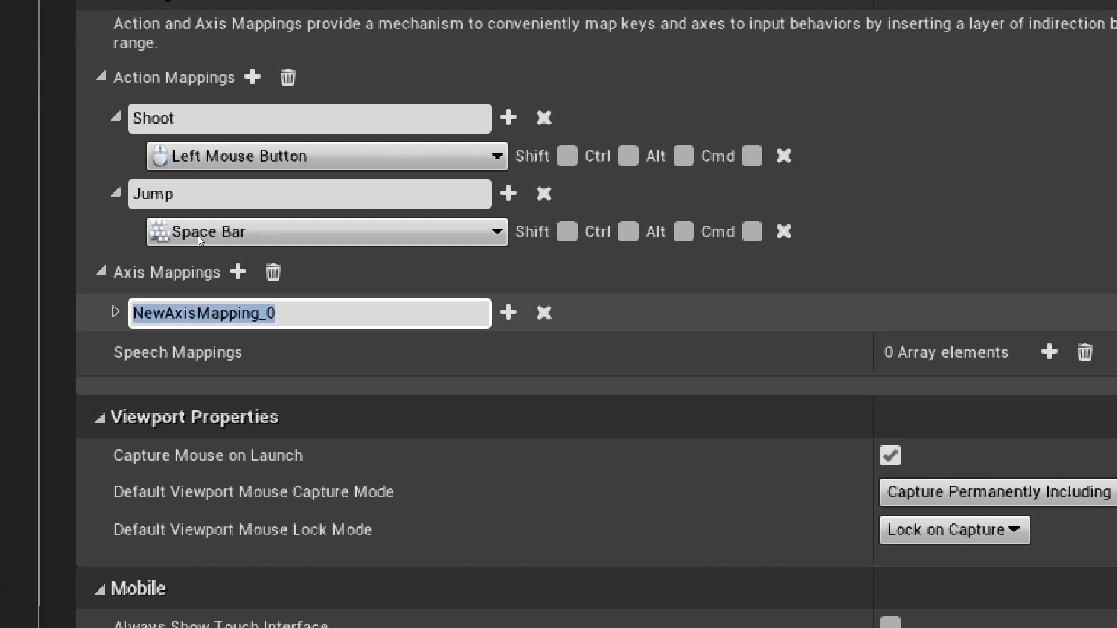
type("Move_For")
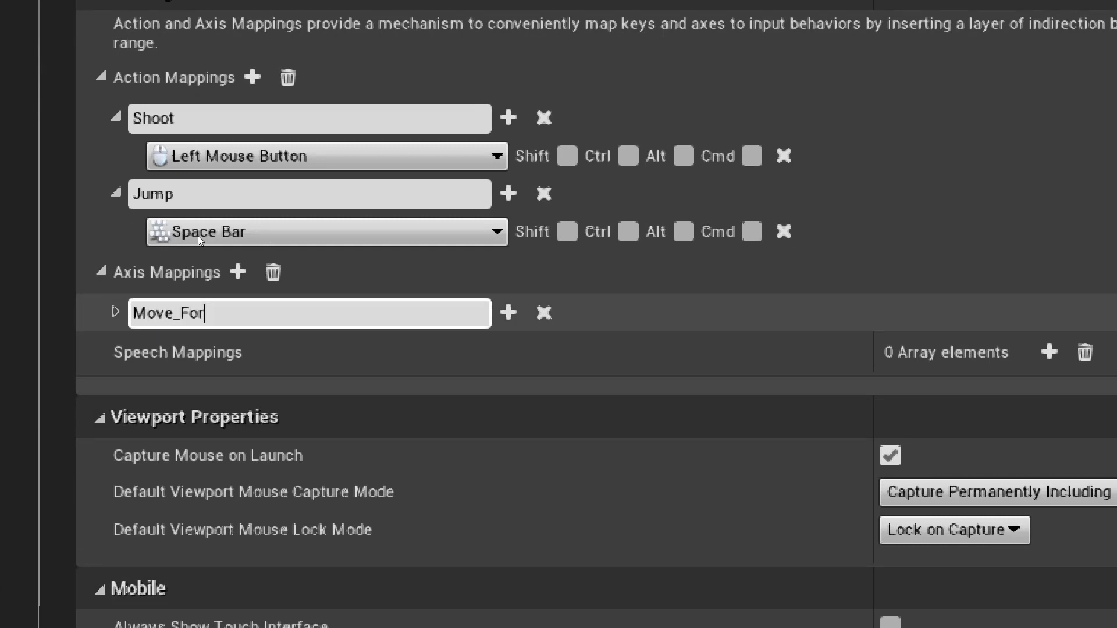
type("wardBack")
key("Return")
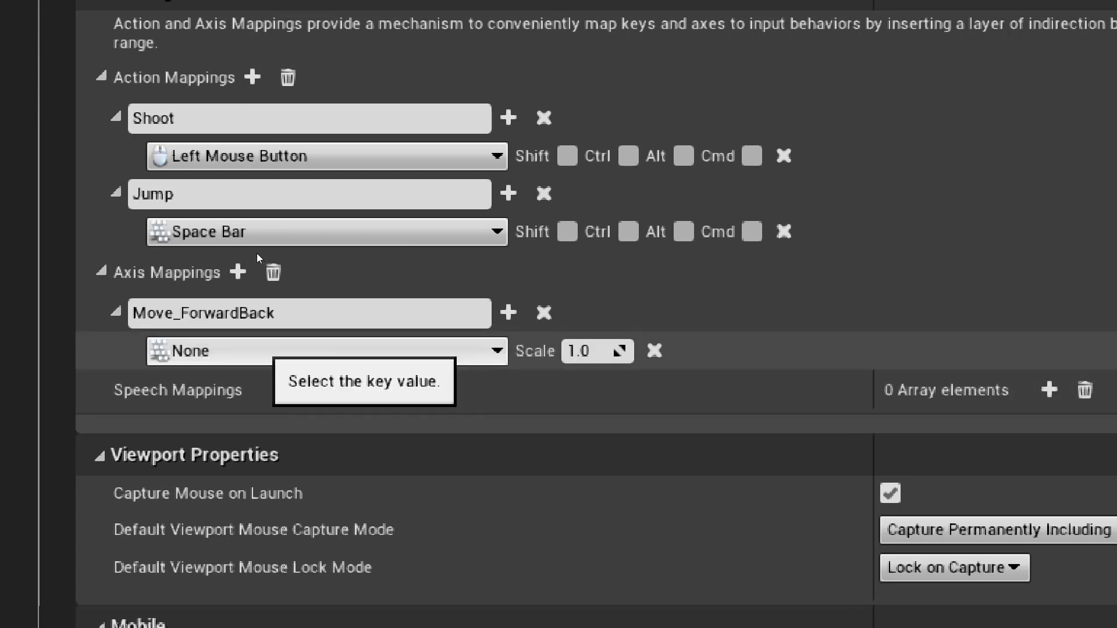
left_click(257, 351)
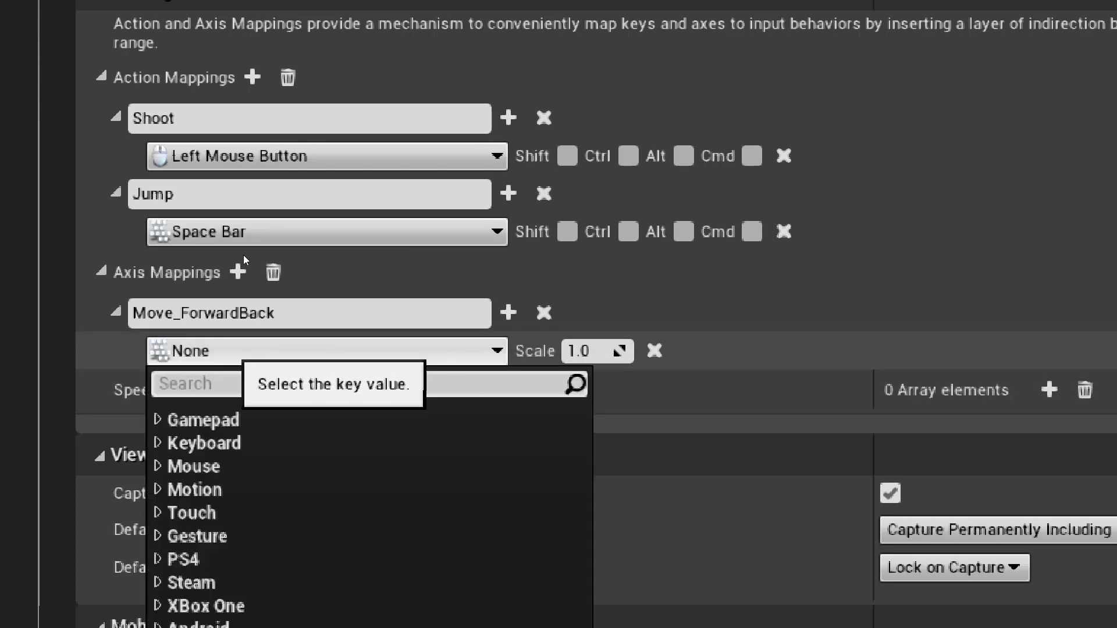
type("w")
key("Down")
key("Down")
key("Down")
key("Down")
key("Down")
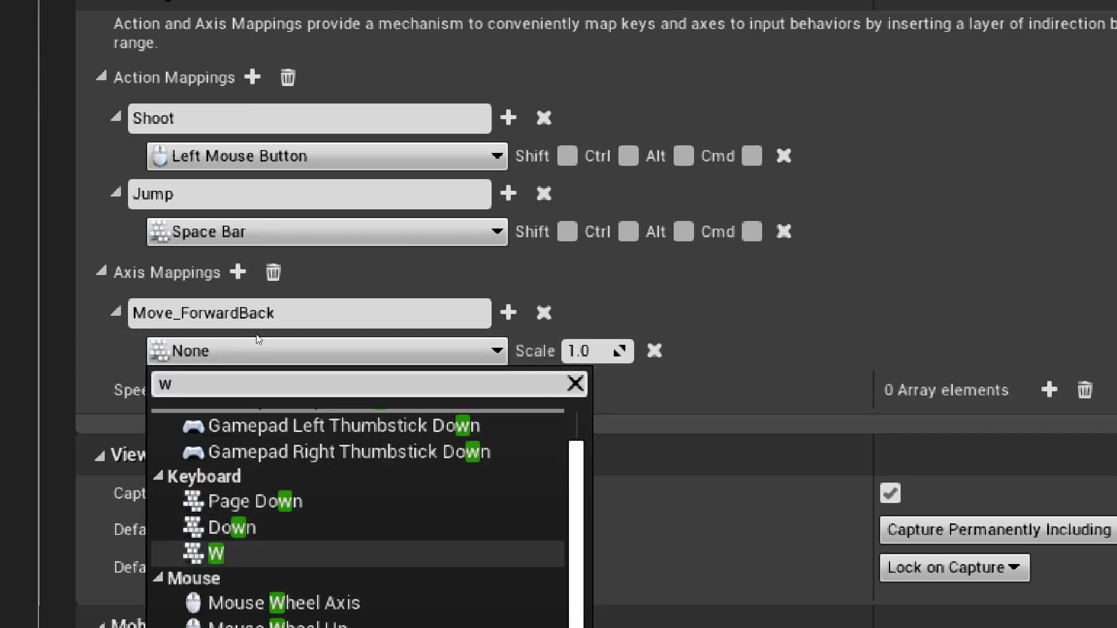
key("Return")
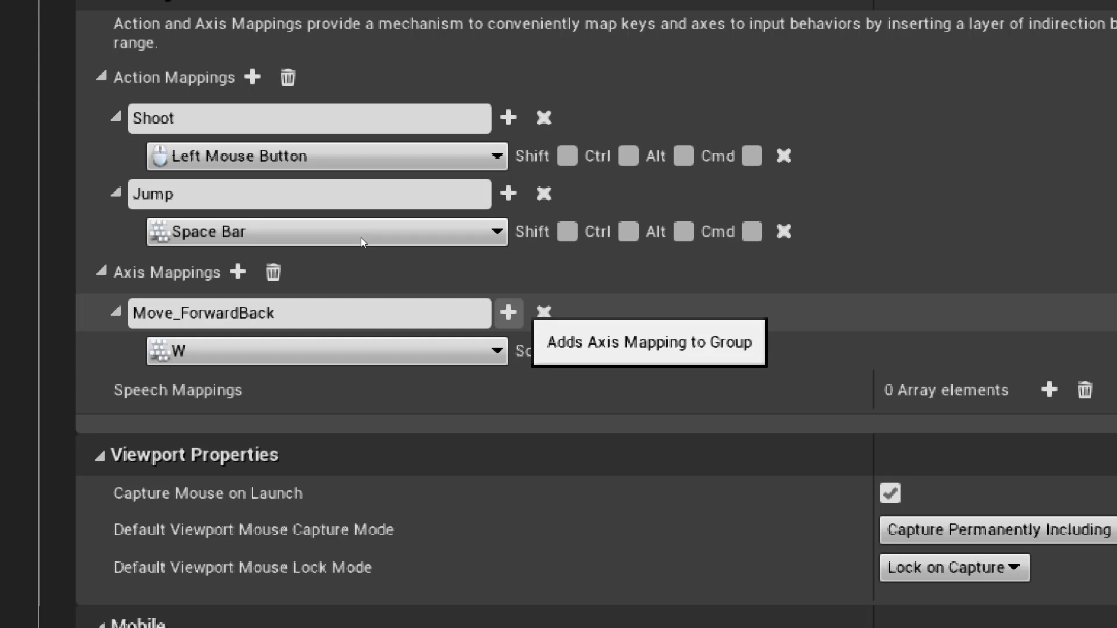
- Add the S key to the Move_ForwardBack axis mapping with a scale of -1
left_click(508, 313)
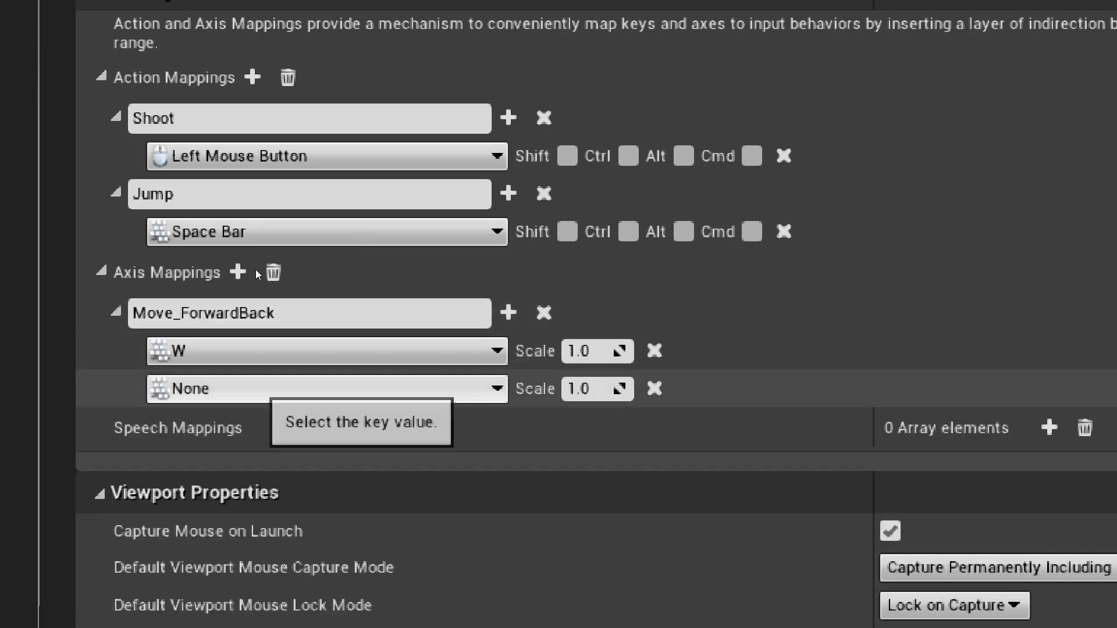
left_click(262, 388)
type("s")
scroll(352, 483, "down", 13)
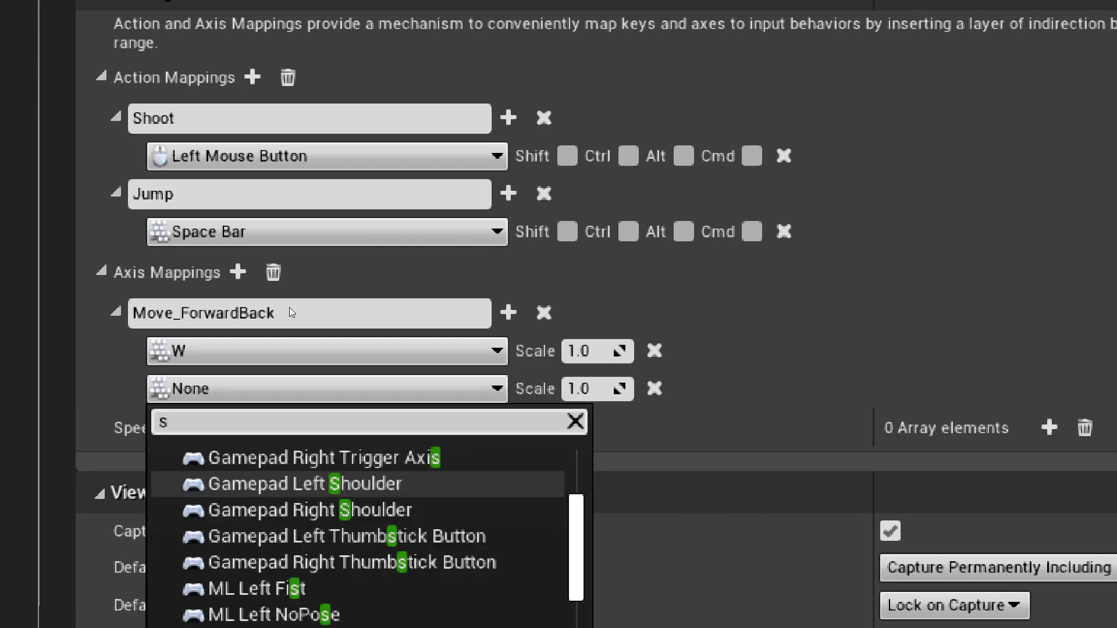
scroll(355, 541, "down", 5)
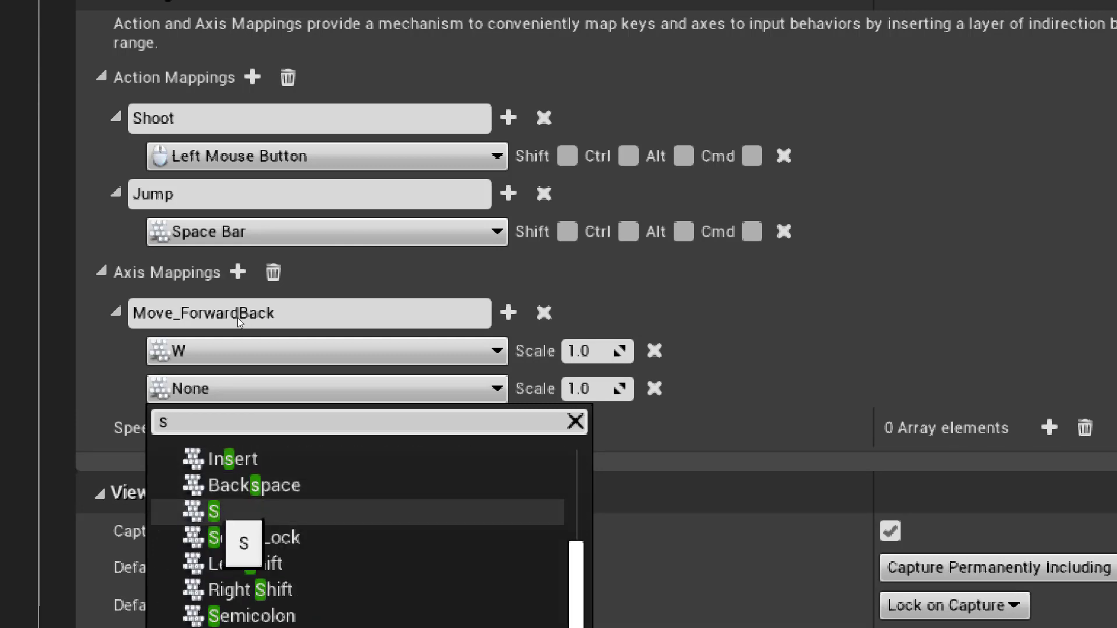
left_click(224, 512)
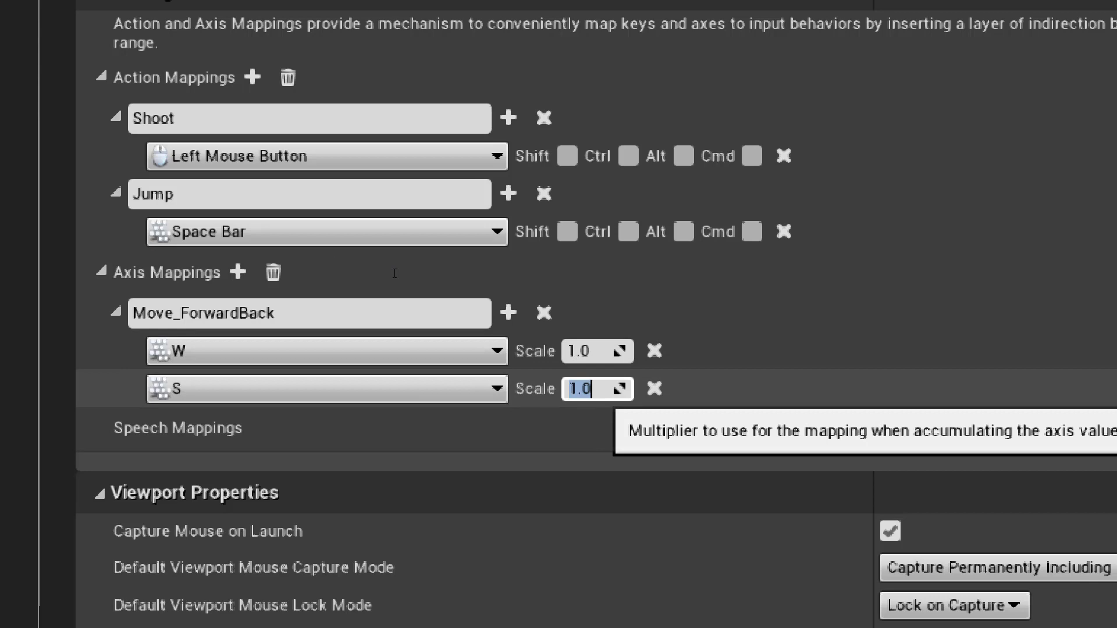
type("-1")
key("Return")
left_click(466, 259)
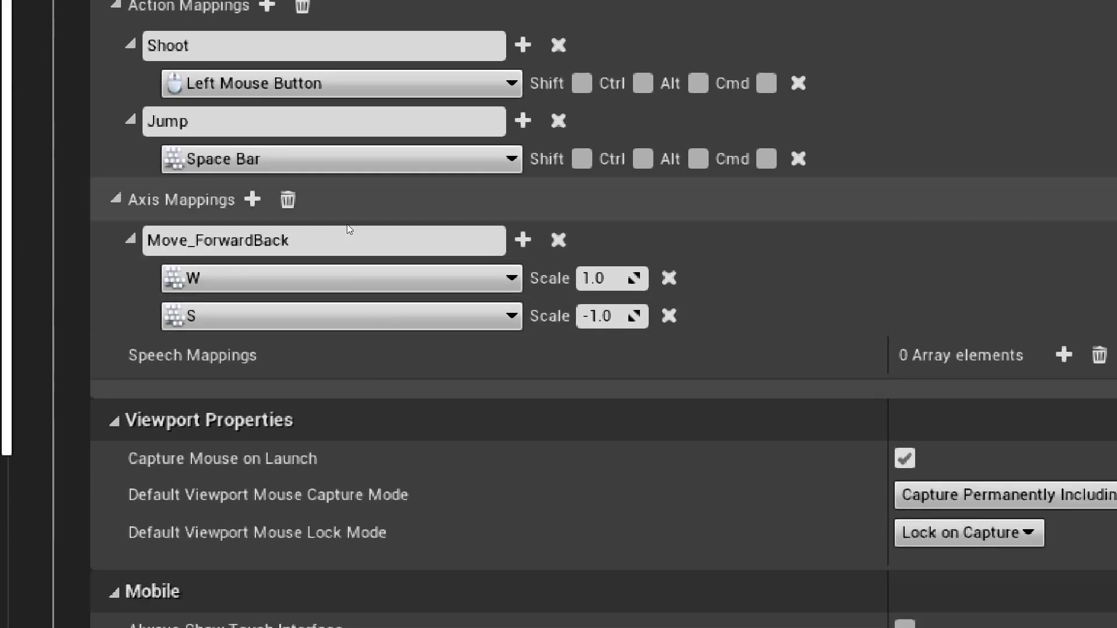
- Add a second axis mapping named Move_LeftRight
left_click(252, 200)
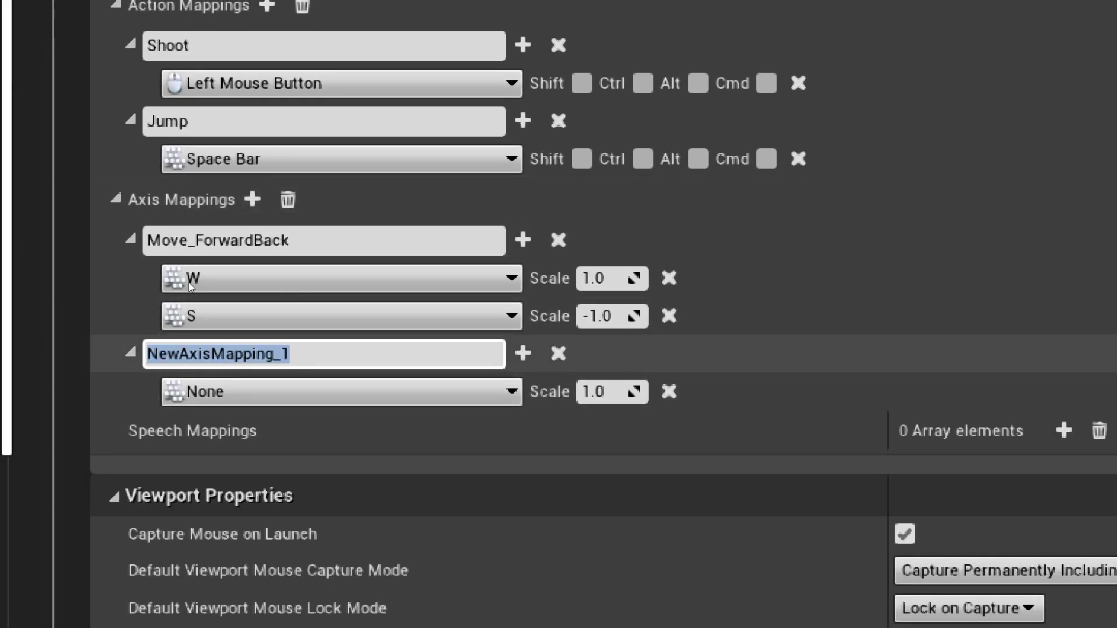
type("Move_")
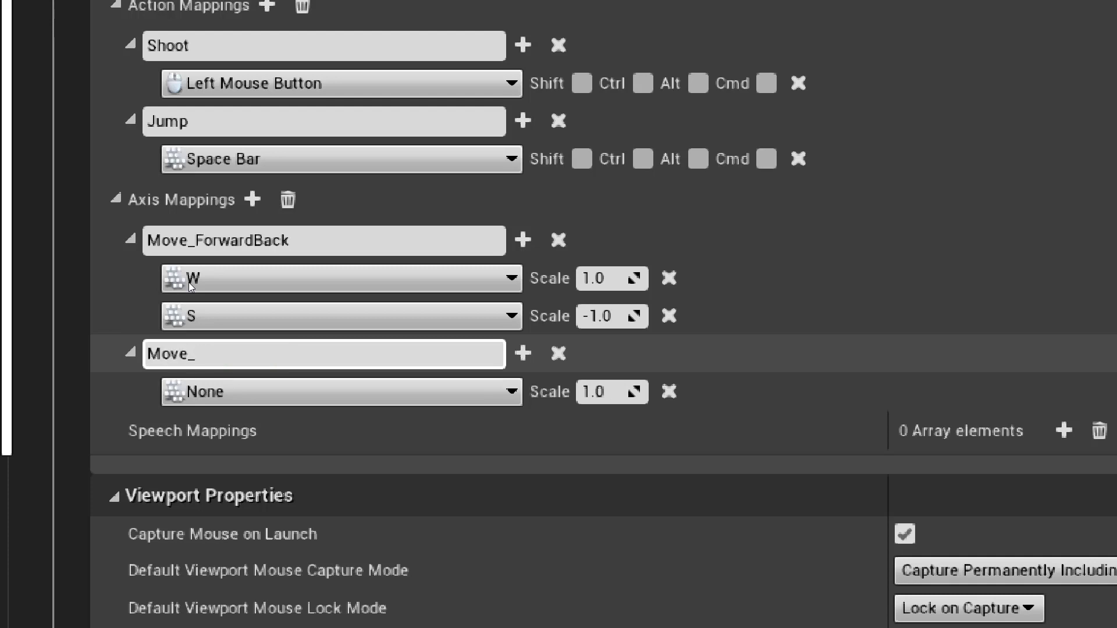
type("LeftRight")
key("Return")
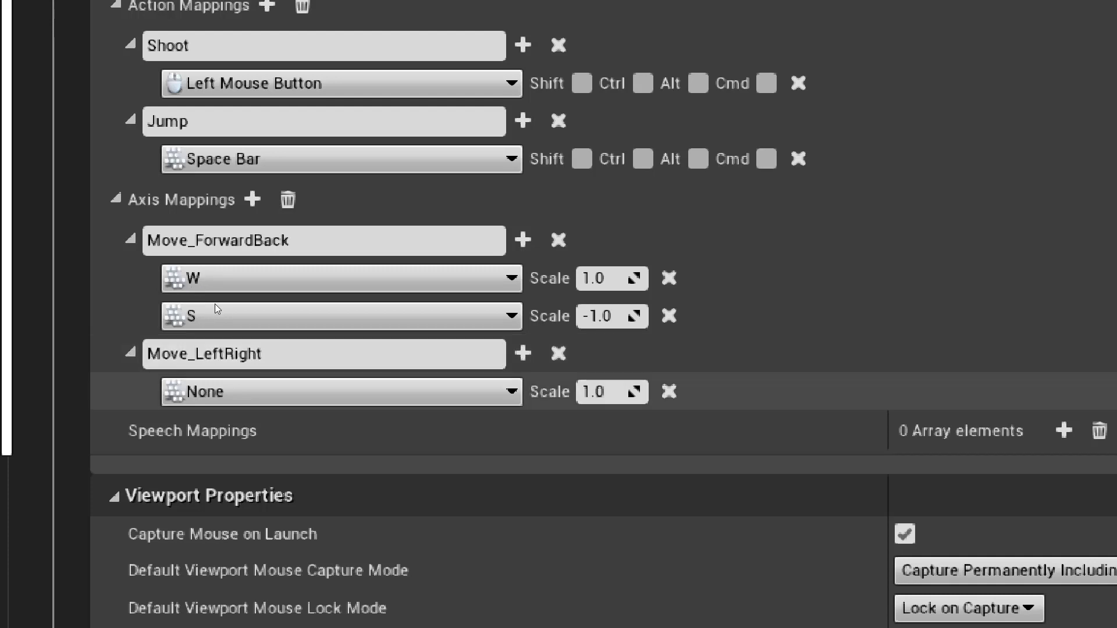
- Bind the Move_LeftRight axis mapping to the keyboard's A key
type("a")
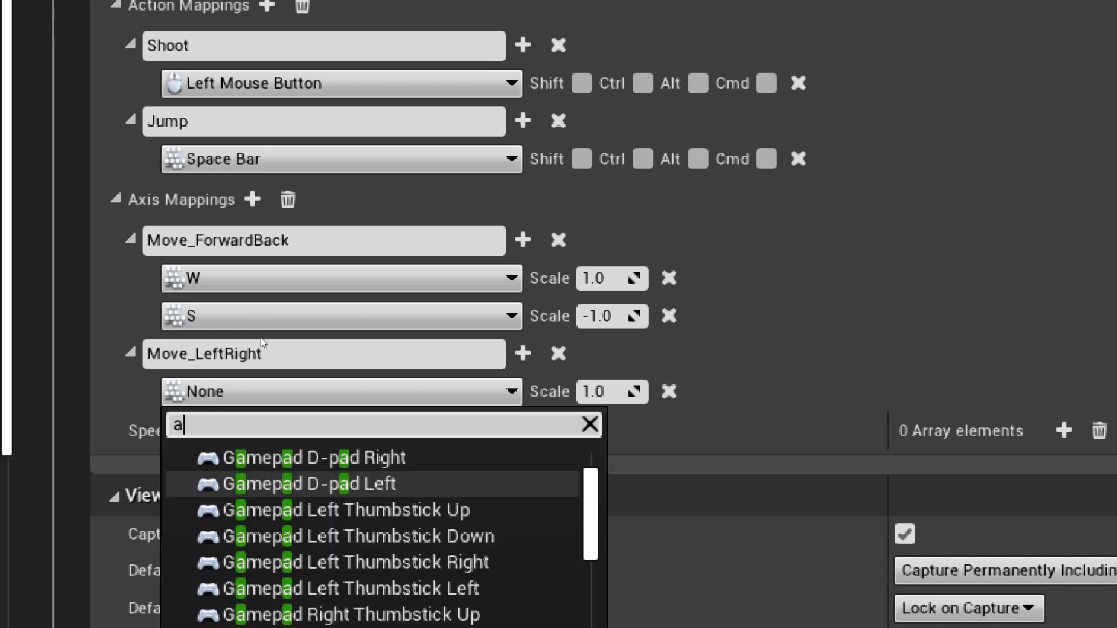
key("Down")
key("Down")
key("Down")
key("Down")
key("Down")
key("Down")
key("Down")
key("Down")
key("Down")
key("Down")
key("Down")
key("Down")
key("Down")
key("Down")
key("Down")
key("Down")
key("Down")
key("Down")
key("Down")
key("Down")
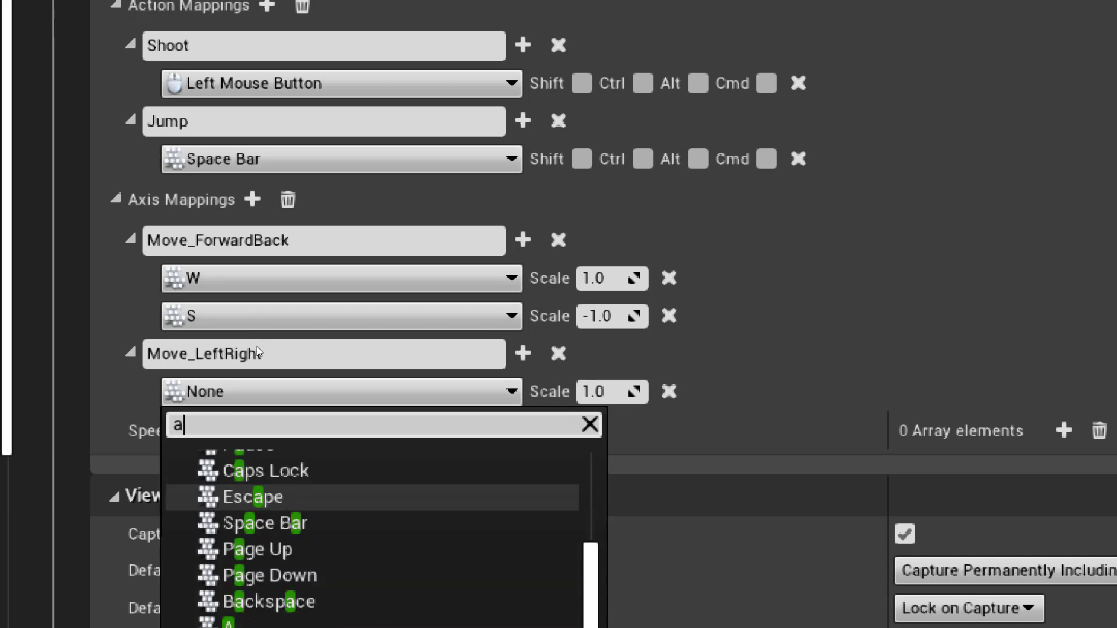
key("Down")
key("Down")
key("Down")
key("Down")
key("Down")
key("Down")
key("Down")
key("Down")
key("Down")
key("Up")
key("Up")
key("Up")
key("Up")
key("Return")
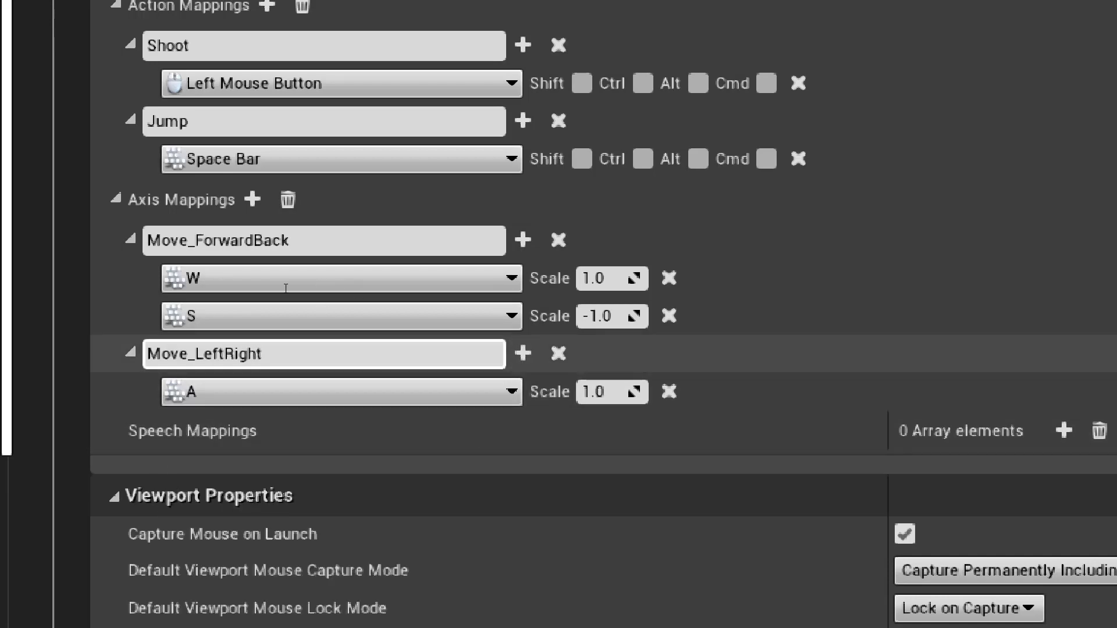
- Add a second key to the Move_LeftRight axis mapping and bind it to the keyboard's D key
left_click(523, 353)
scroll(267, 259, "down", 2)
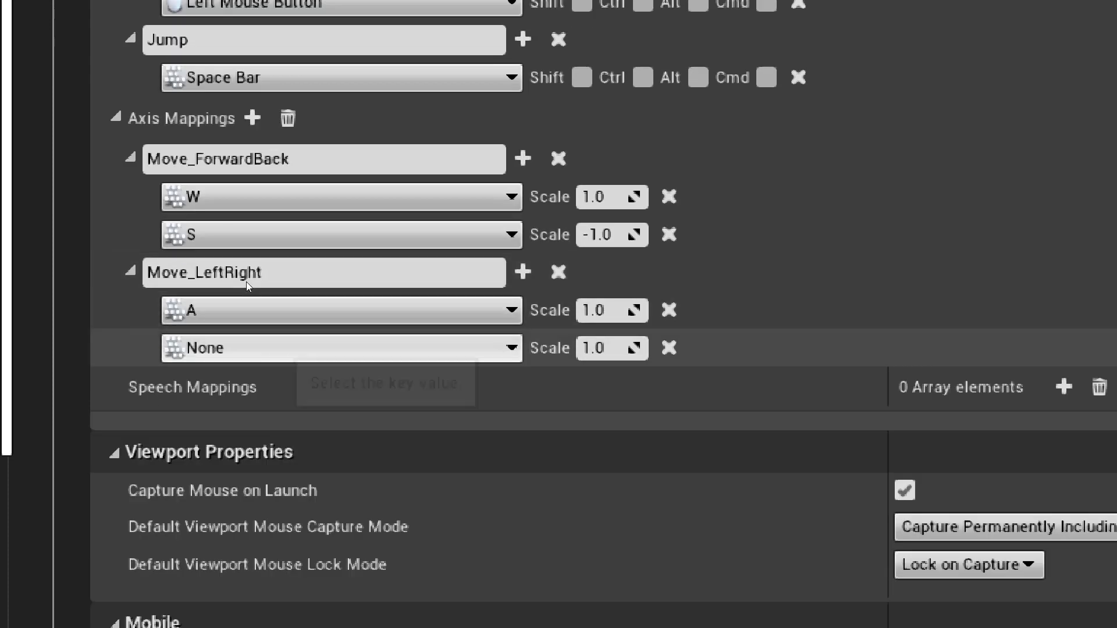
left_click(291, 347)
type("d")
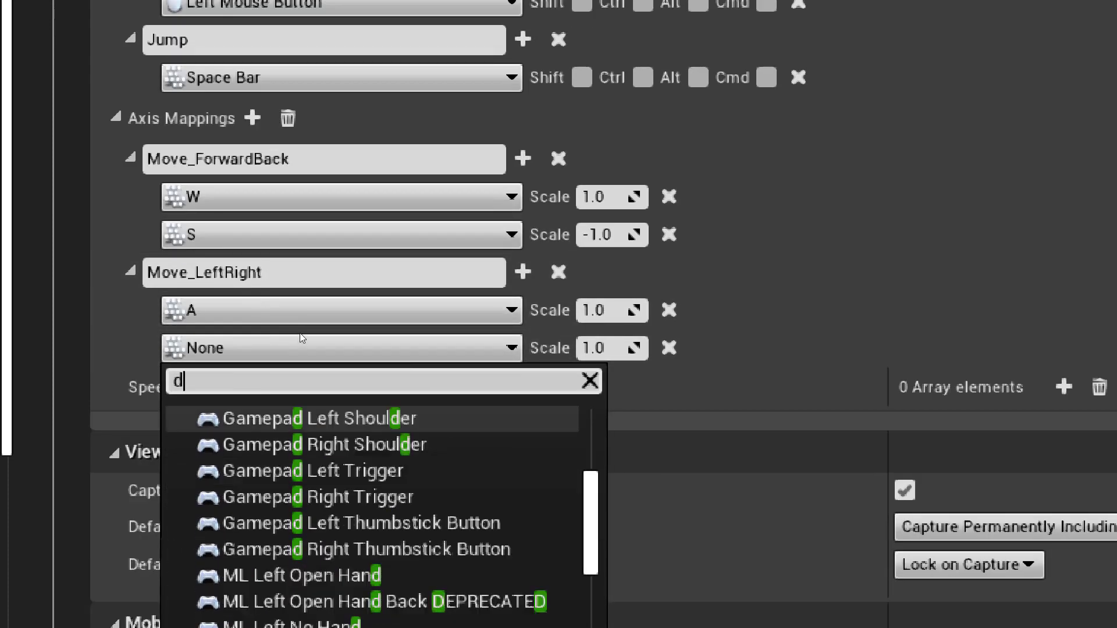
scroll(373, 469, "down", 4)
left_click(250, 442)
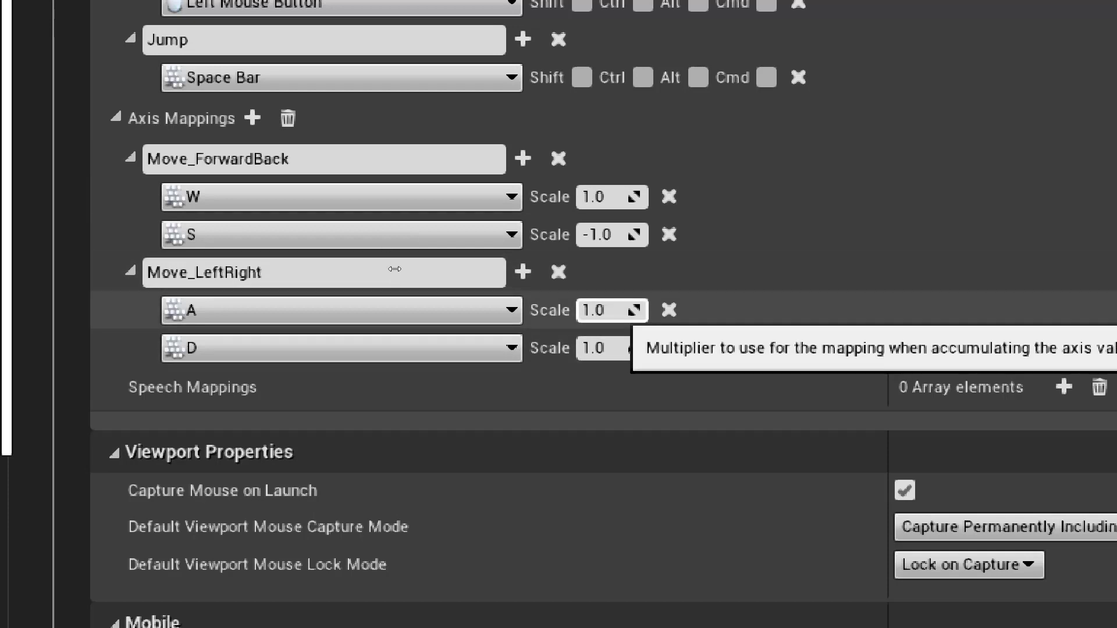
- Set the scale of the A key in the Move_LeftRight axis mapping to -1
left_click(599, 310)
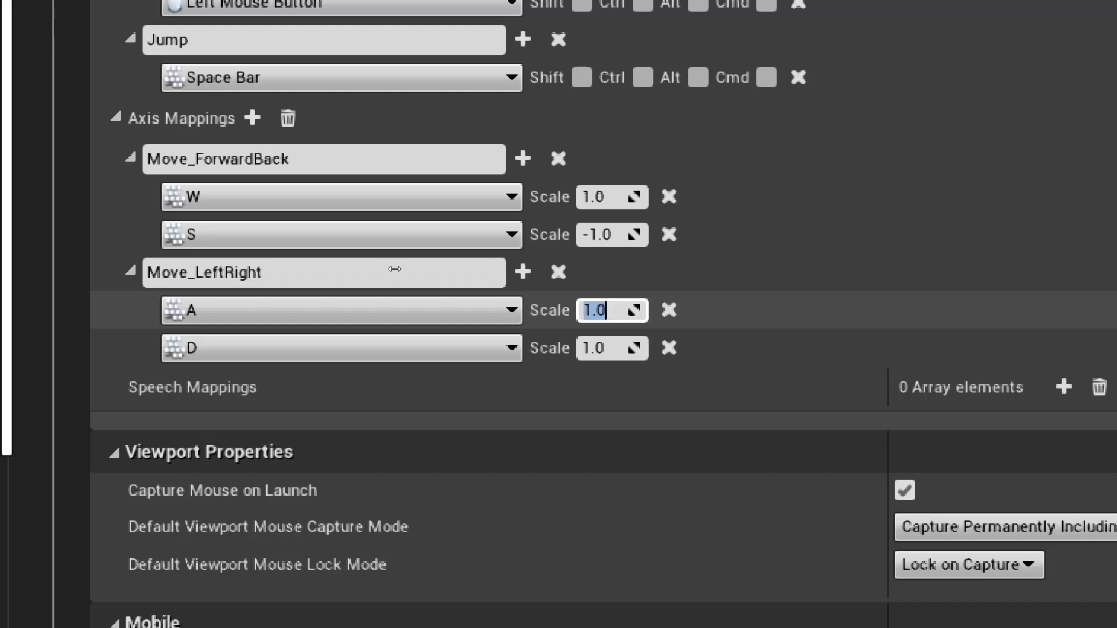
type("-1")
key("Return")
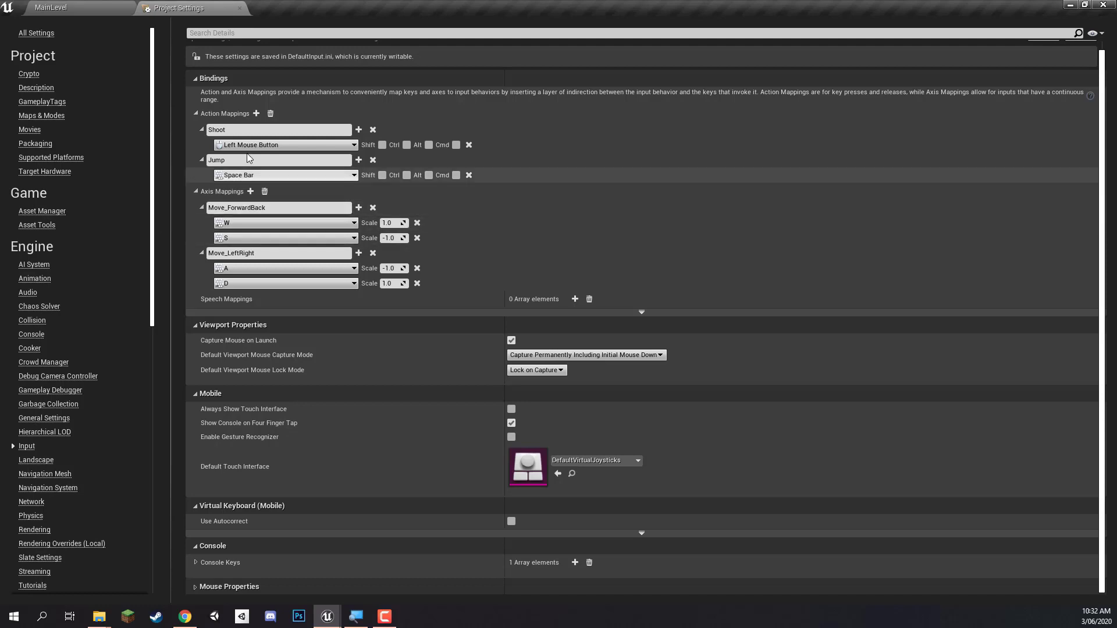
scroll(279, 192, "up", 1)
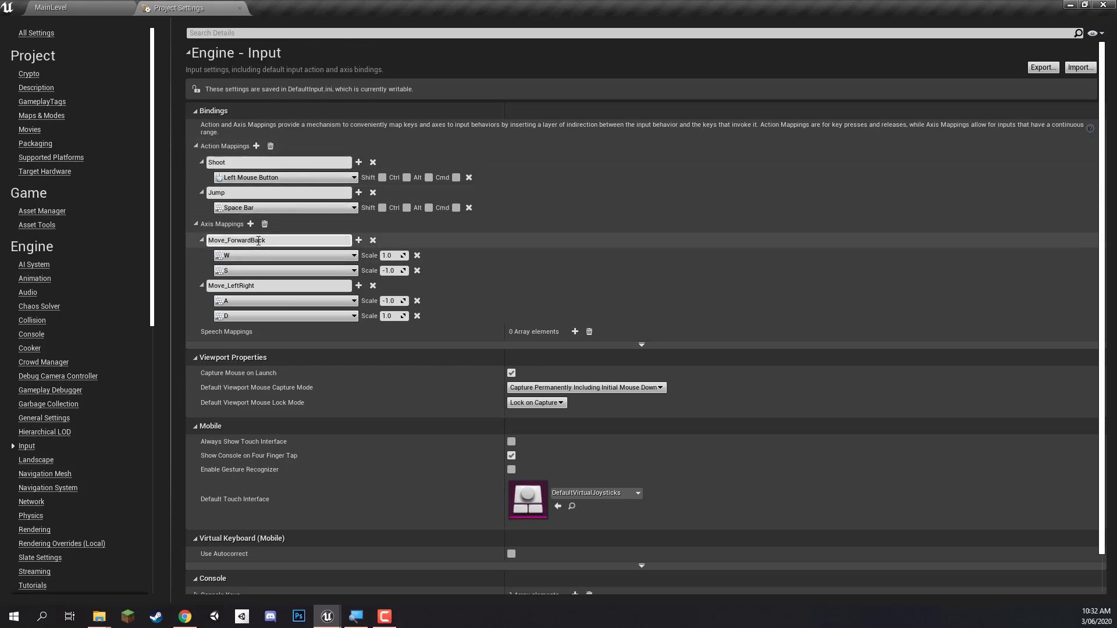
- Return to the main level and create a Character-based Blueprint class named Player in the Blueprints folder
left_click(61, 9)
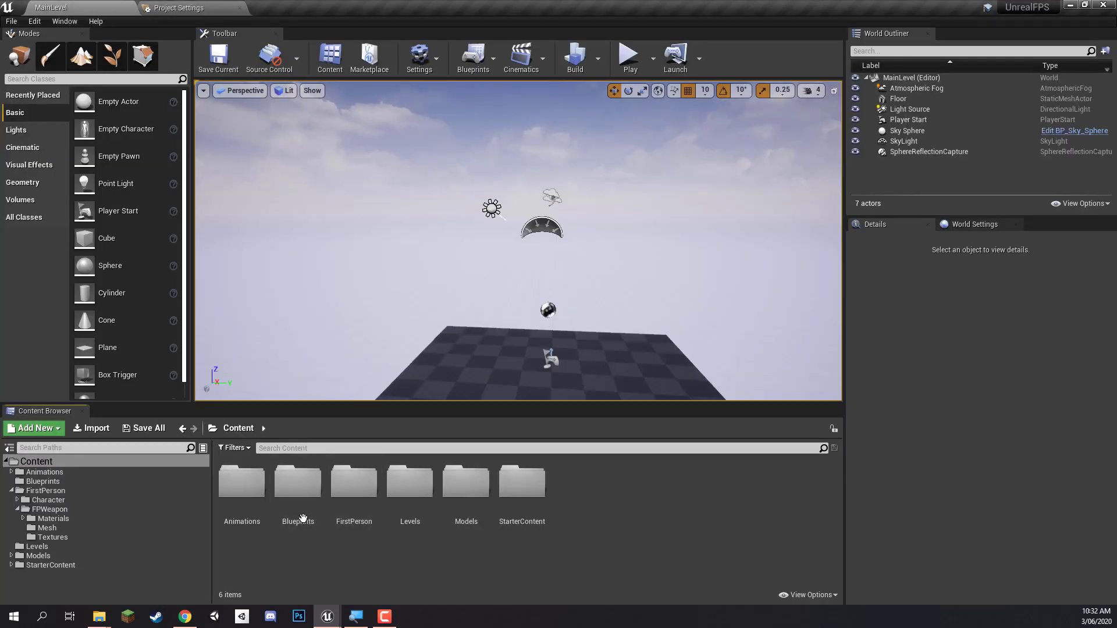
double_click(298, 490)
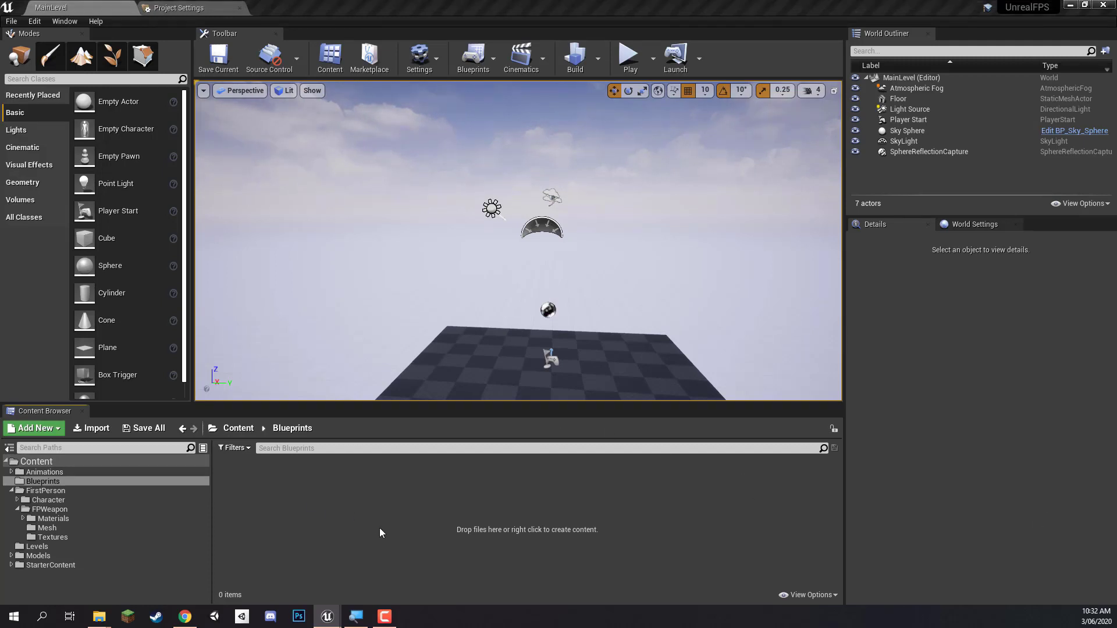
right_click(259, 480)
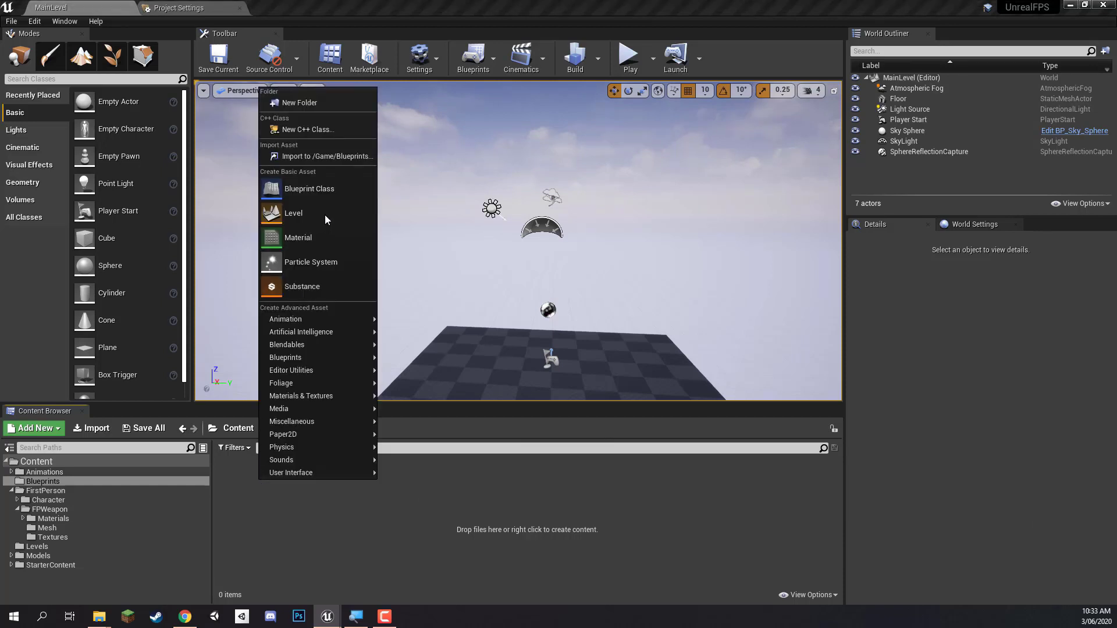
left_click(291, 188)
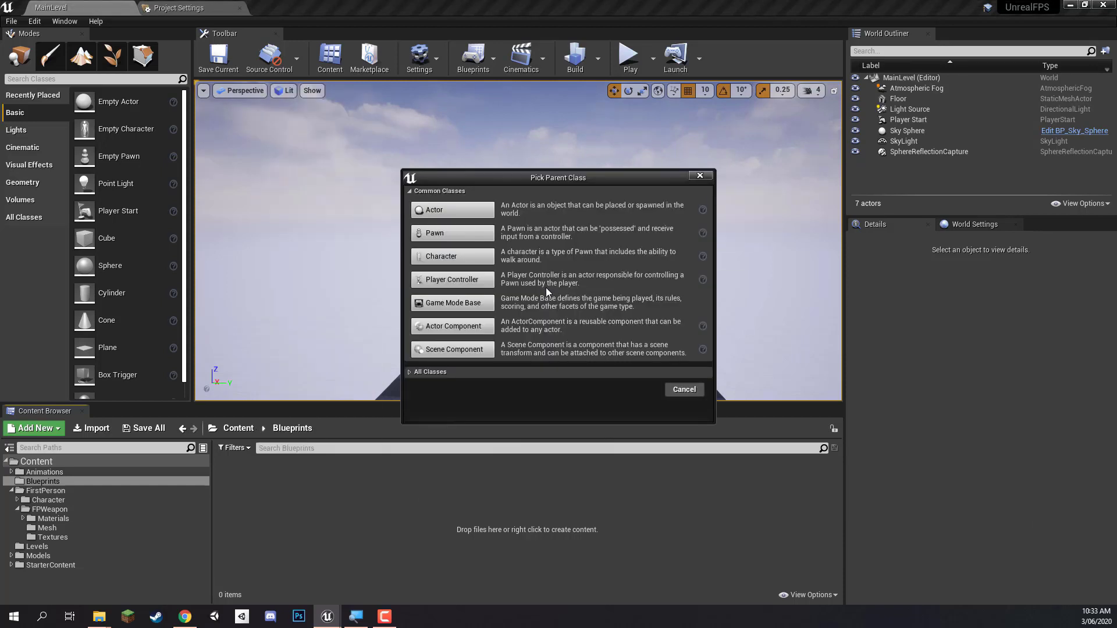
left_click(448, 256)
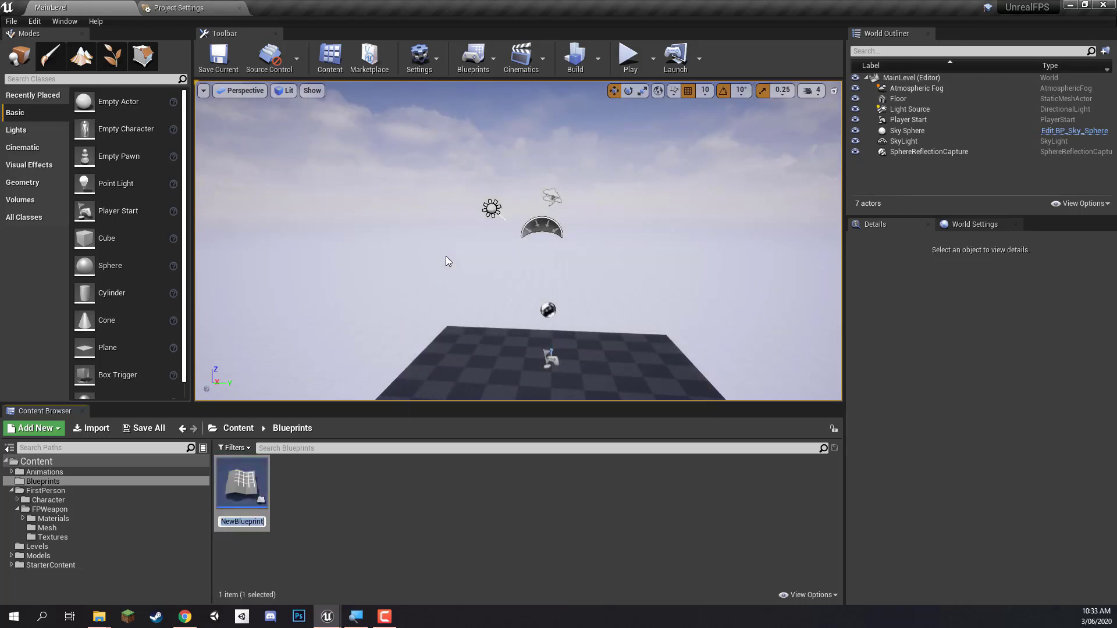
type("Player")
key("Return")
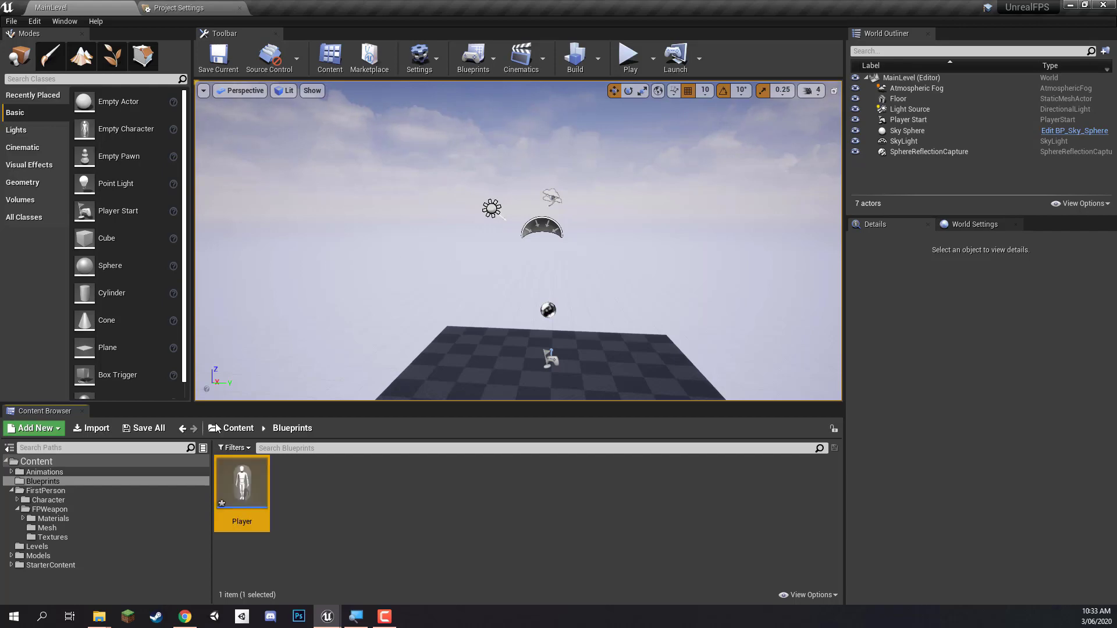
- Open the Player blueprint and dock its editor alongside the main level and project settings
double_click(240, 486)
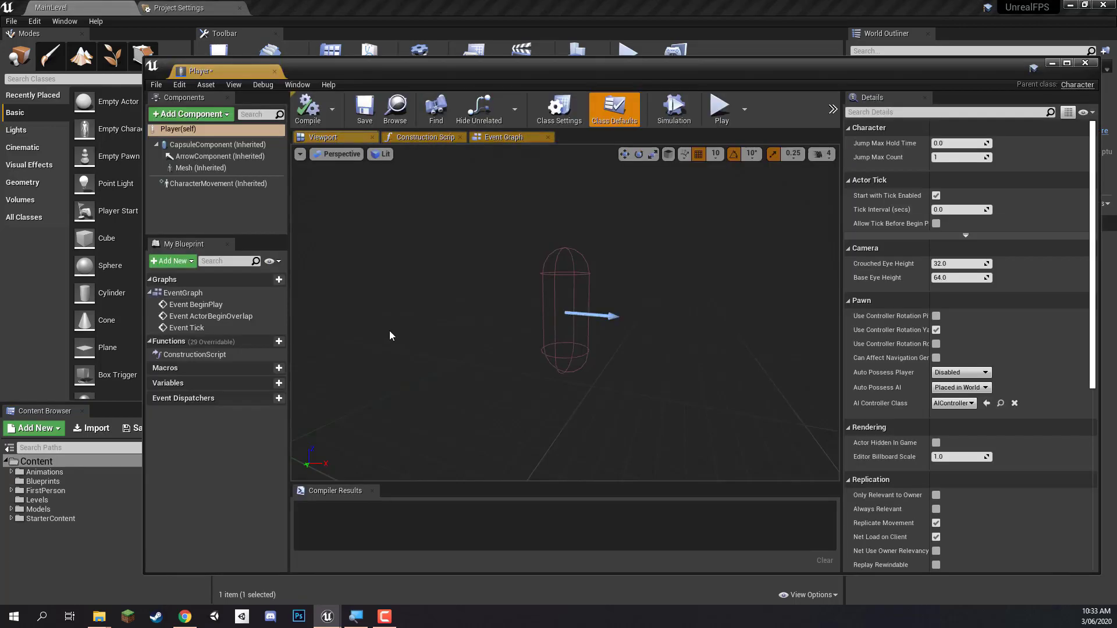
left_click_drag(204, 71, 173, 27)
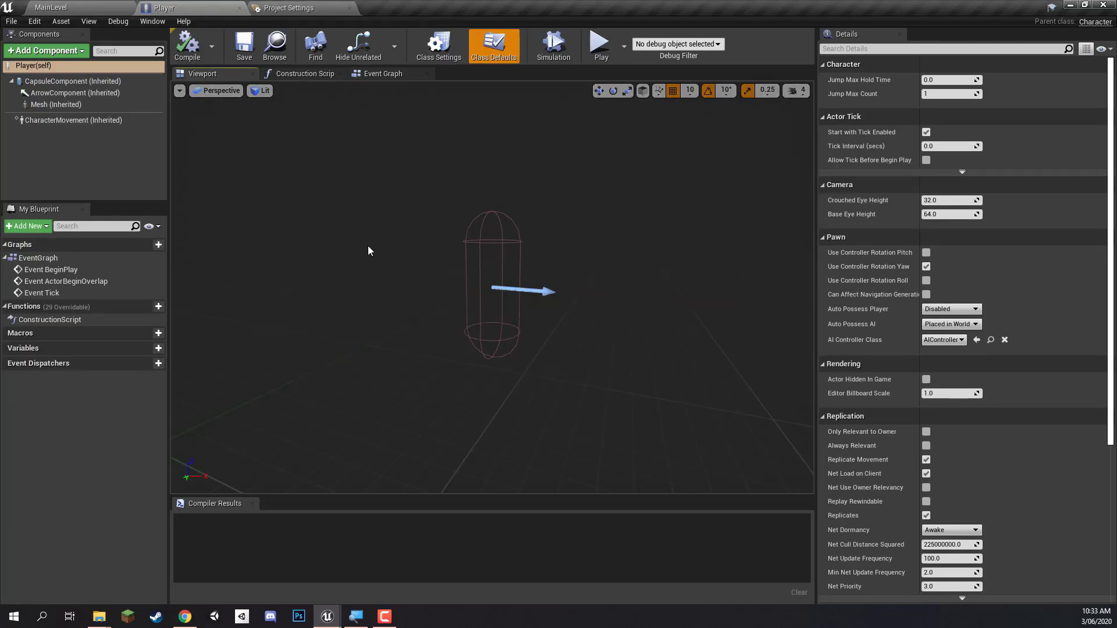
- Examine the Player blueprint's inherited capsule, arrow, mesh and character movement components and their settings
left_click(72, 81)
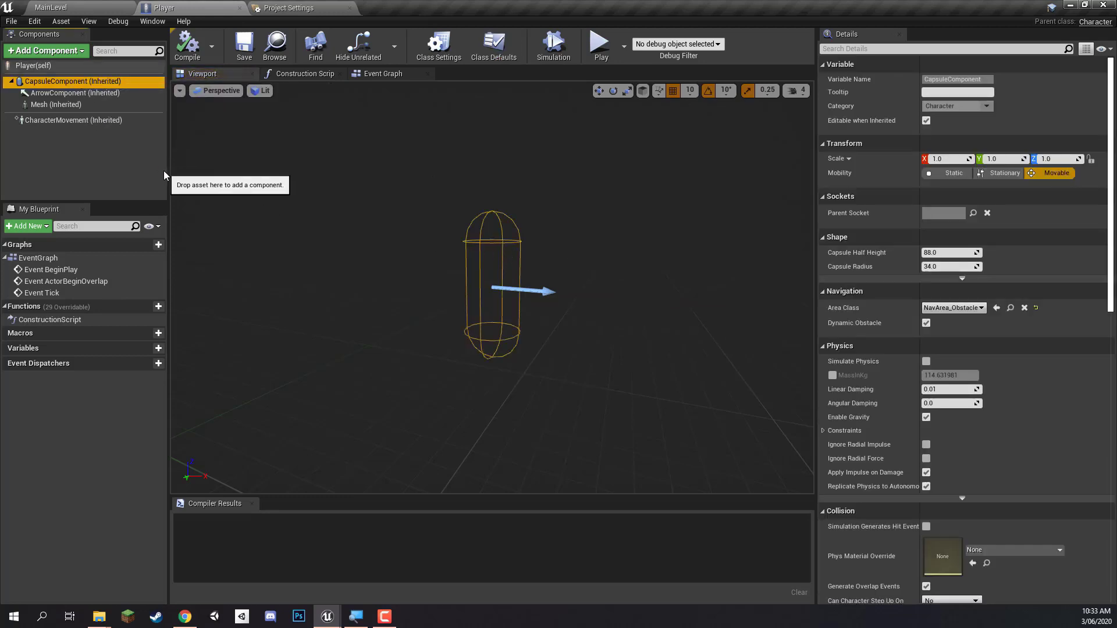
left_click(81, 95)
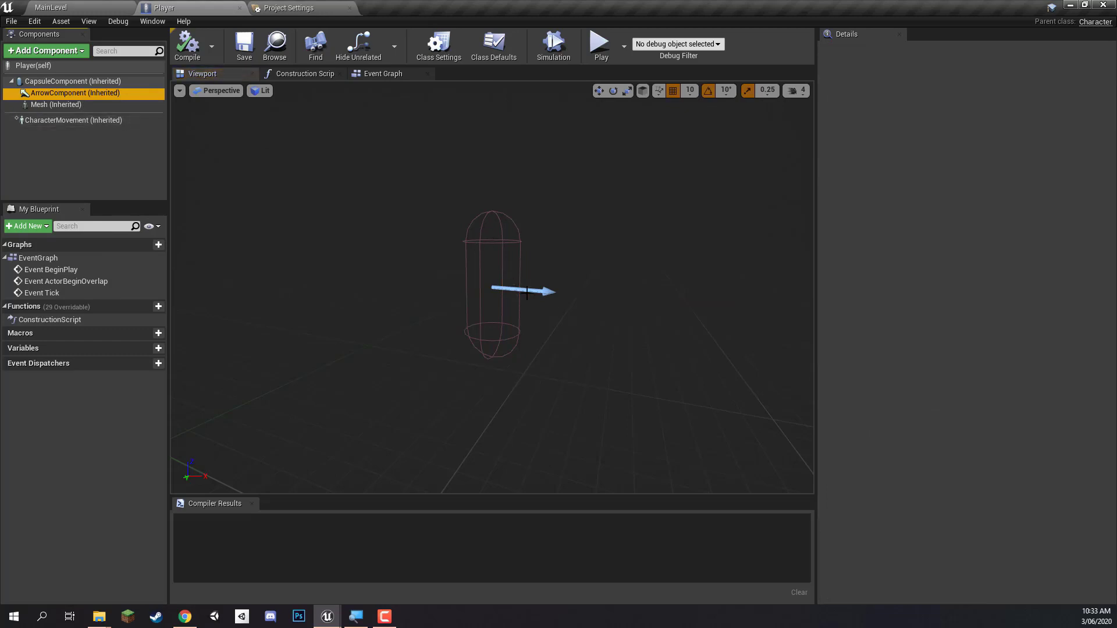
left_click(58, 105)
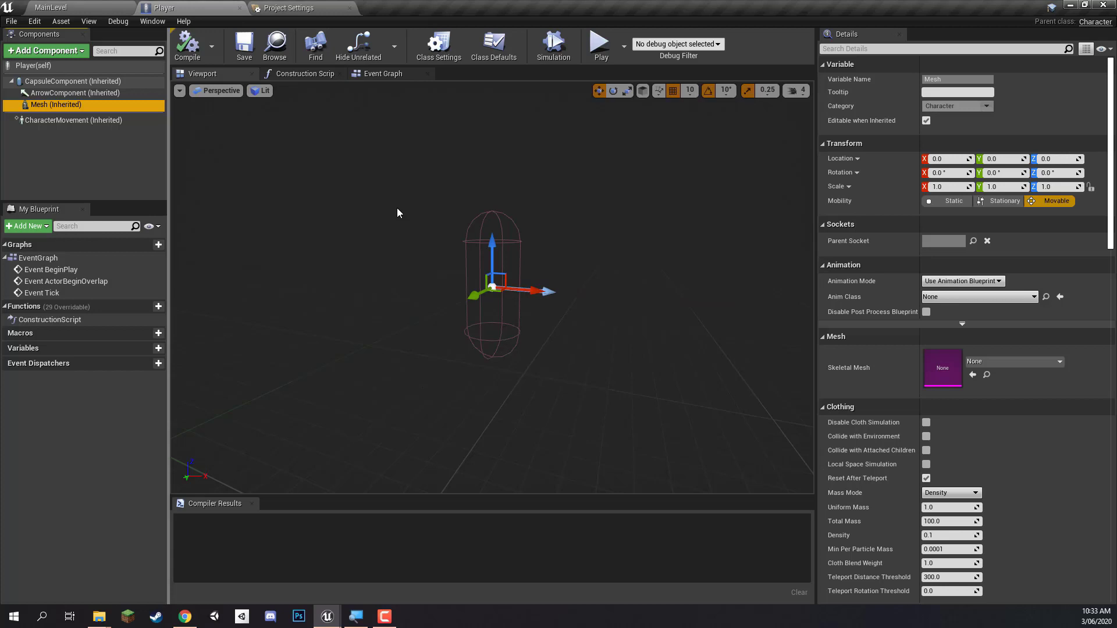
left_click(57, 122)
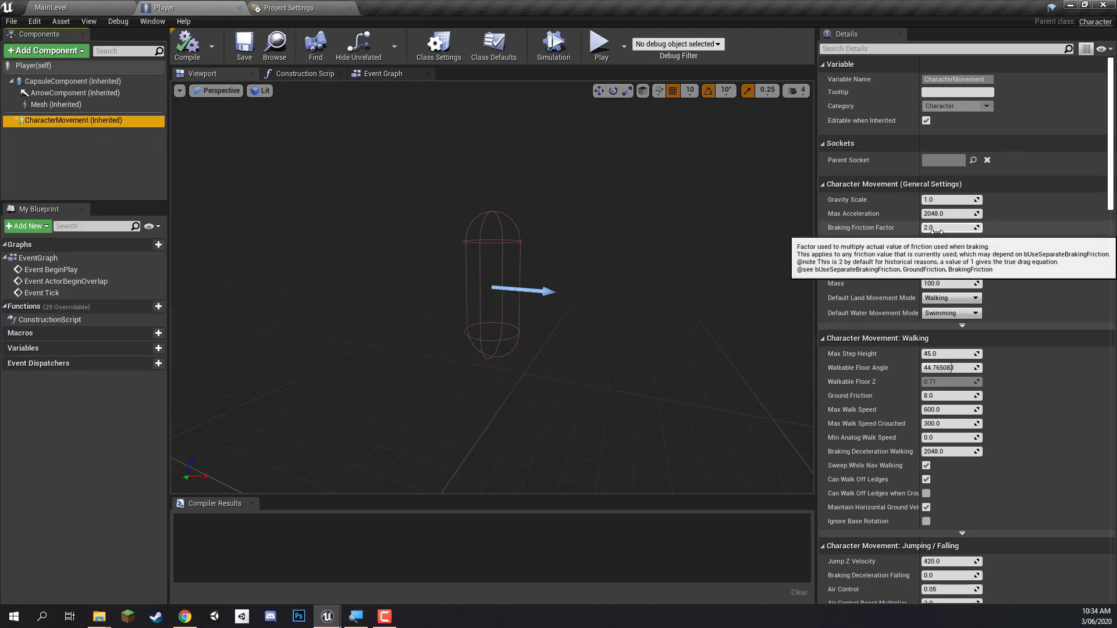
scroll(899, 268, "down", 8)
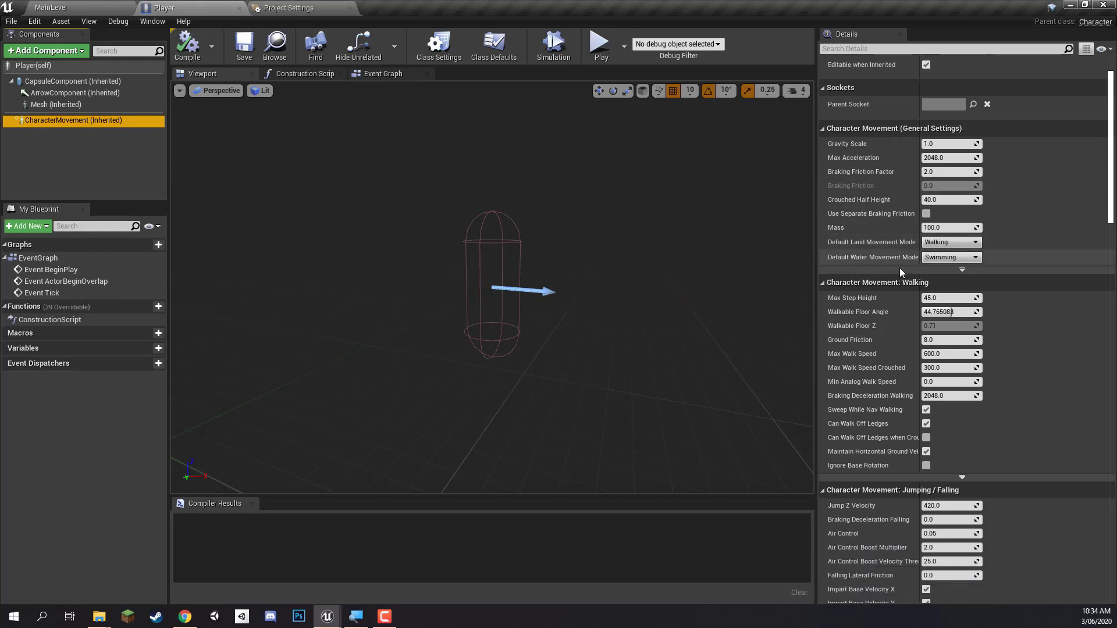
scroll(900, 278, "down", 5)
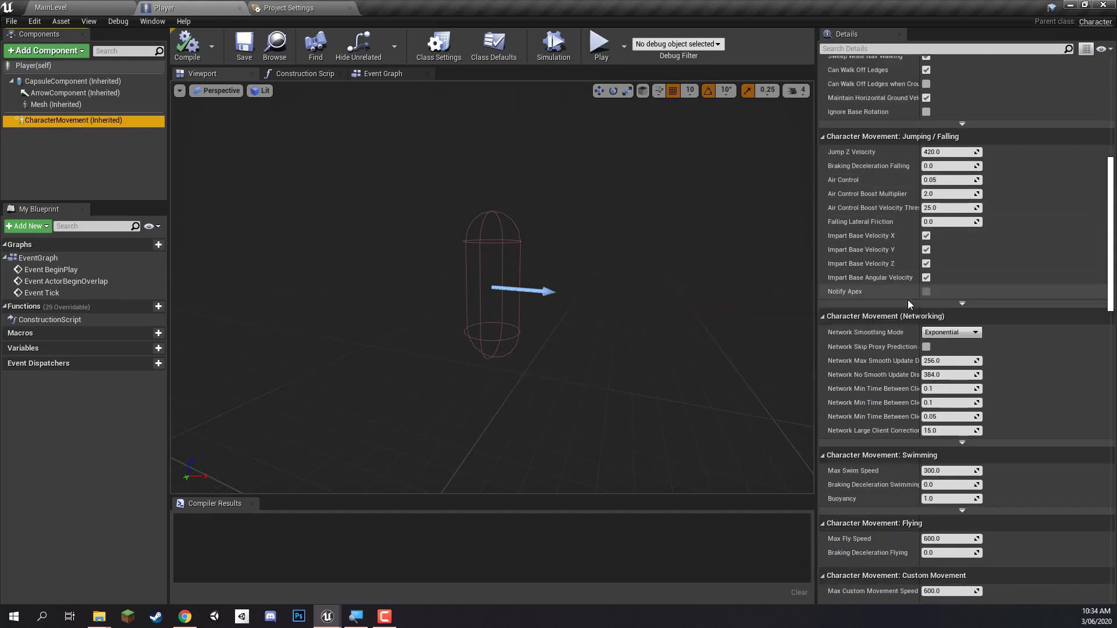
scroll(931, 364, "up", 9)
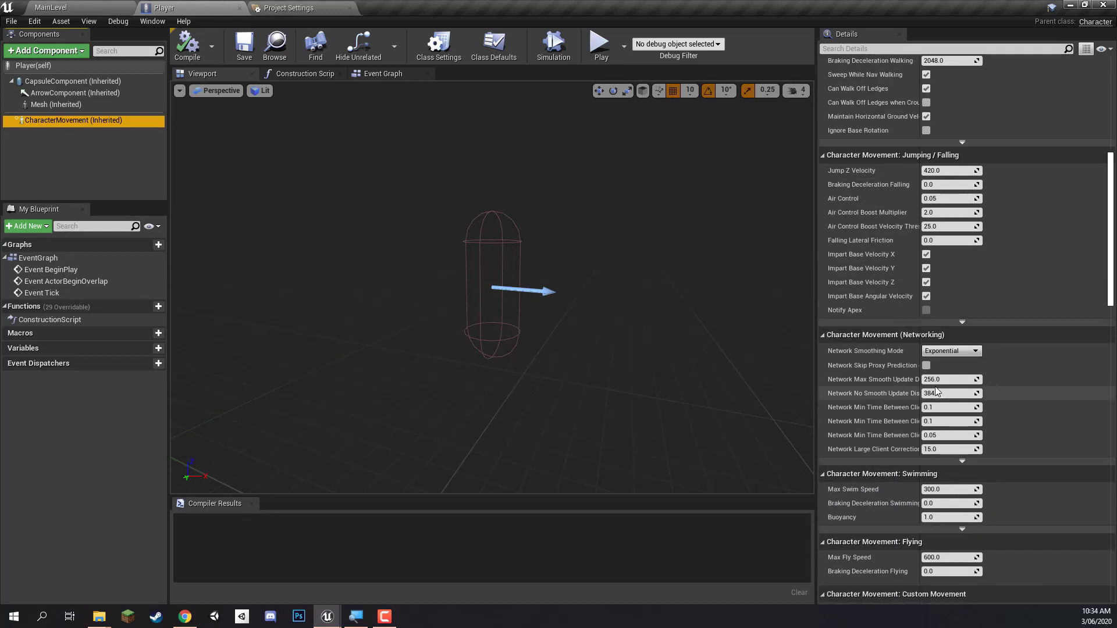
scroll(918, 365, "up", 5)
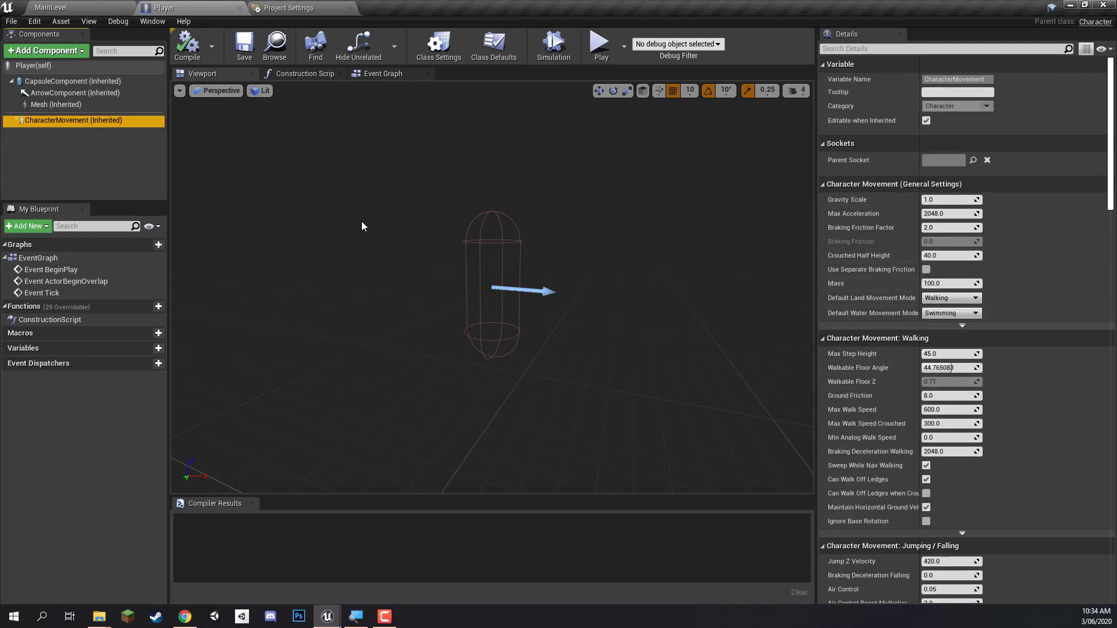
left_click(57, 156)
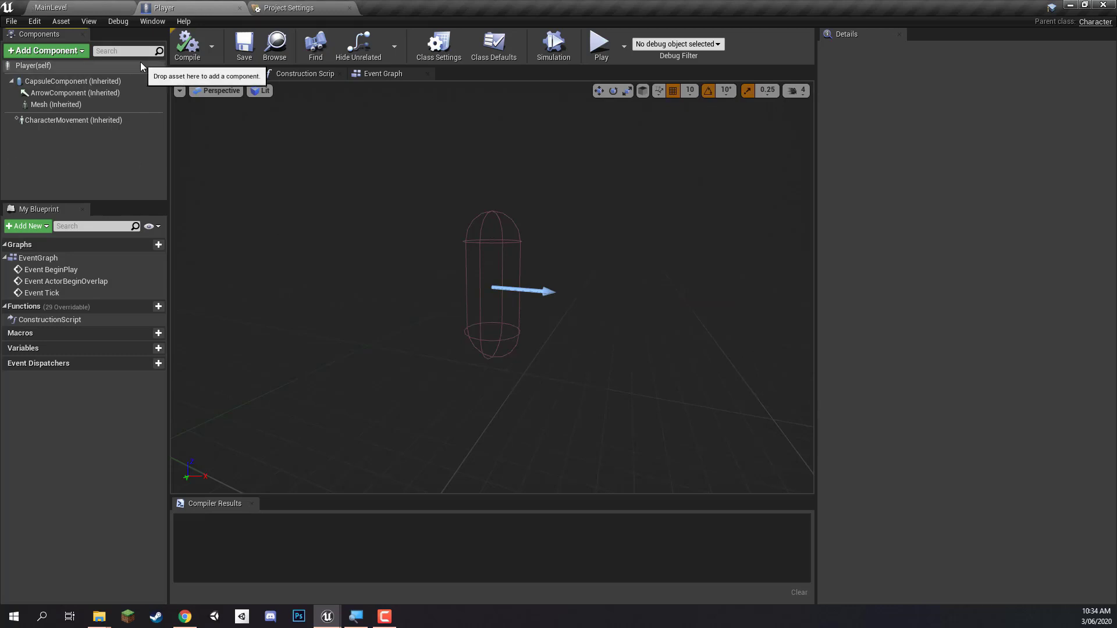
- Add a Camera component to the Player blueprint, keeping its default name
left_click(48, 51)
type("camera")
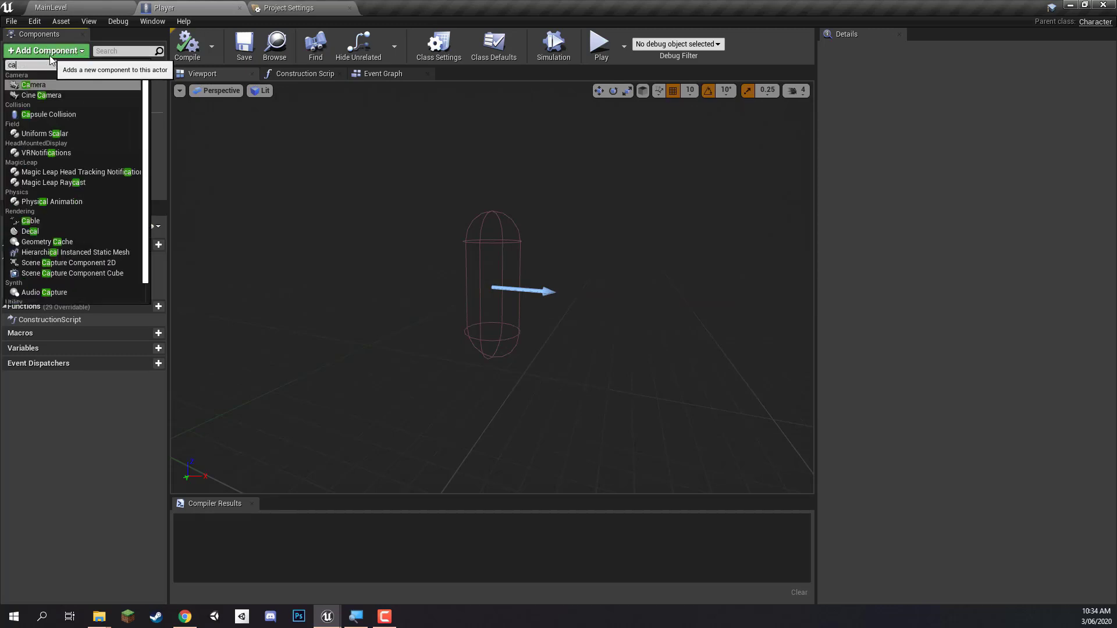
left_click(47, 84)
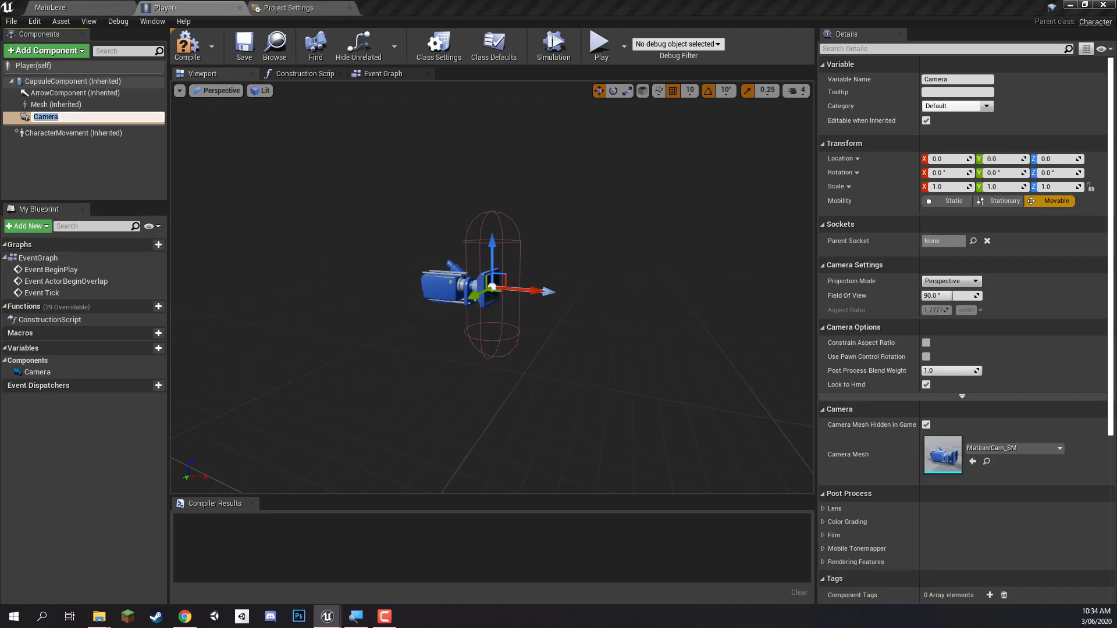
key("Return")
- Set the camera's Z location to 90 and save the Player blueprint
right_click_drag(570, 185, 562, 176)
key("w")
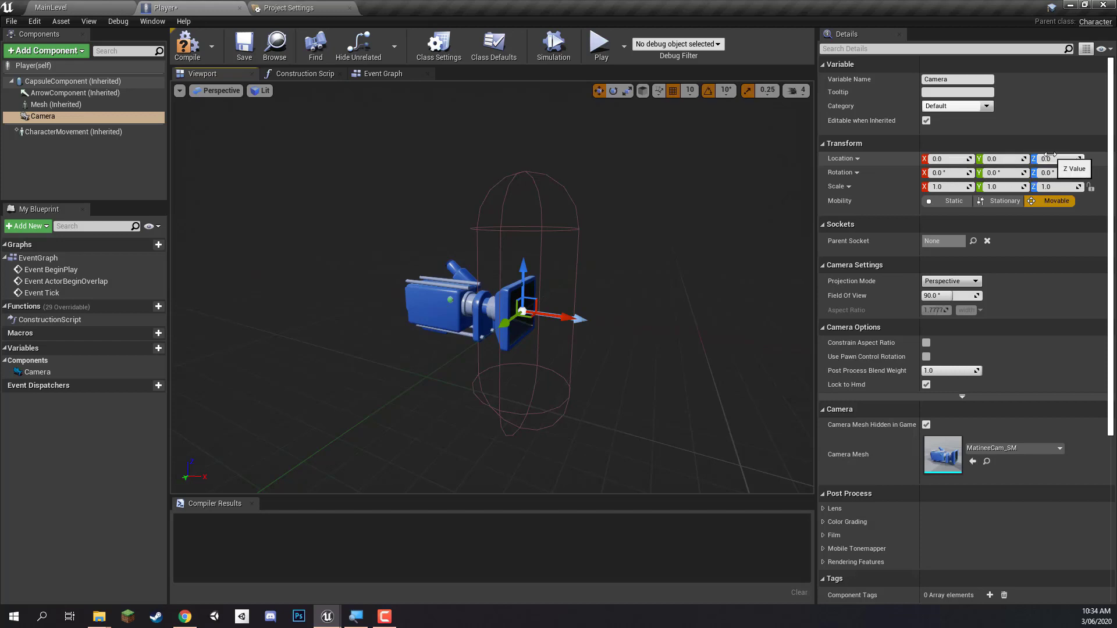
left_click(1047, 159)
type("90")
key("Return")
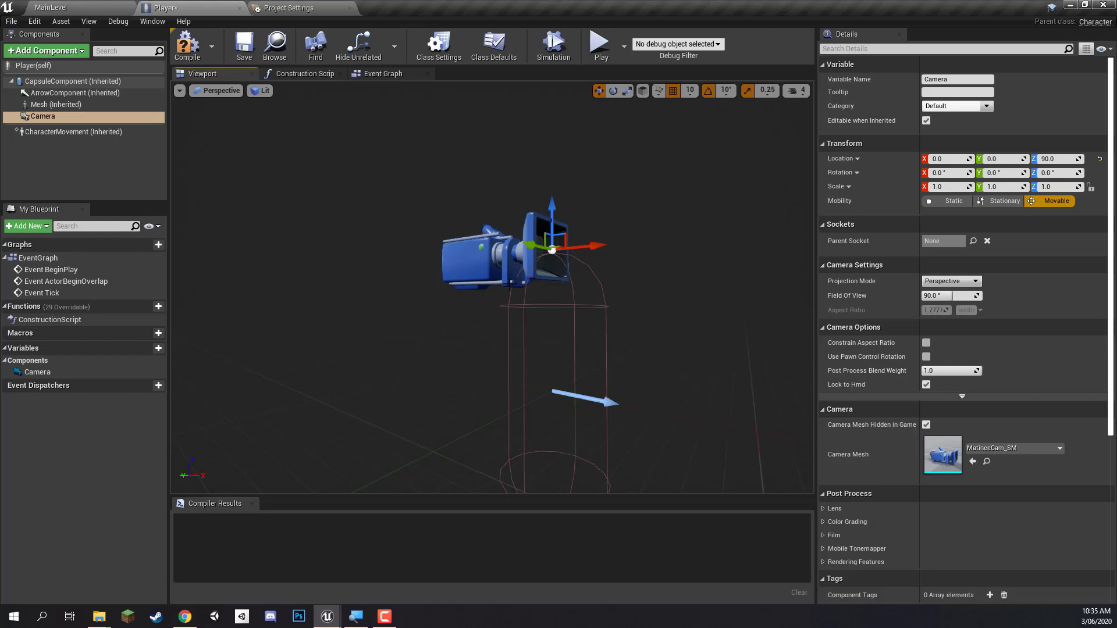
right_click_drag(516, 270, 530, 272)
key("ctrl+s")
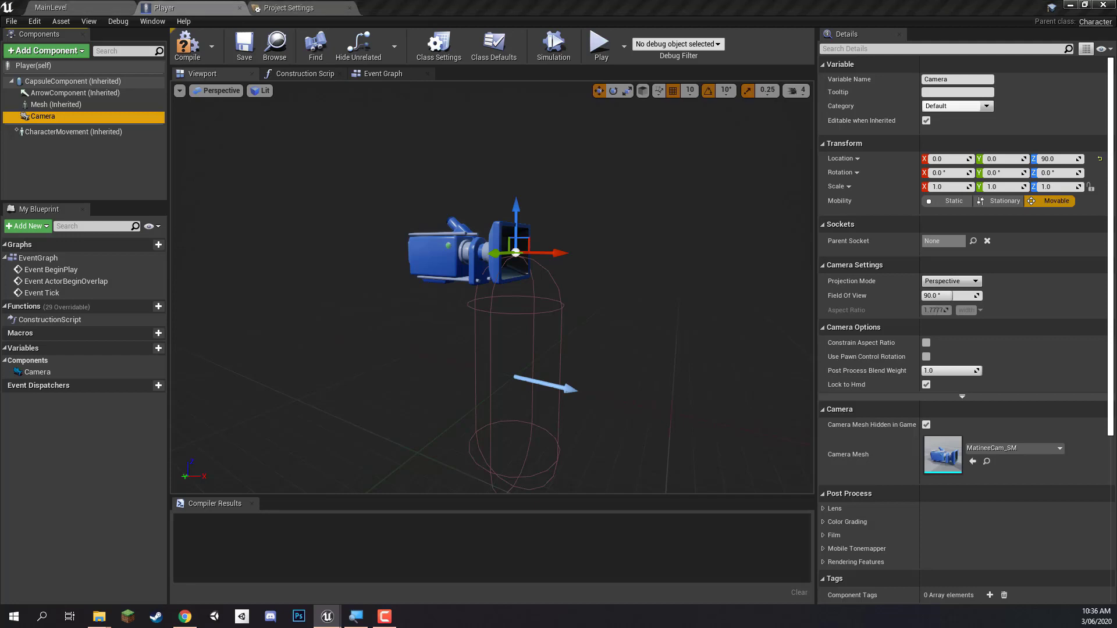
- Add a Skeletal Mesh component as a child of the camera
left_click(42, 53)
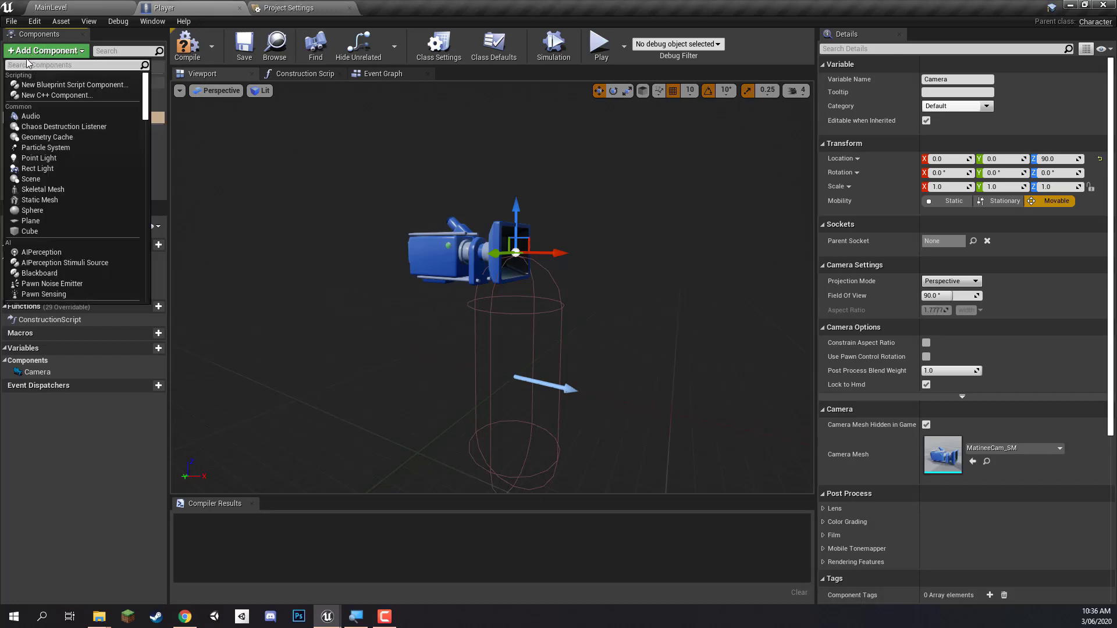
type("skelet")
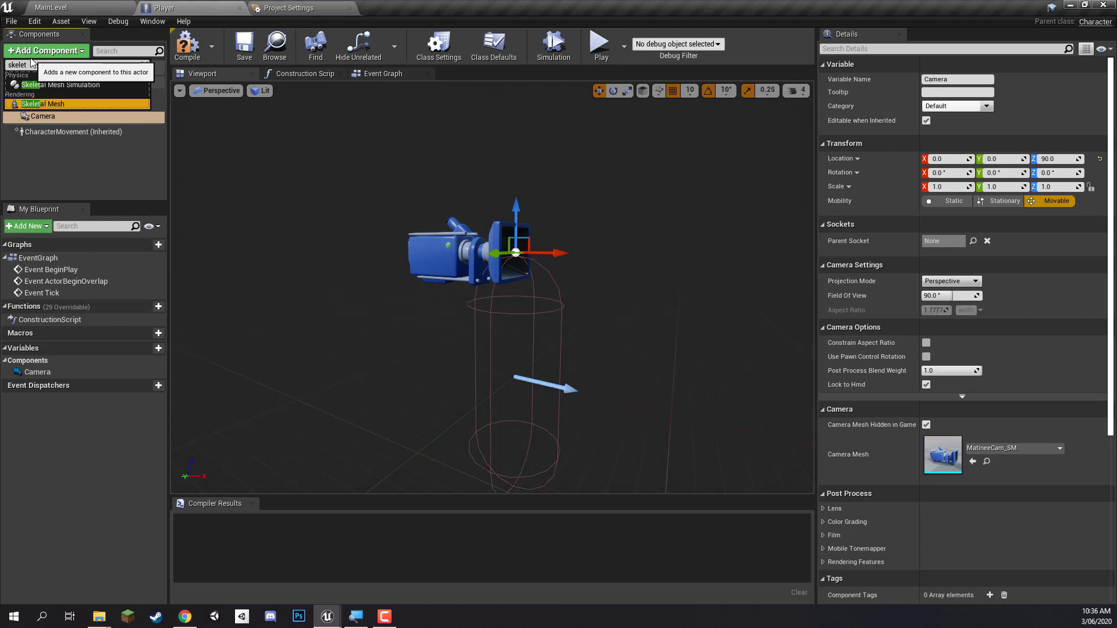
left_click(44, 104)
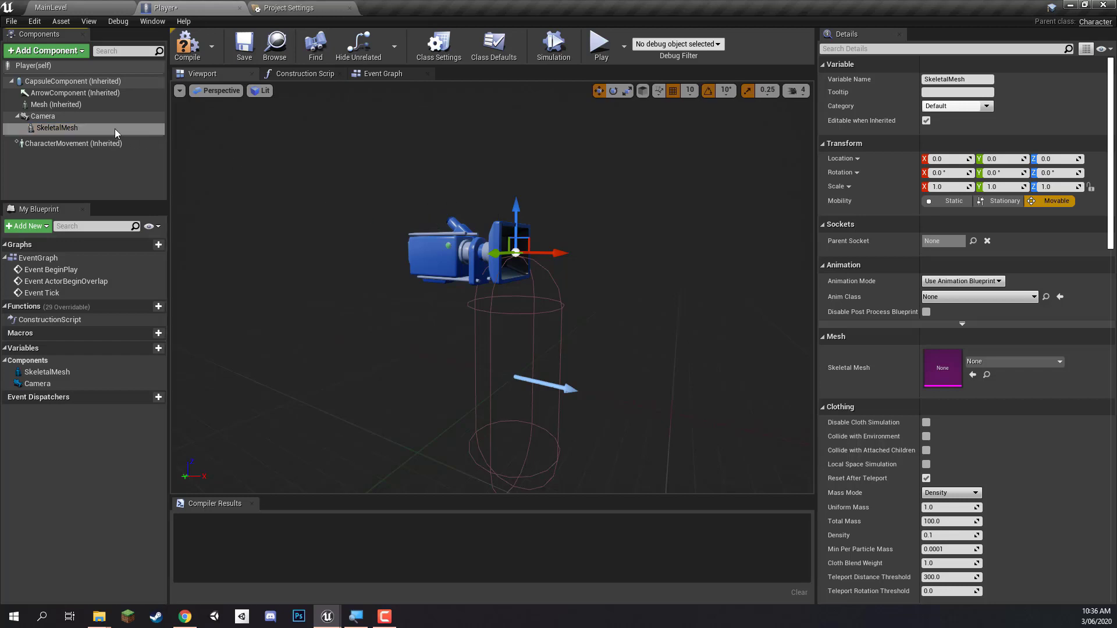
- Rename the skeletal mesh component to GunModel and assign SK_FPGun as its skeletal mesh
left_click_drag(970, 79, 883, 72)
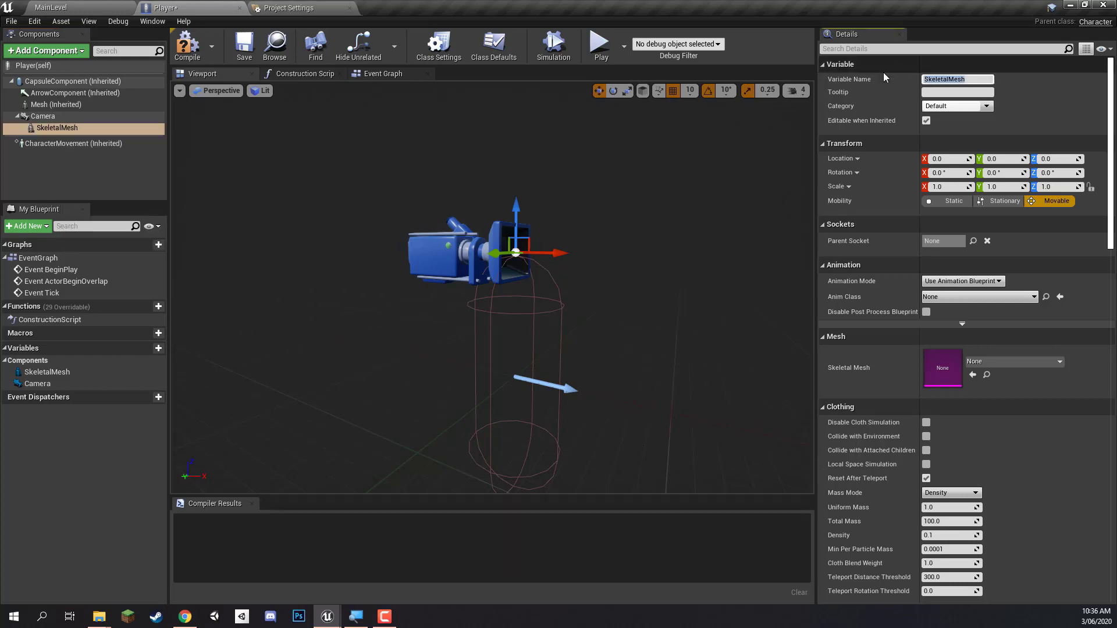
type("GunModel")
key("Return")
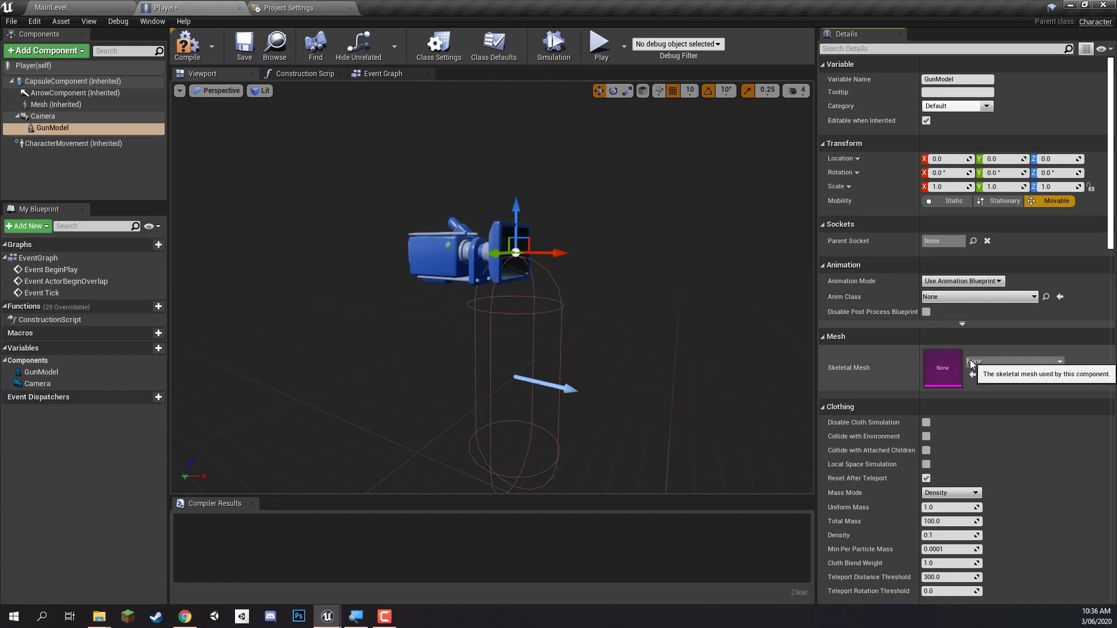
left_click(1000, 363)
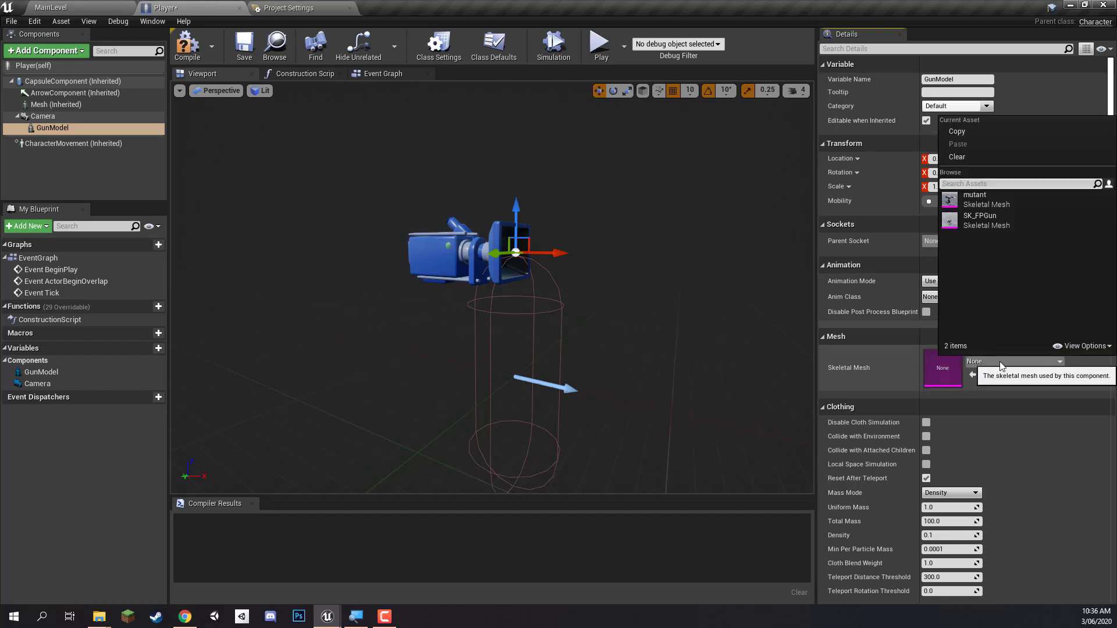
left_click(990, 225)
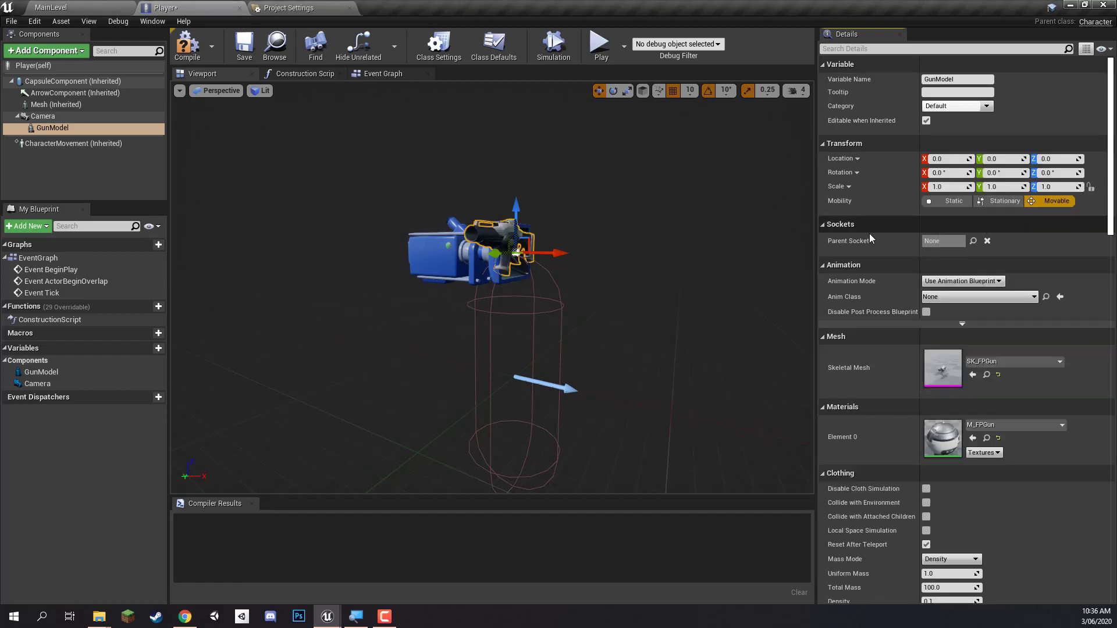
- Set the GunModel component's location to X 40, Y 20, Z -30
right_click_drag(492, 287, 511, 269)
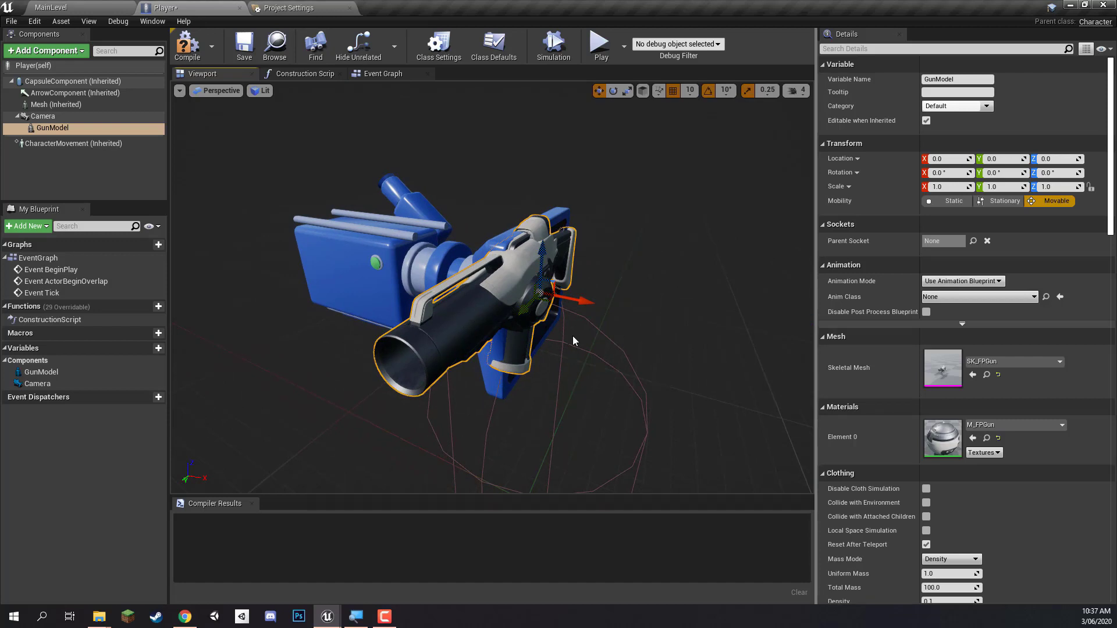
right_click_drag(573, 341, 714, 301)
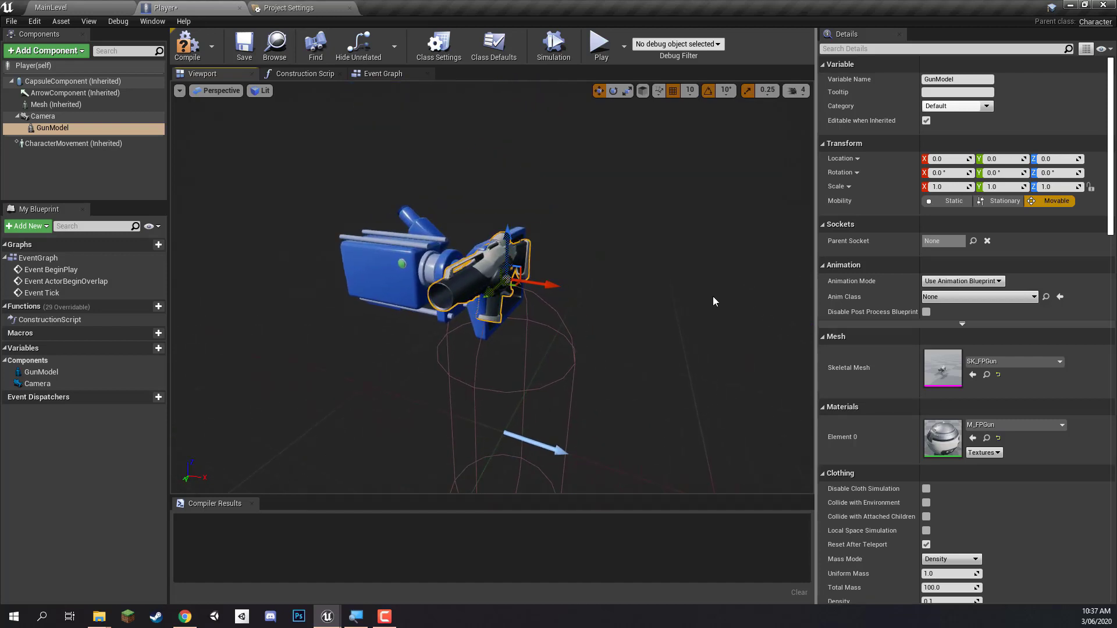
left_click(957, 159)
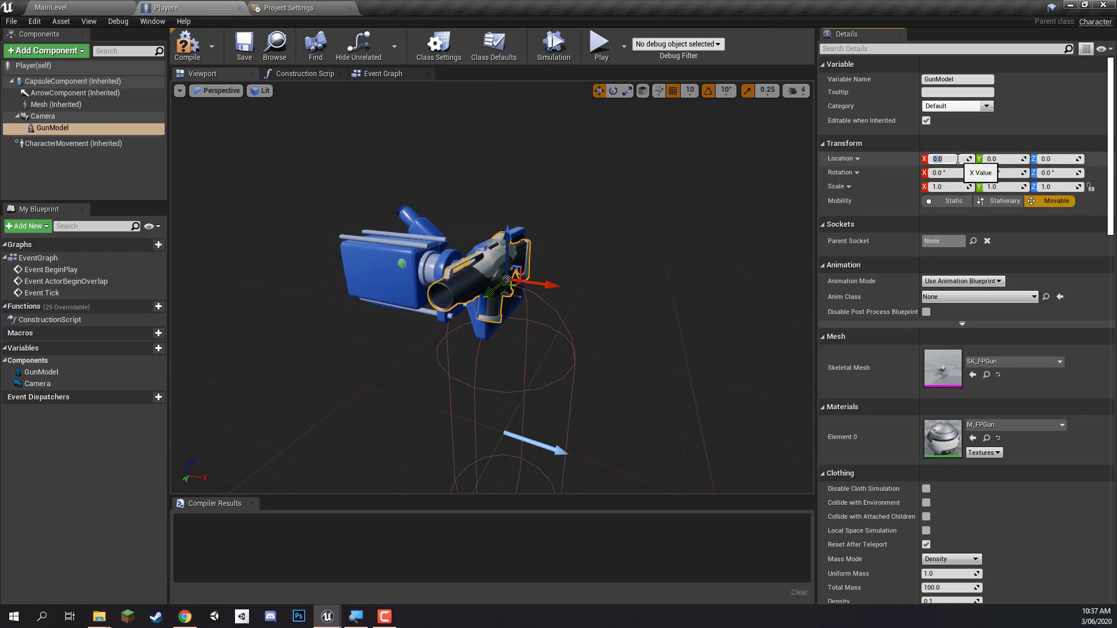
type("40")
key("Tab")
type("20")
key("Tab")
type("-")
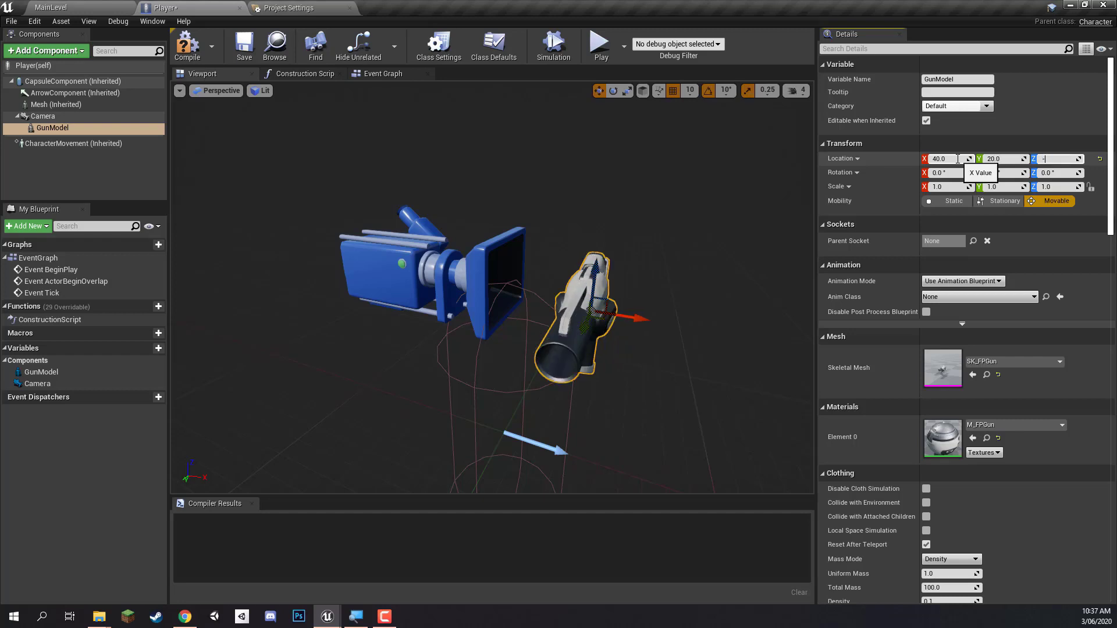
type("30")
key("Return")
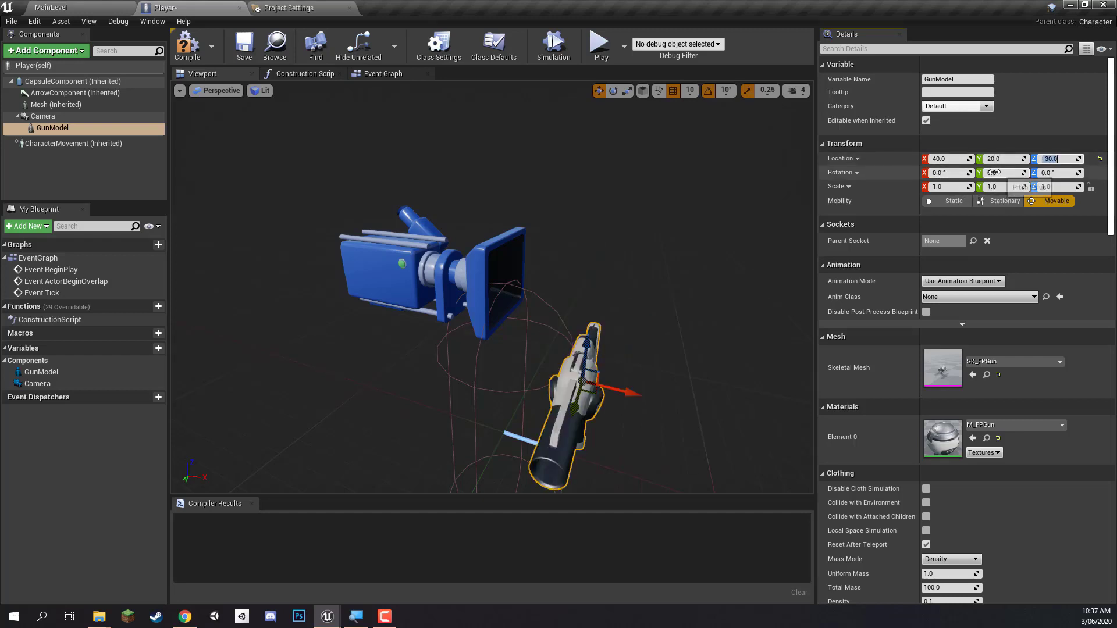
- Set the GunModel component's Z rotation to -90 degrees
left_click(1058, 174)
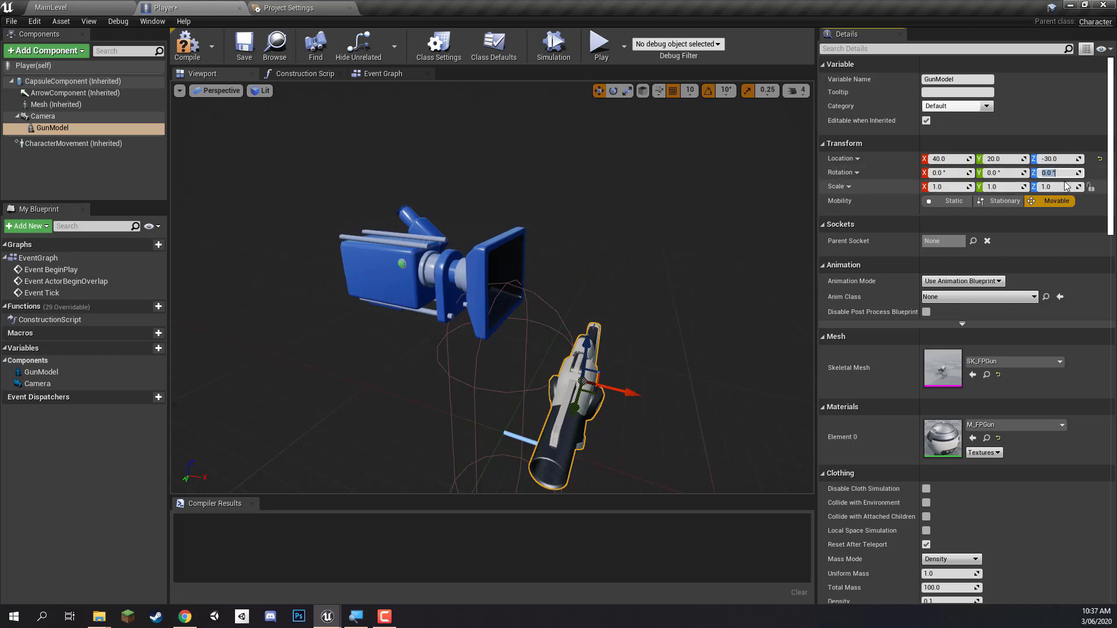
type("-90")
key("Return")
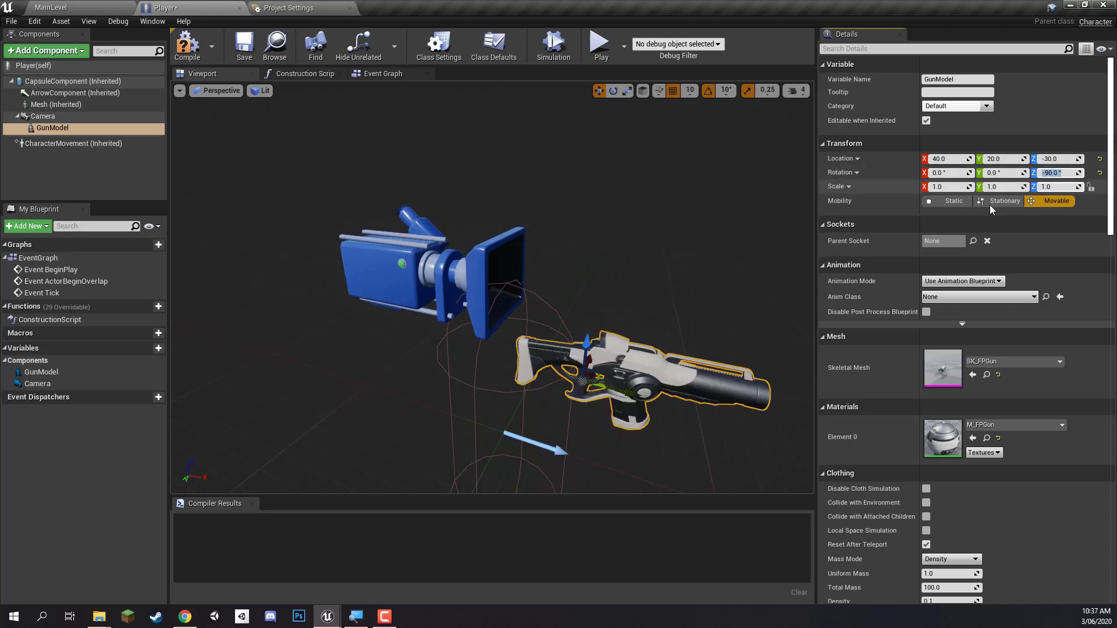
- Examine the gun's placement and orientation relative to the camera from several angles
right_click_drag(634, 279, 773, 279)
key("s")
right_click_drag(492, 288, 338, 239)
key("w")
key("q")
key("e")
right_click_drag(559, 251, 593, 296)
key("w")
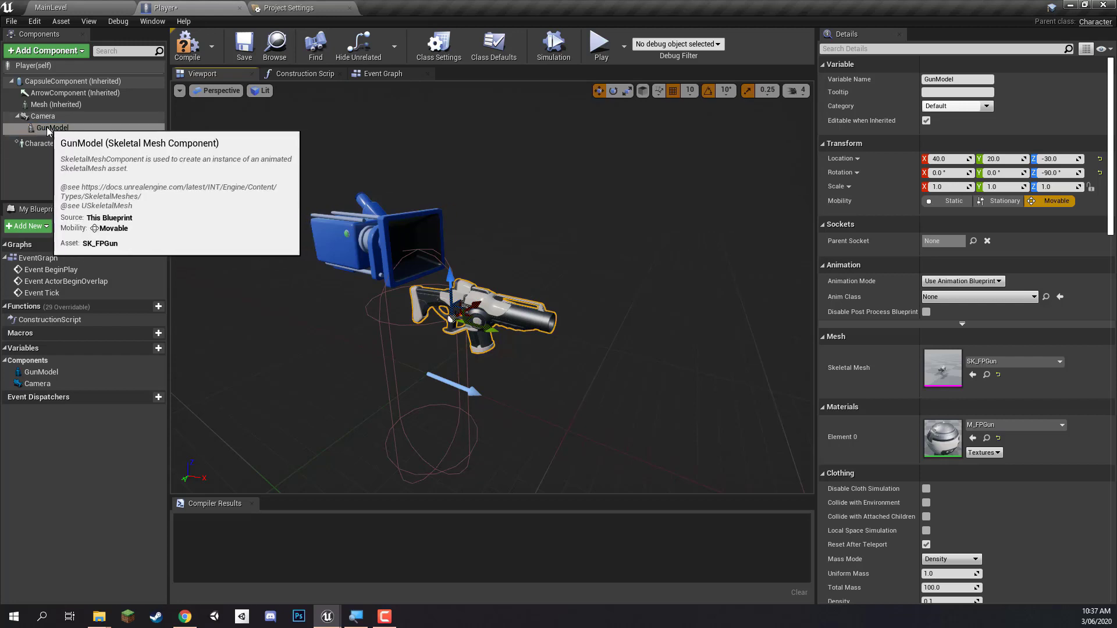
- Add a Static Mesh component as a child of GunModel and name it Muzzle
left_click(31, 53)
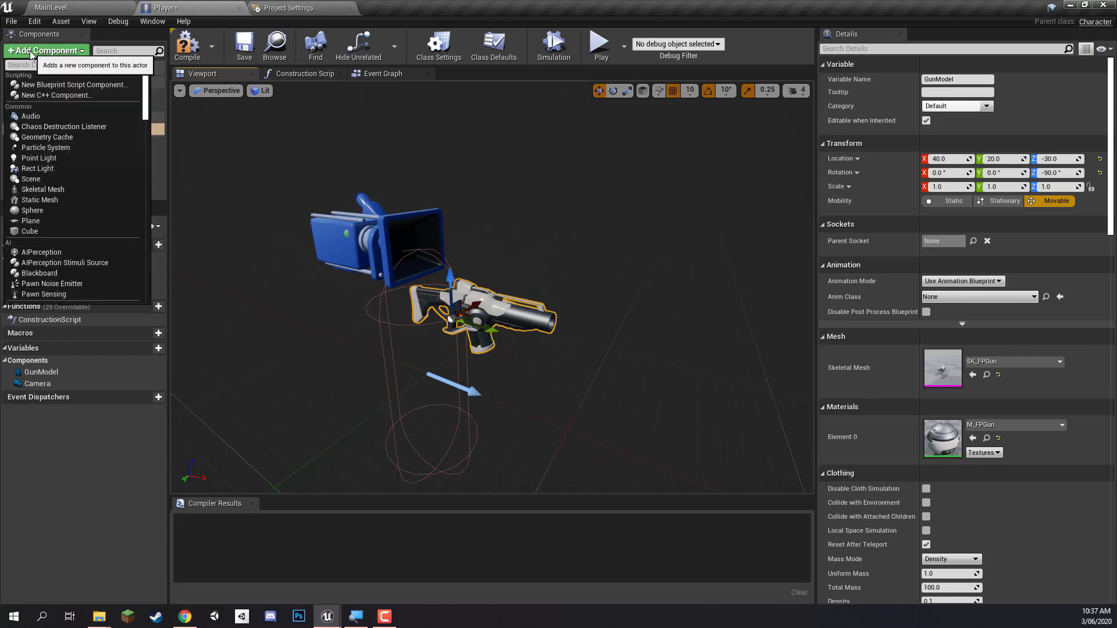
type("static")
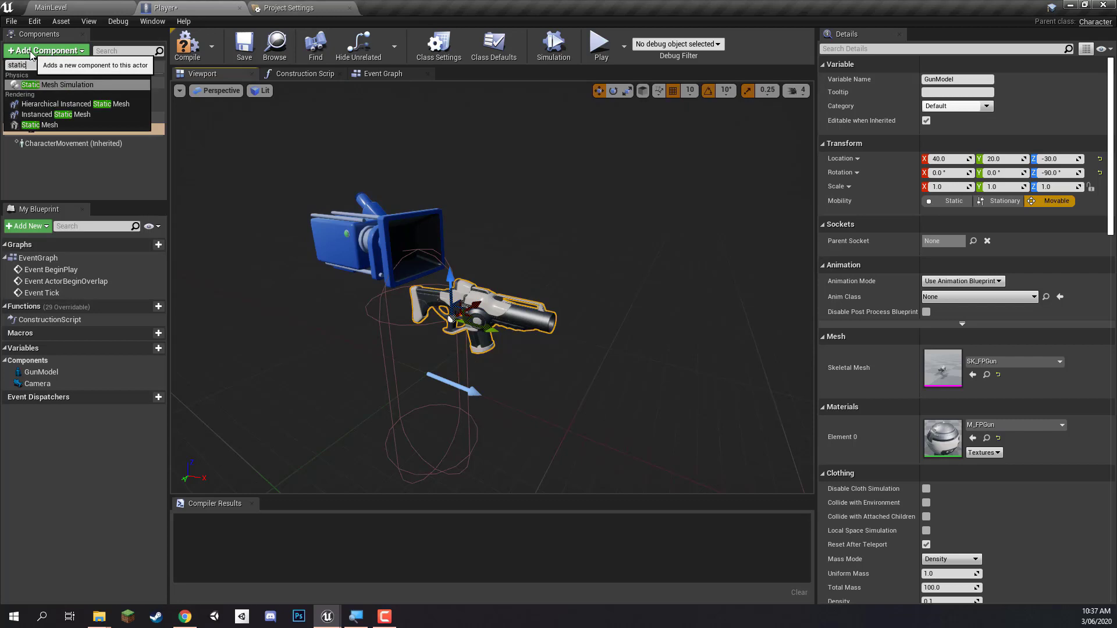
key("Down")
key("Down")
key("Down")
key("Return")
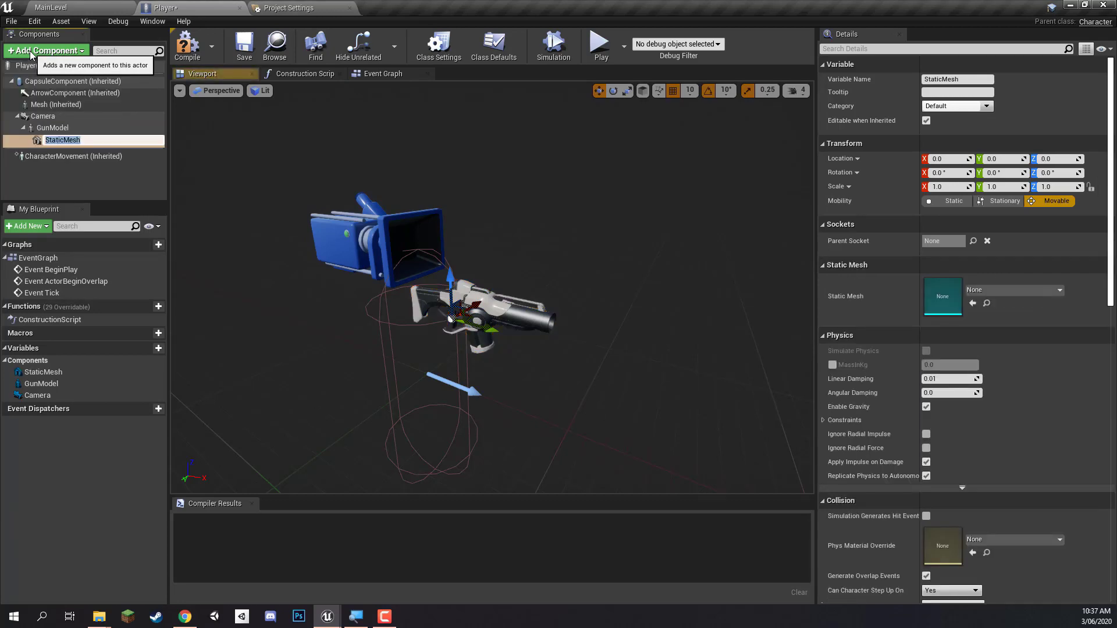
type("Muzz")
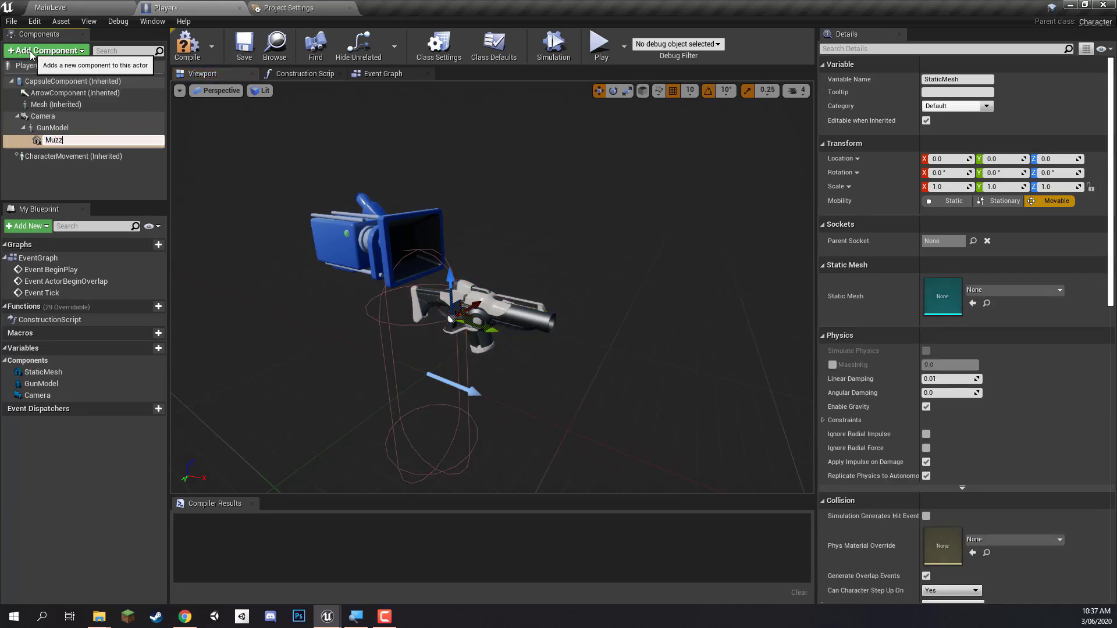
type("le")
key("Return")
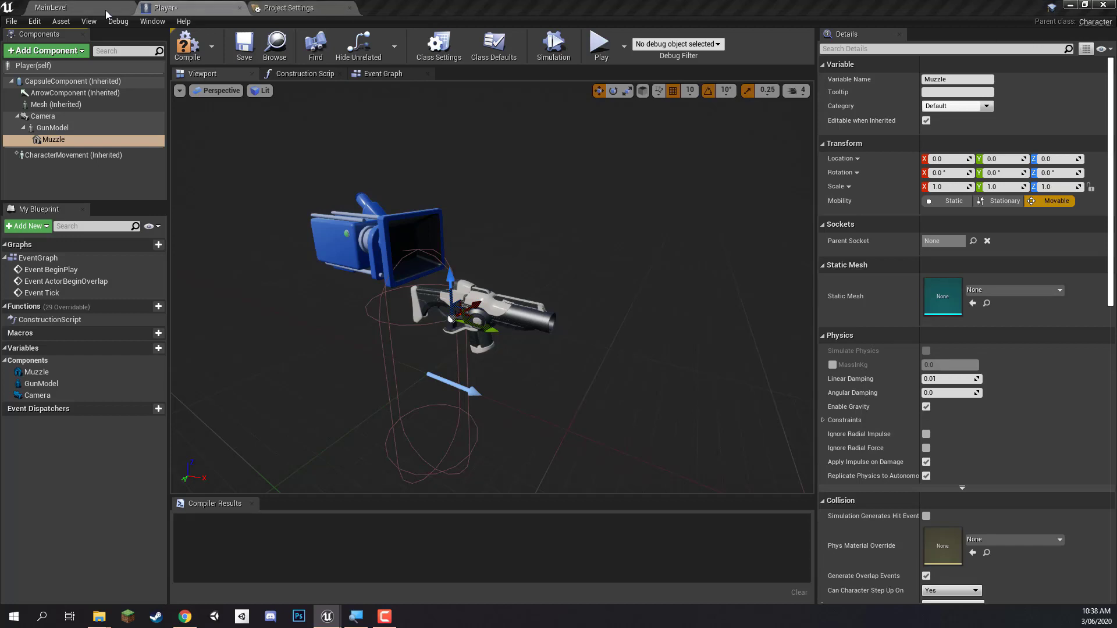
- Set the Muzzle component's location to Y 60 and Z 10, leaving X at 0
left_click(50, 142)
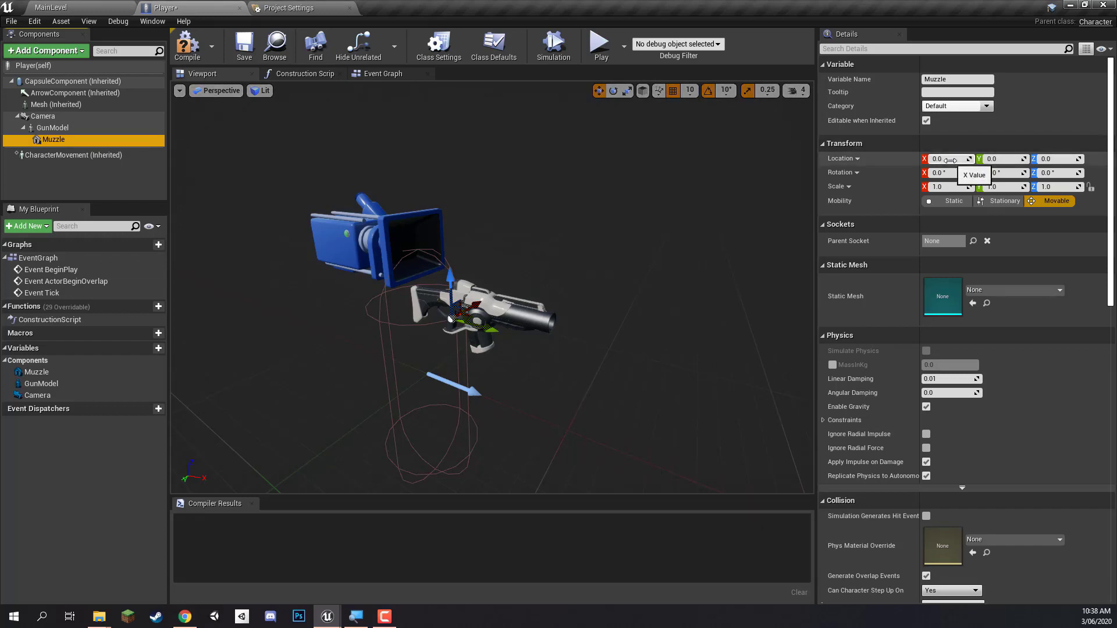
left_click(1005, 158)
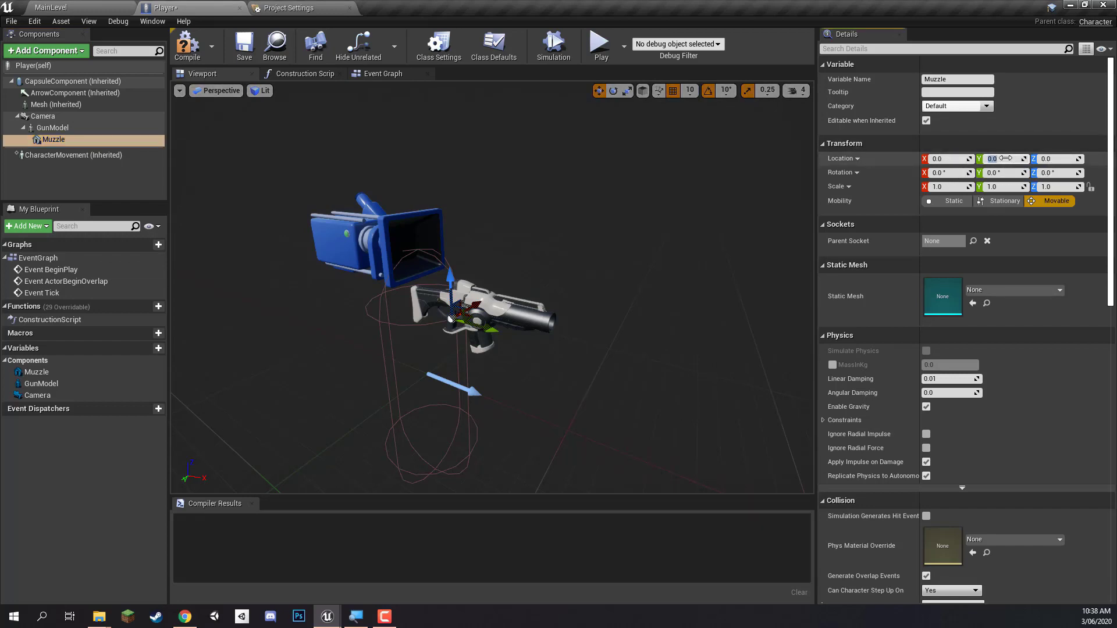
type("60")
key("Tab")
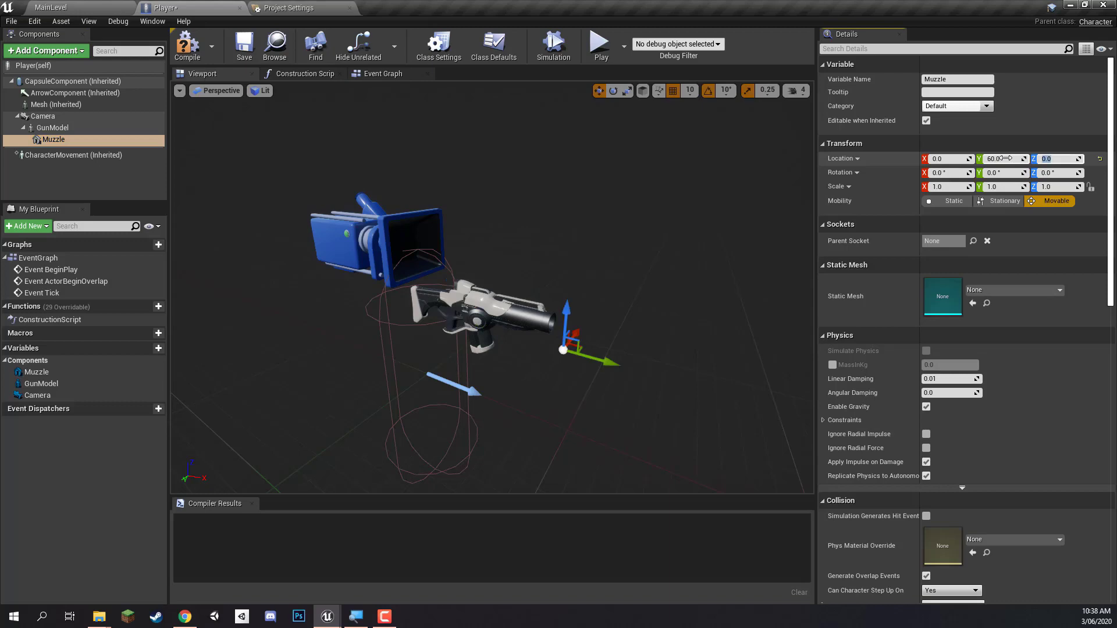
type("10")
key("Return")
- Set the Muzzle component's Z rotation to 90 degrees and compile the Player blueprint
right_click_drag(565, 302, 552, 344)
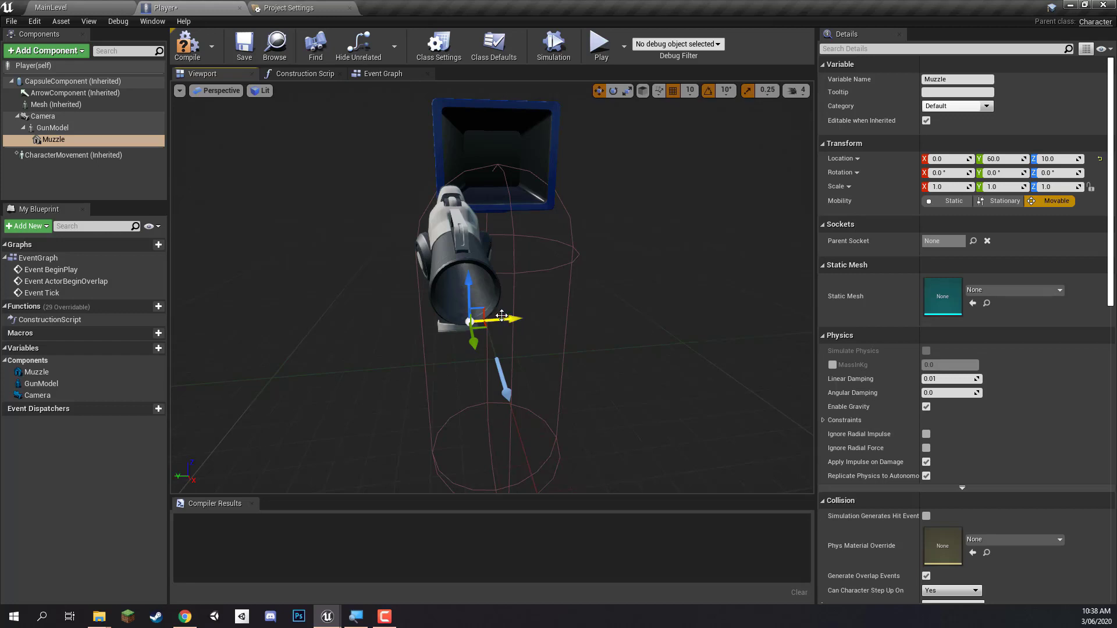
right_click_drag(604, 317, 715, 319)
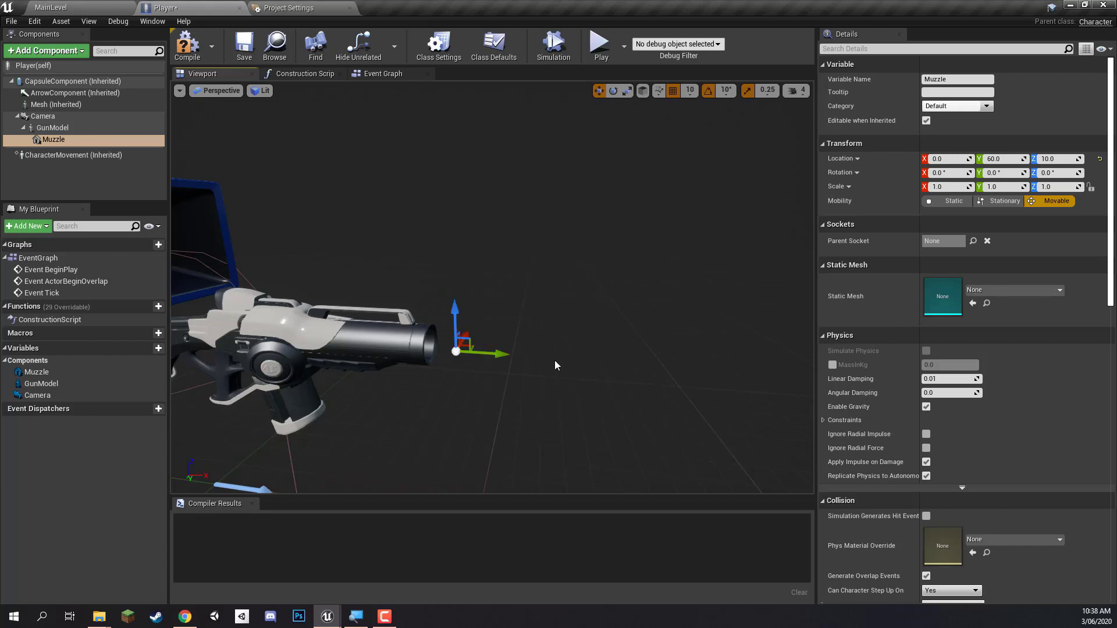
left_click(1056, 172)
type("90")
key("Return")
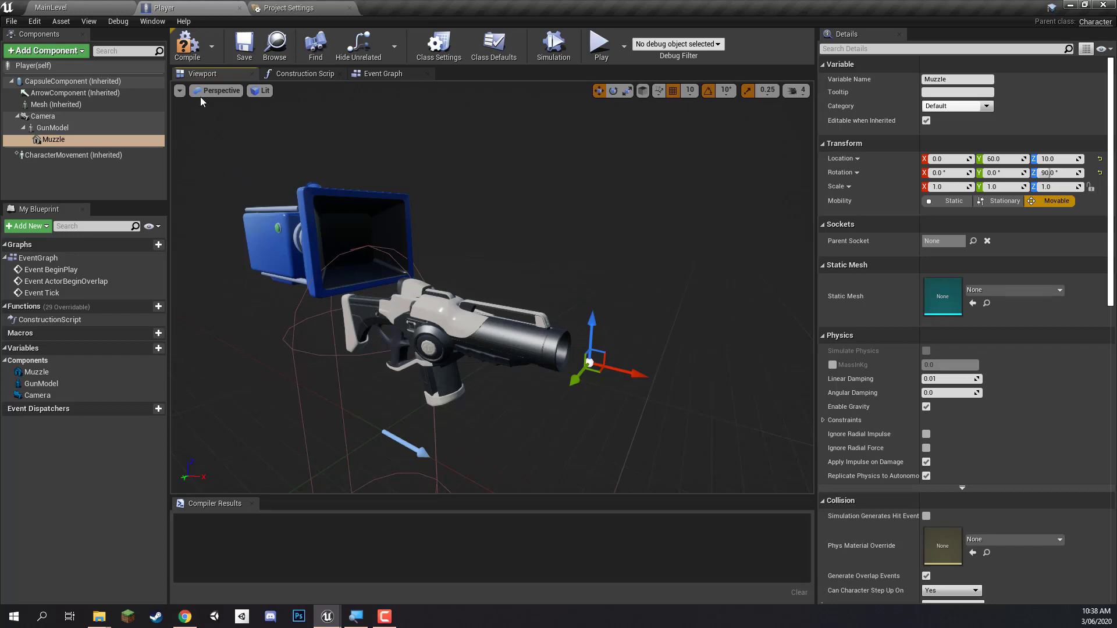
left_click(185, 50)
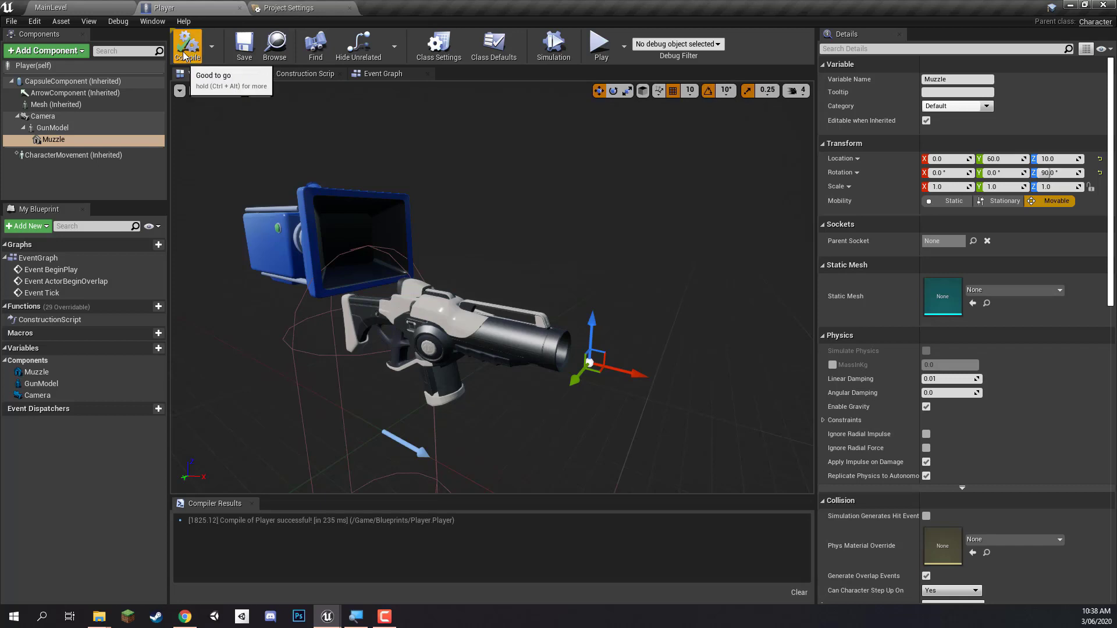
- Create a Game Mode Base blueprint named MyGameMode in the Blueprints folder
left_click(58, 10)
right_click_drag(356, 356, 361, 358)
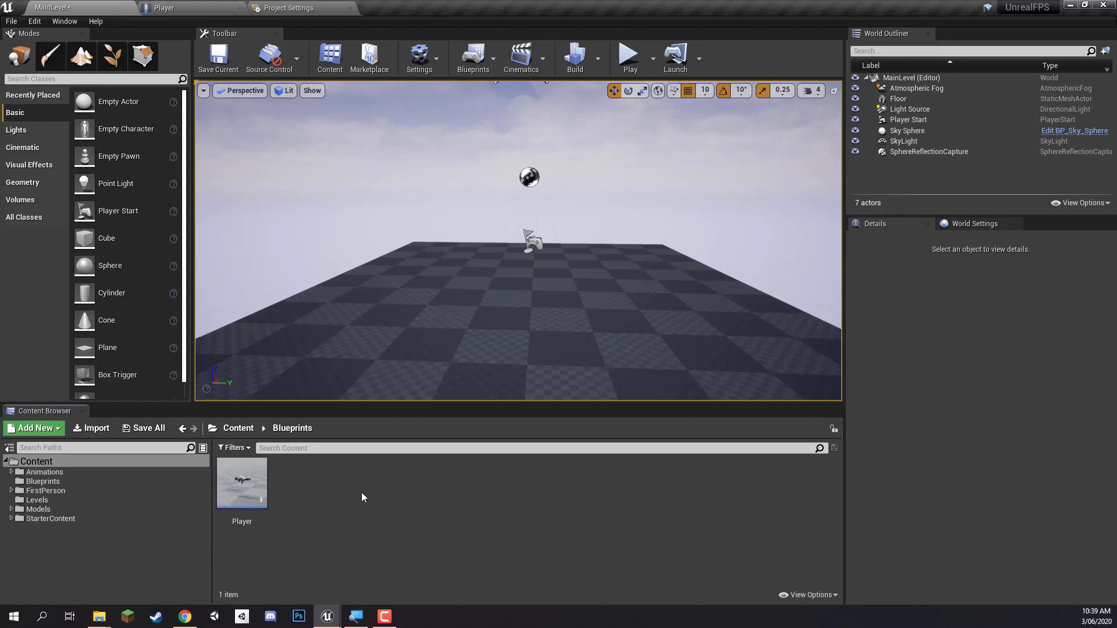
right_click(324, 494)
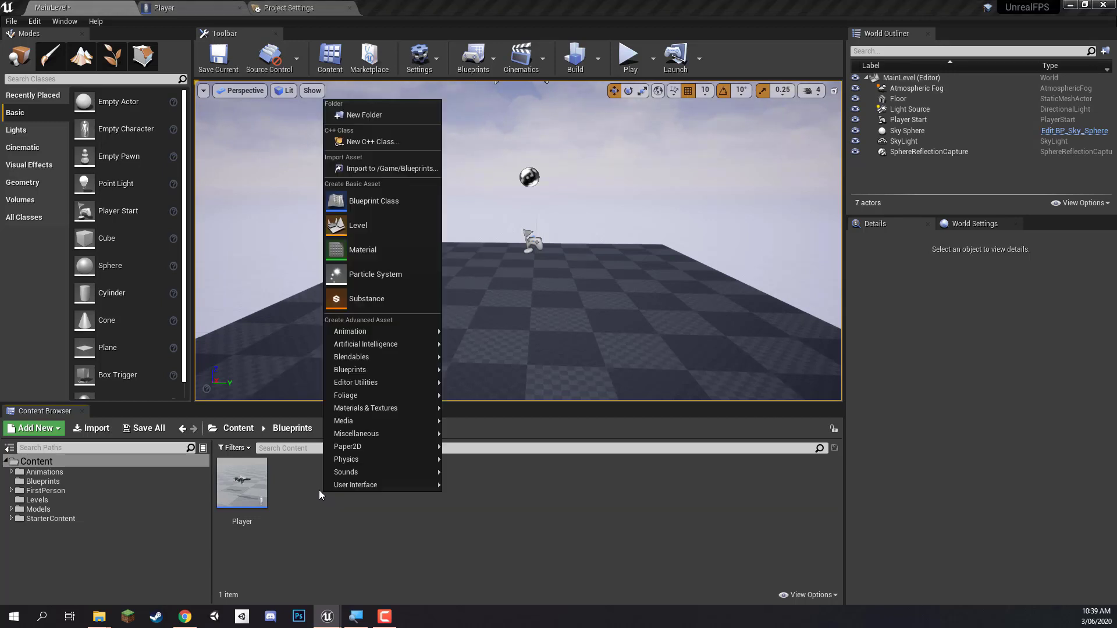
left_click(344, 202)
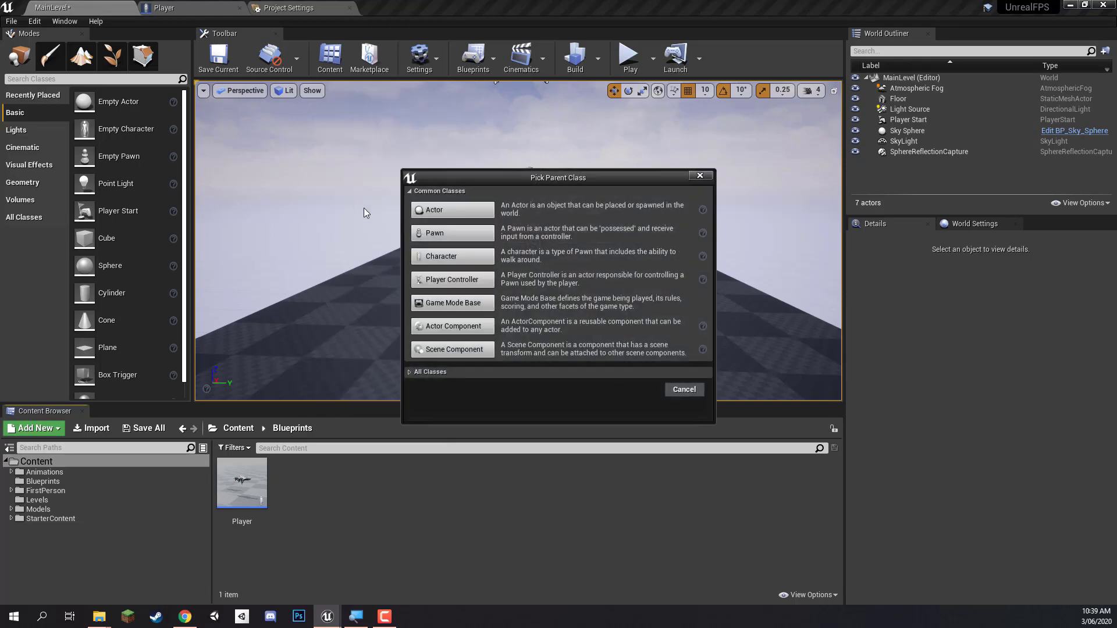
left_click(451, 303)
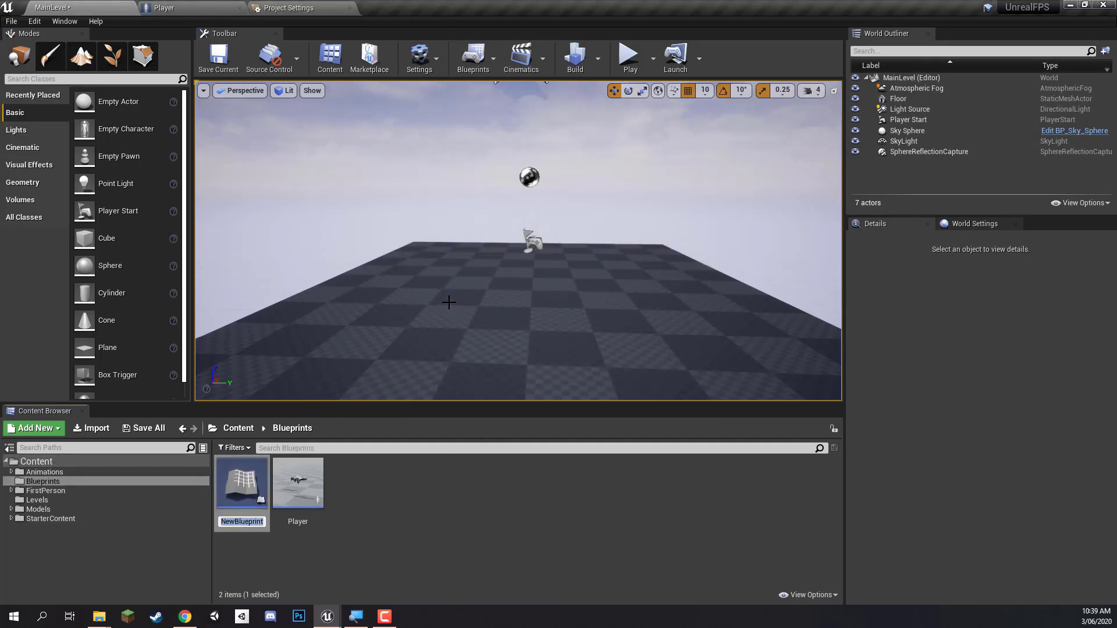
type("MyGameMode")
key("Return")
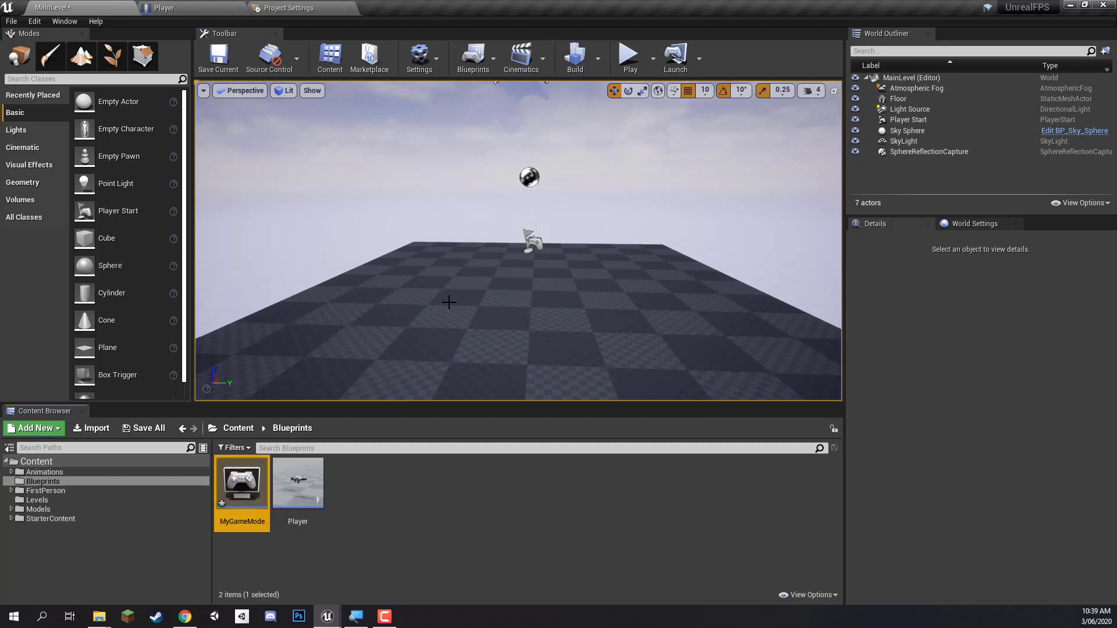
- Set MyGameMode's Default Pawn Class to Player, and save and close the blueprint
double_click(249, 480)
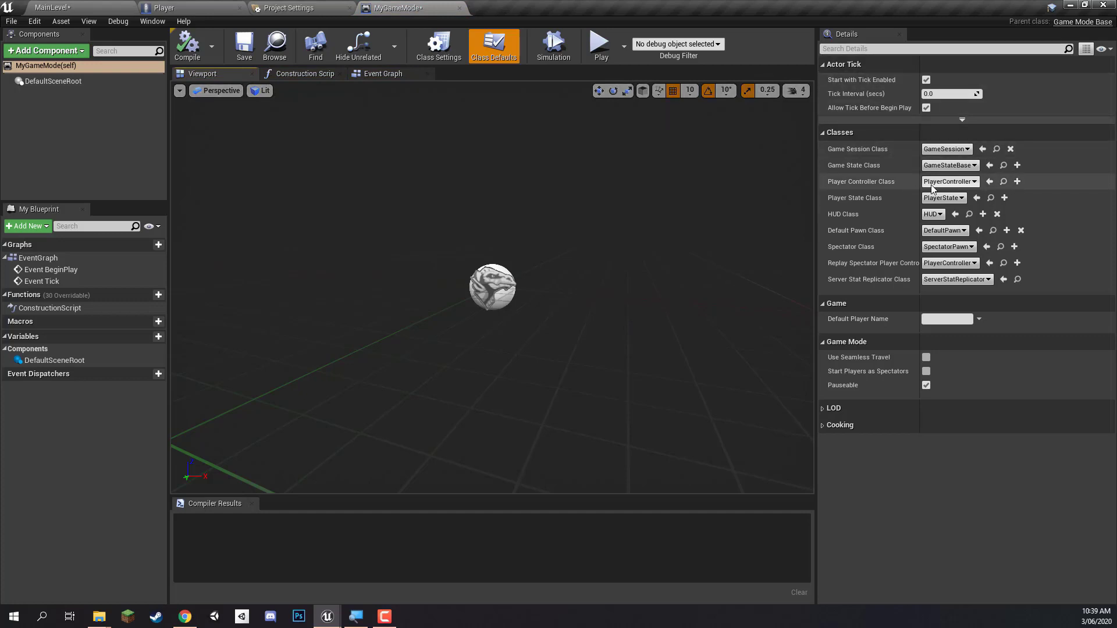
left_click(943, 231)
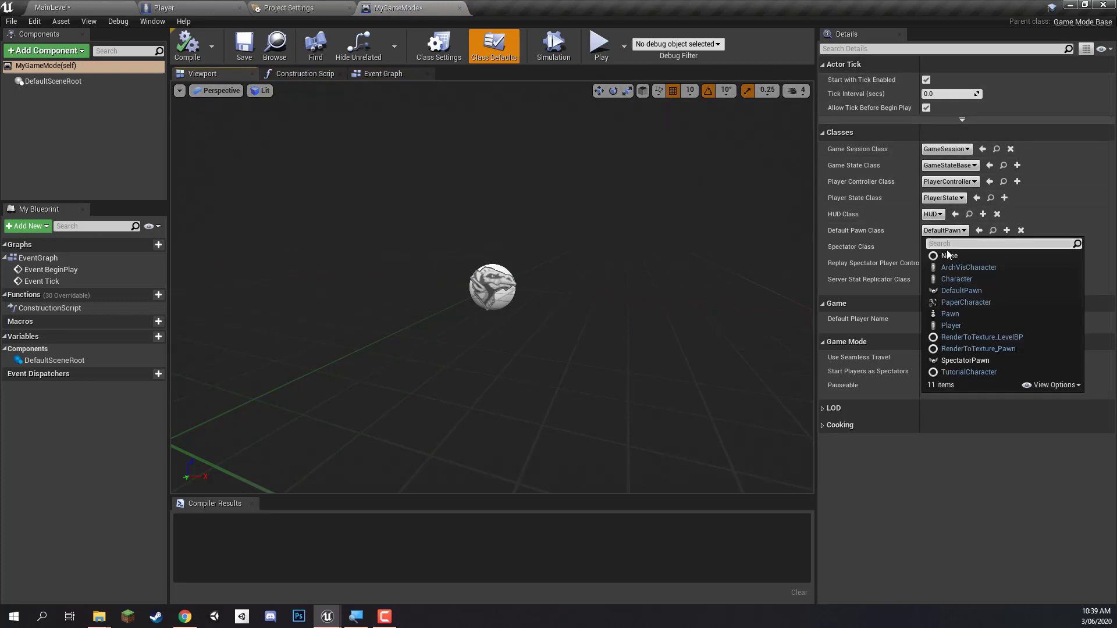
left_click(961, 324)
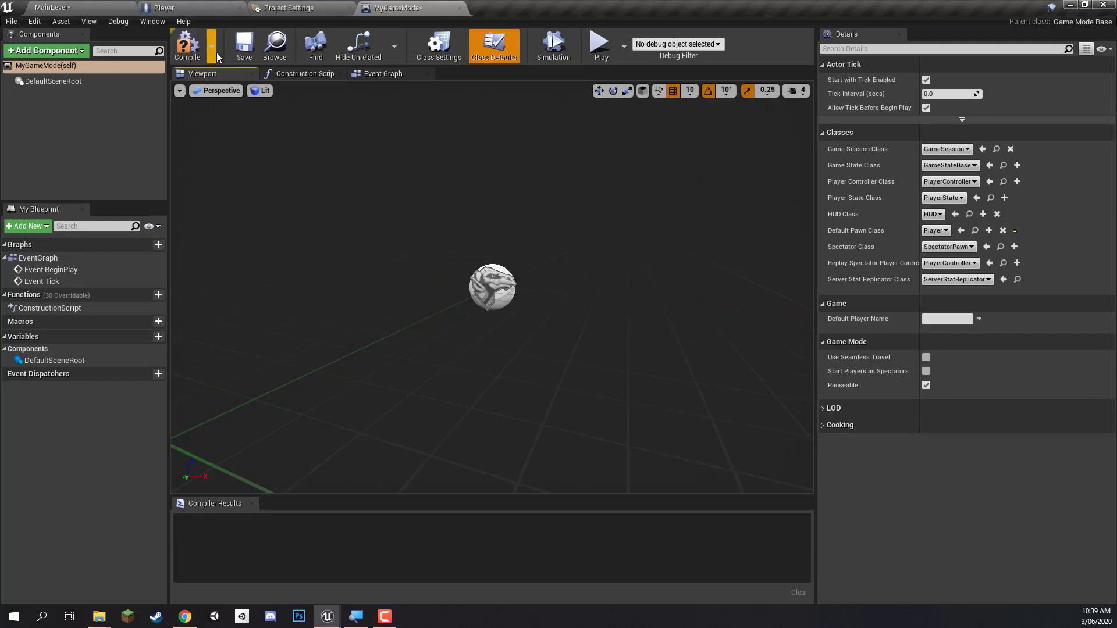
left_click(244, 45)
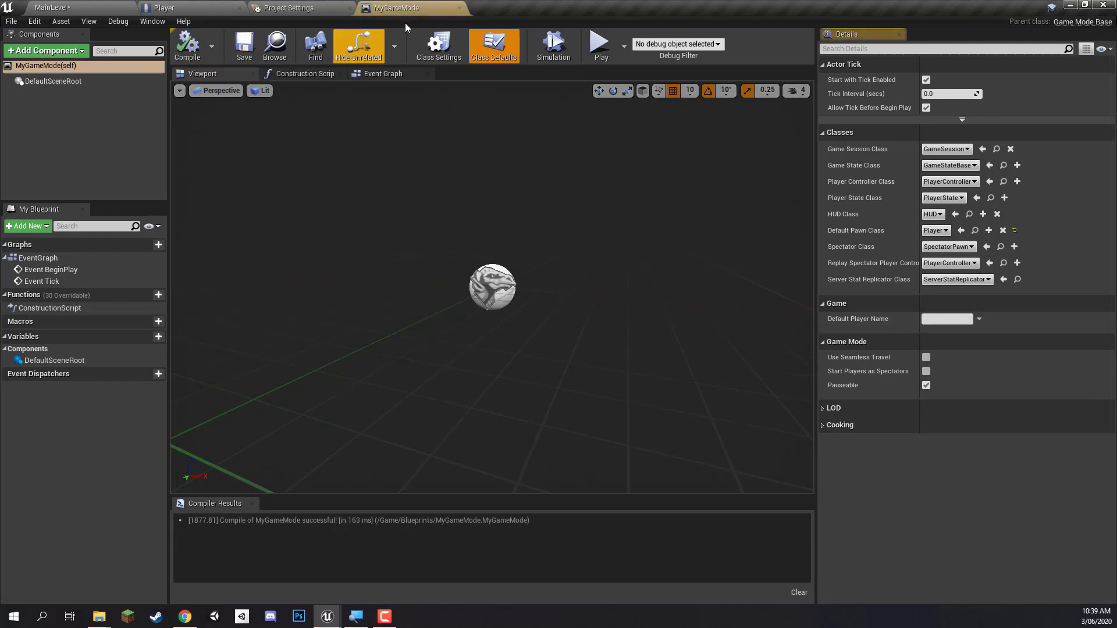
middle_click(385, 9)
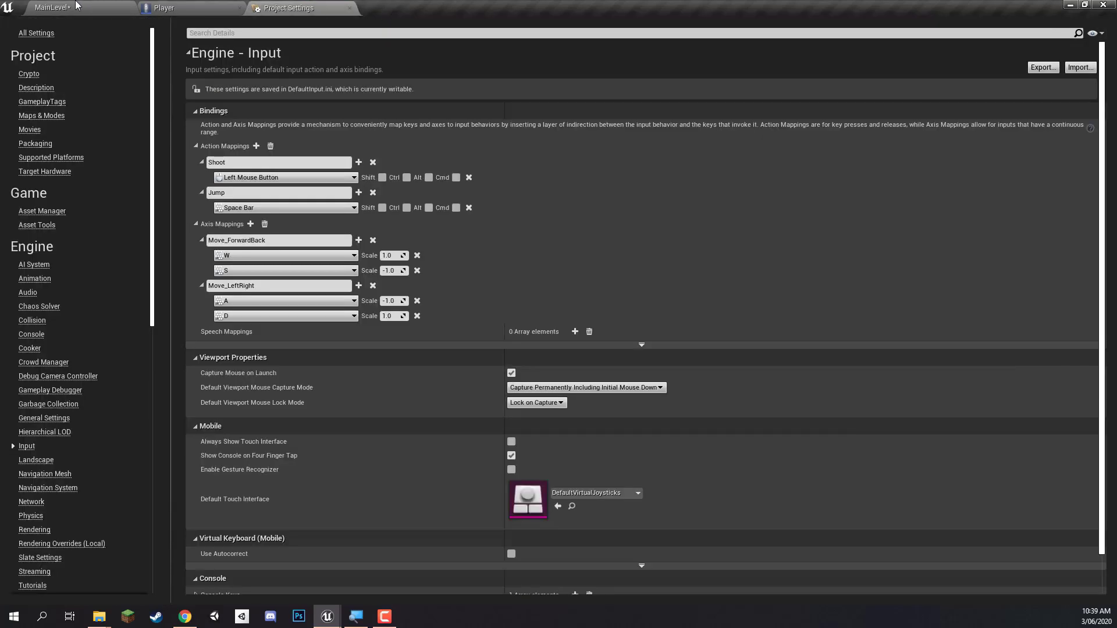
- Set the GameMode Override in MainLevel's world settings to MyGameMode
left_click(75, 6)
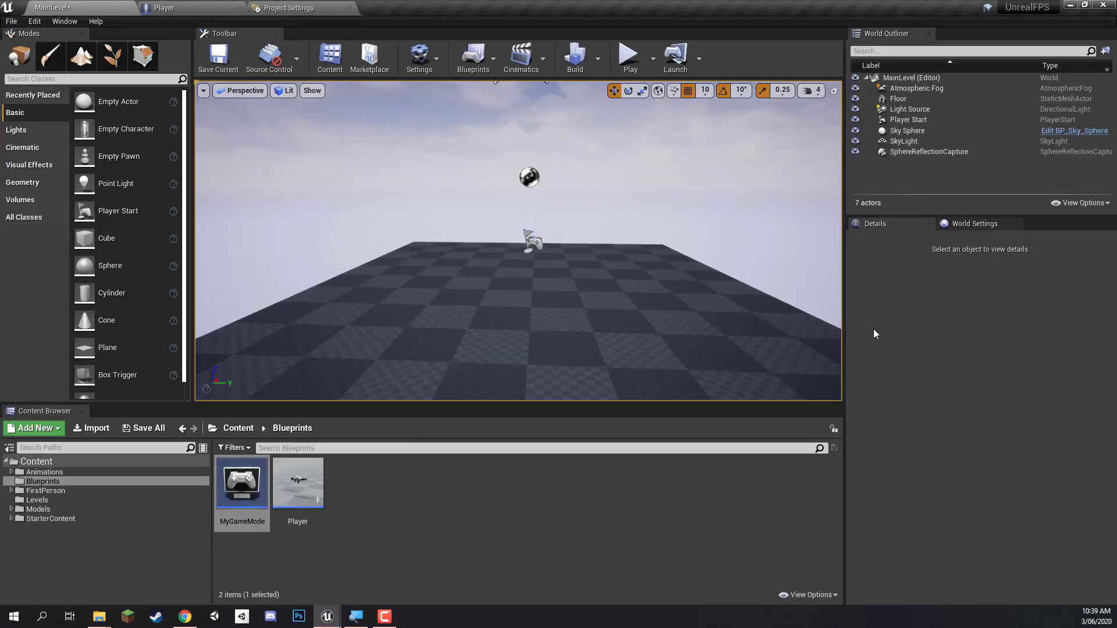
left_click(962, 227)
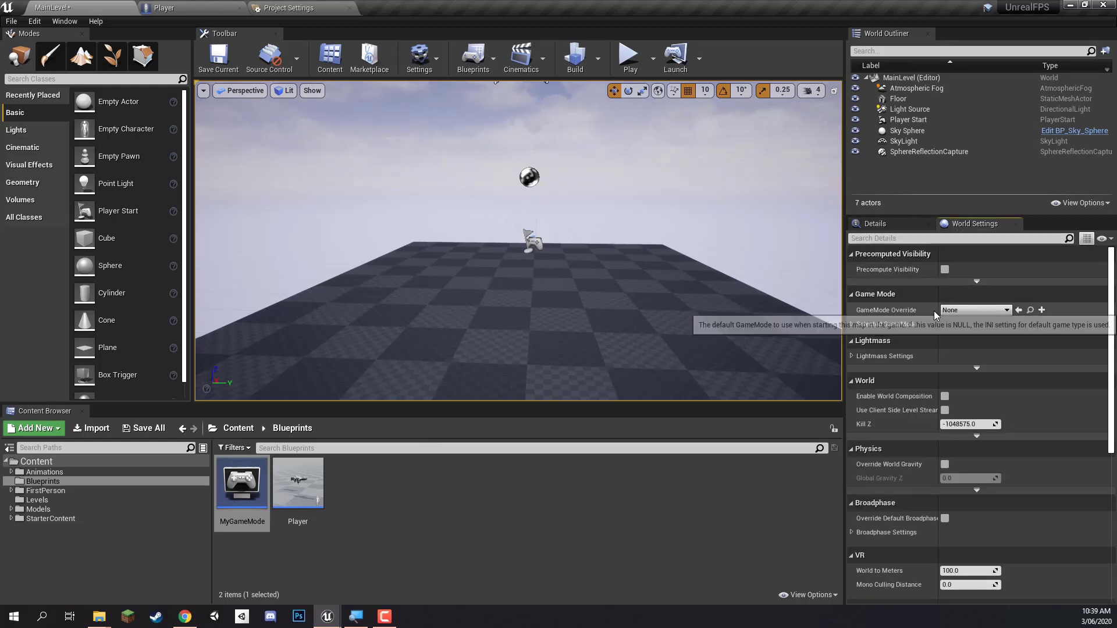
left_click(976, 310)
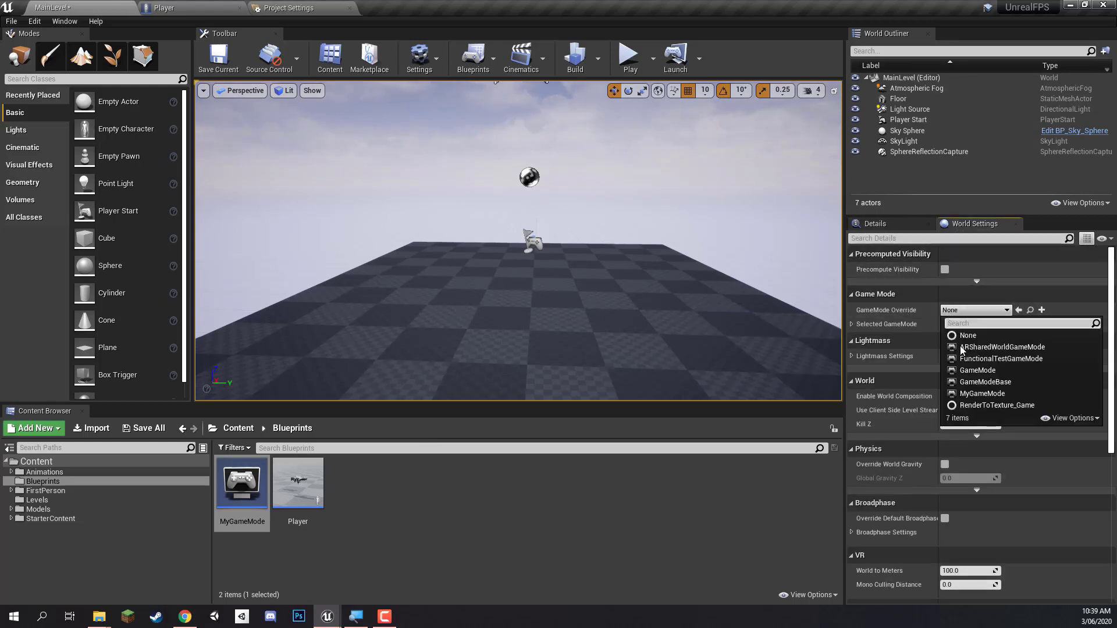
left_click(979, 395)
mouse_move(547, 296)
right_mouse_down()
mouse_move(538, 288)
mouse_move(512, 317)
mouse_move(550, 299)
right_mouse_up()
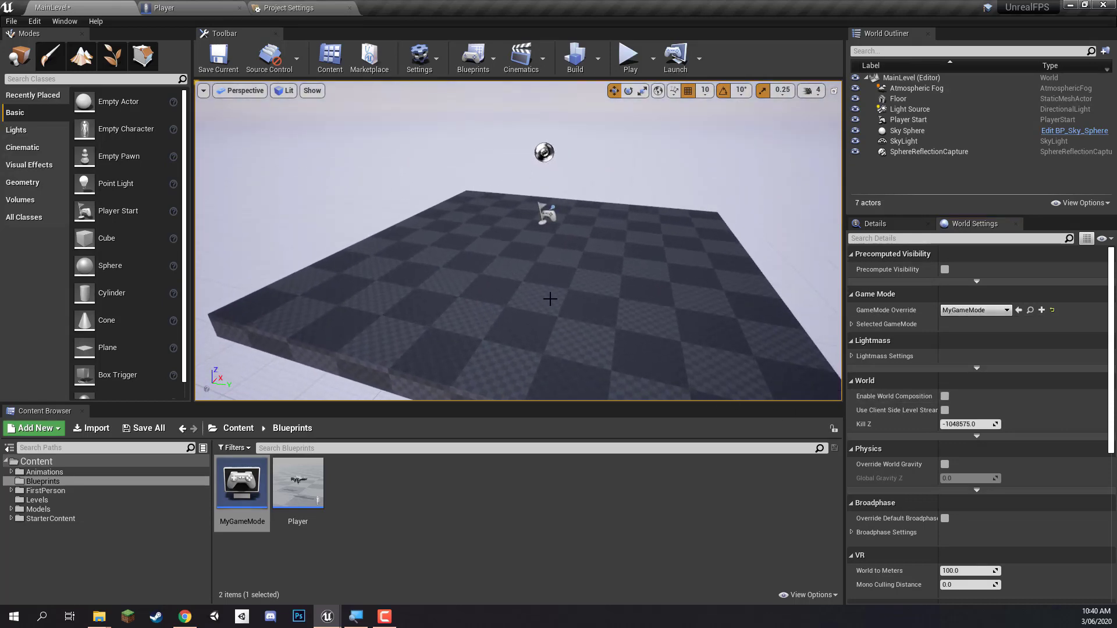
left_click(477, 502)
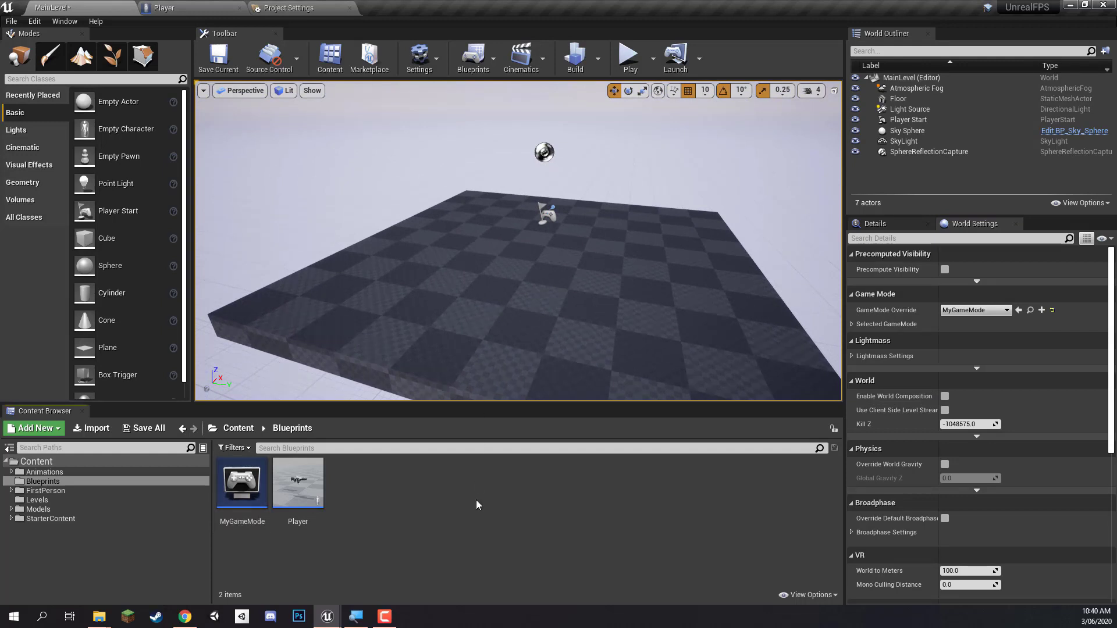
- Save MainLevel and run a short play session to check the Player pawn's first-person view
key("ctrl+s")
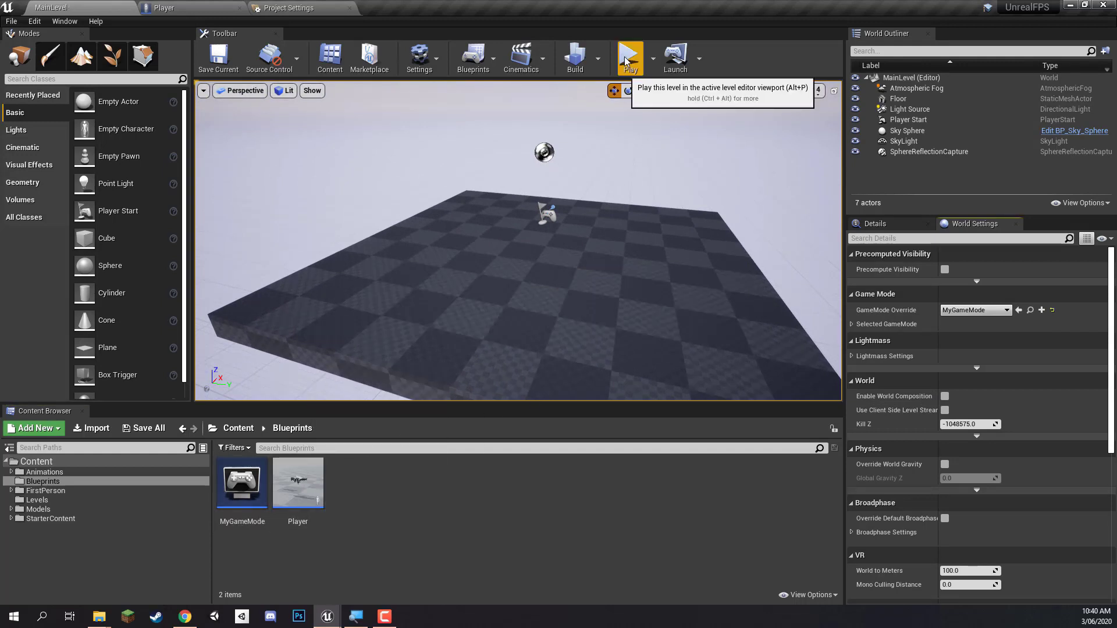
left_click(632, 73)
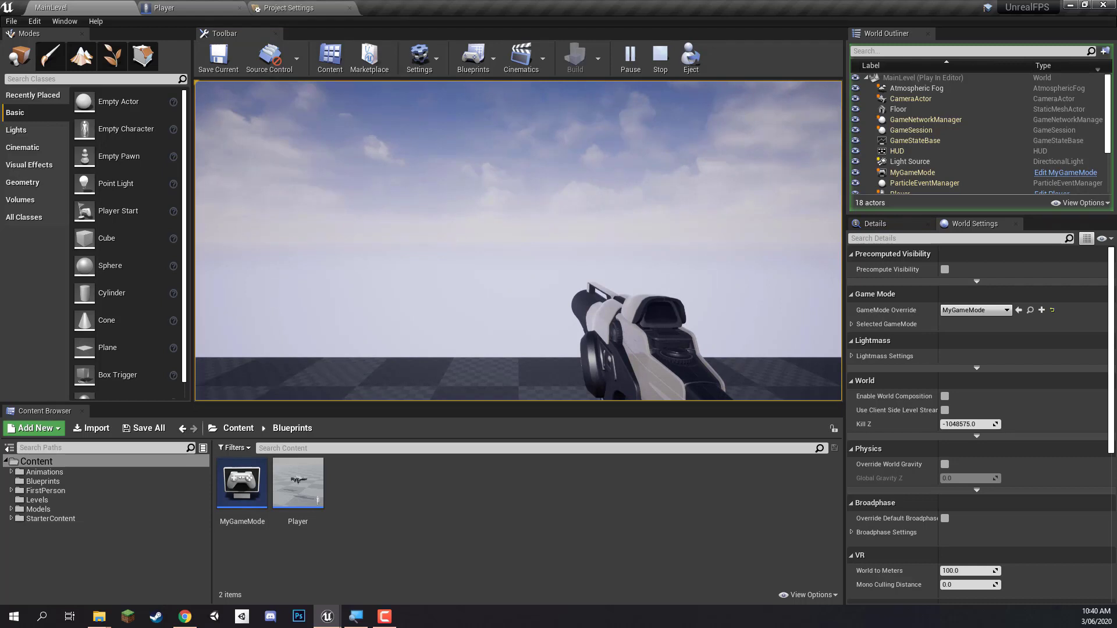
key("Escape")
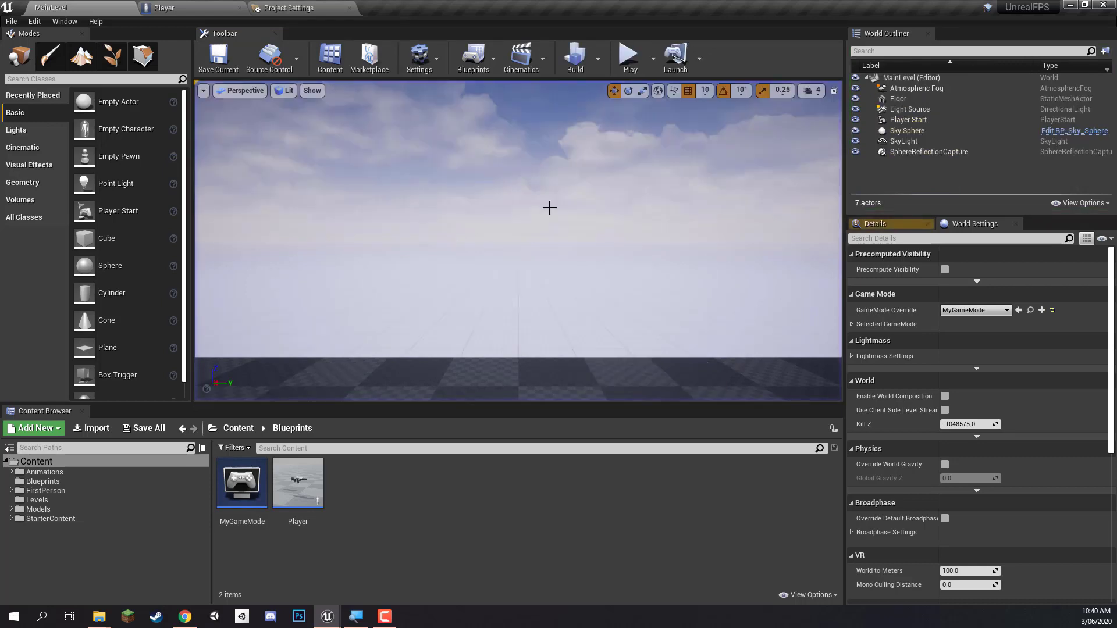
right_click_drag(563, 200, 567, 202)
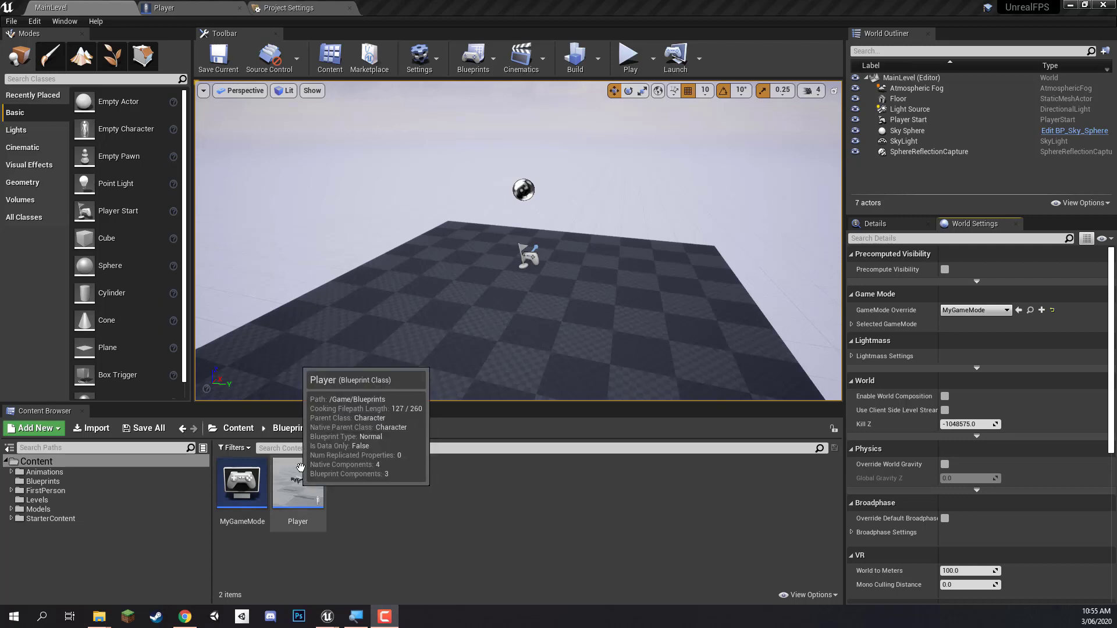
- Delete the BeginPlay, ActorBeginOverlap and Tick event nodes from the Player blueprint's Event Graph
left_click(192, 8)
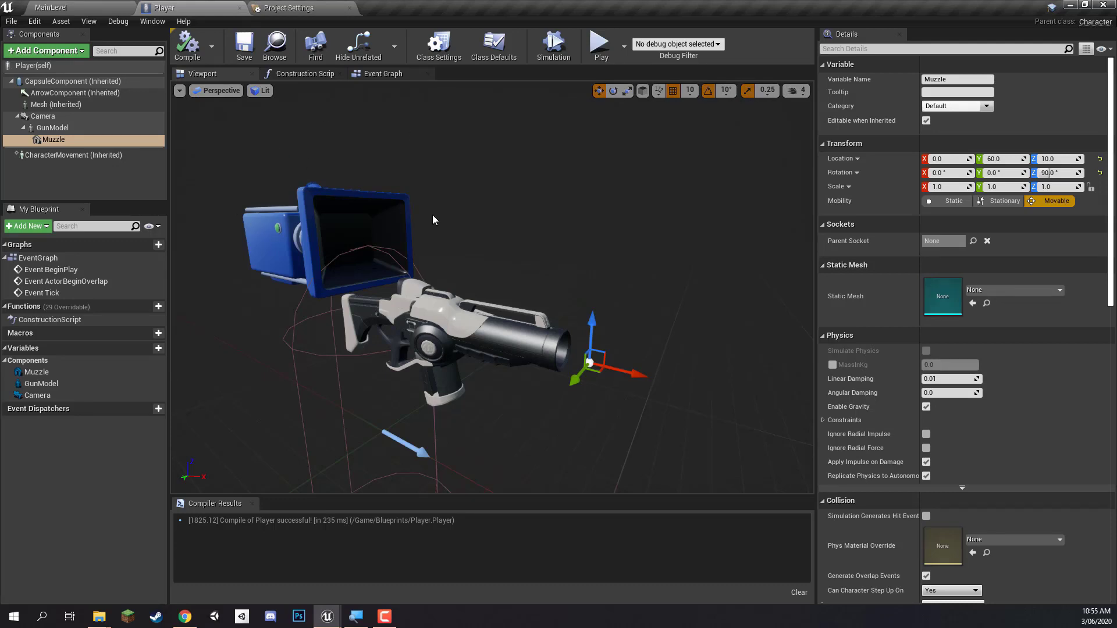
left_click(370, 78)
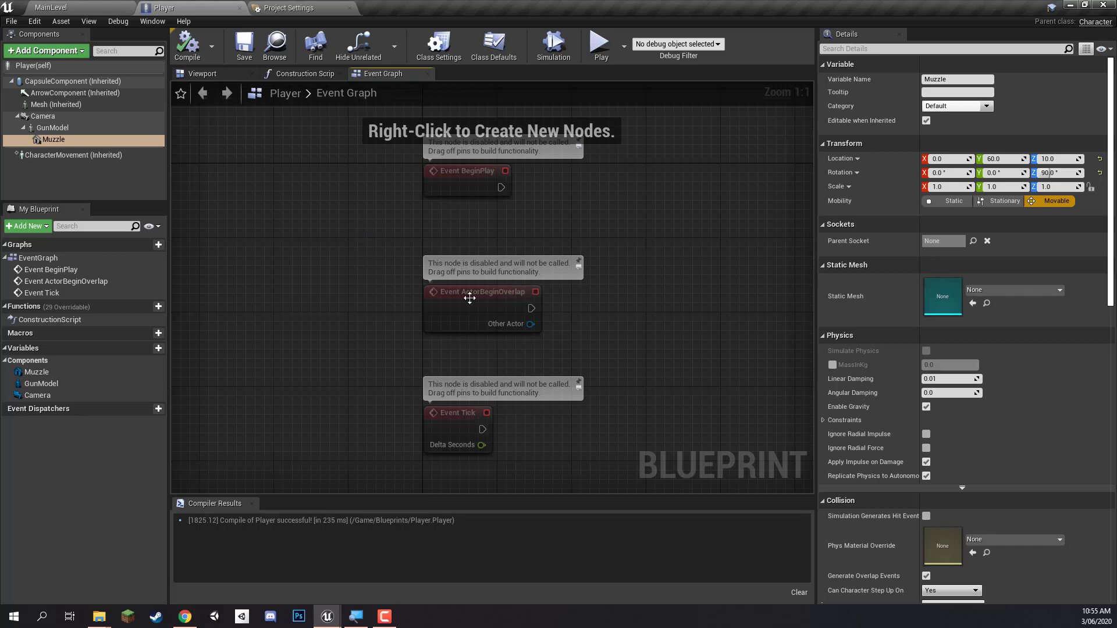
left_click_drag(533, 462, 420, 161)
key("Delete")
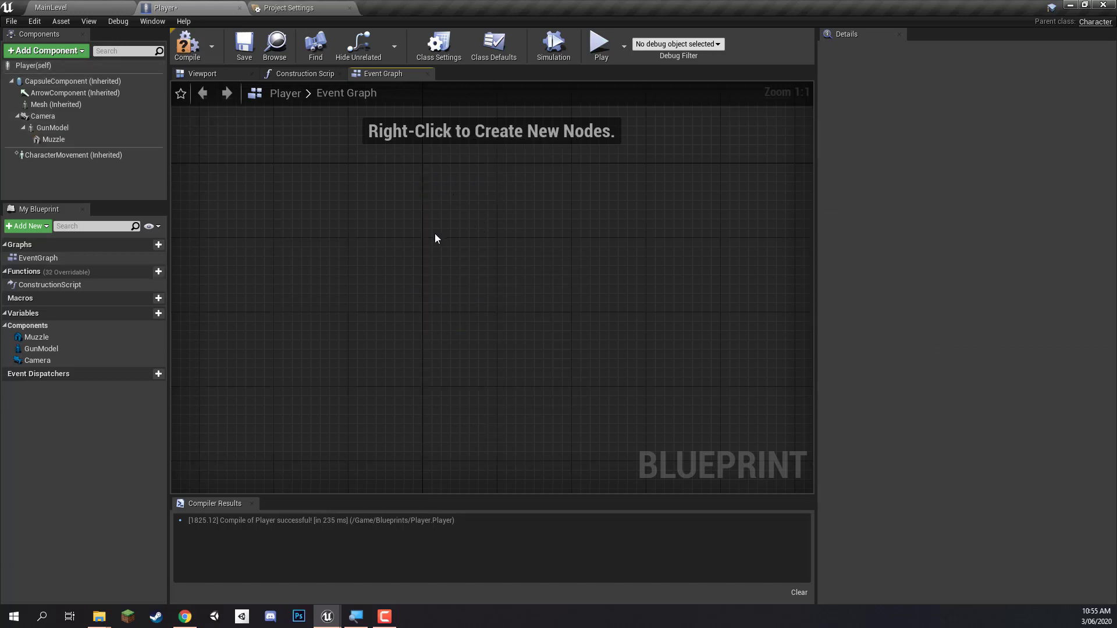
right_click_drag(438, 225, 373, 260)
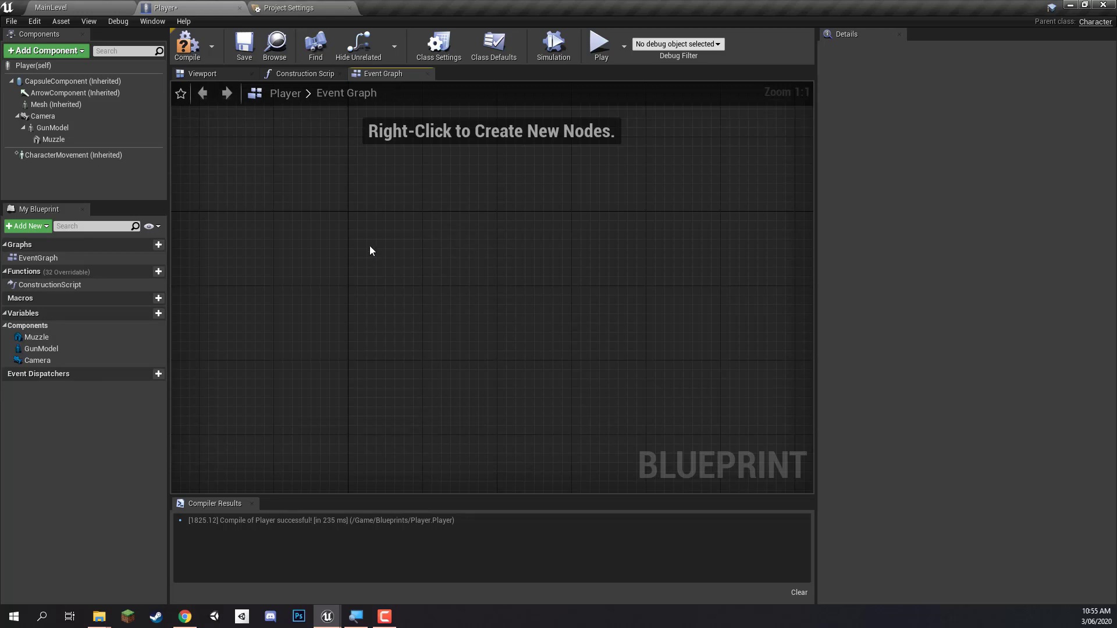
- Check the input mappings in Project Settings and add a Move_ForwardBack axis event to the Player's Event Graph
left_click(293, 8)
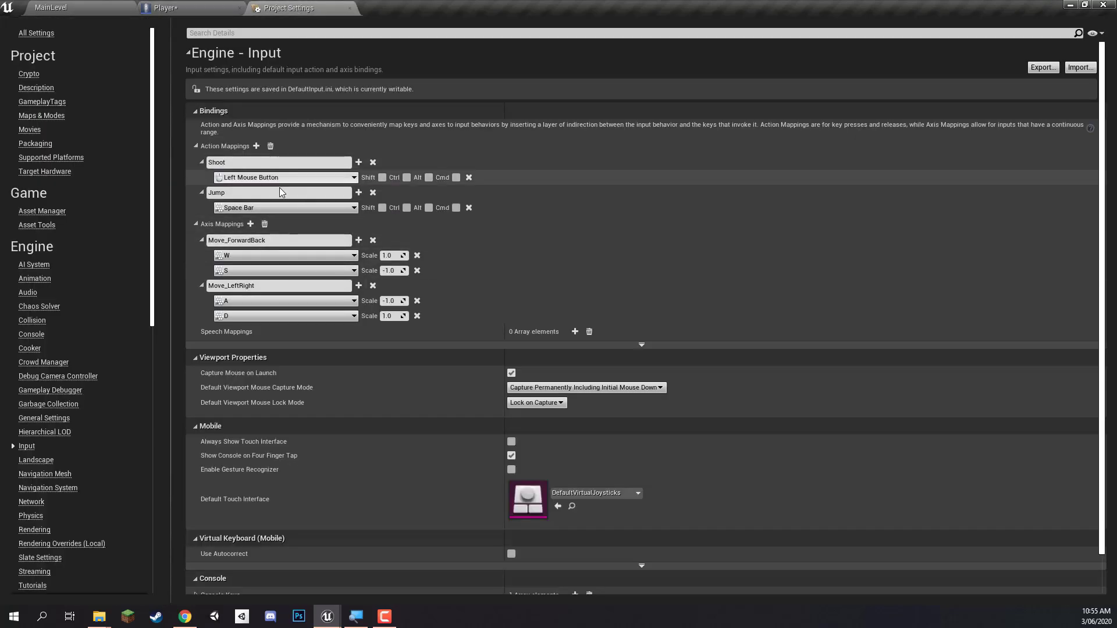
left_click(190, 10)
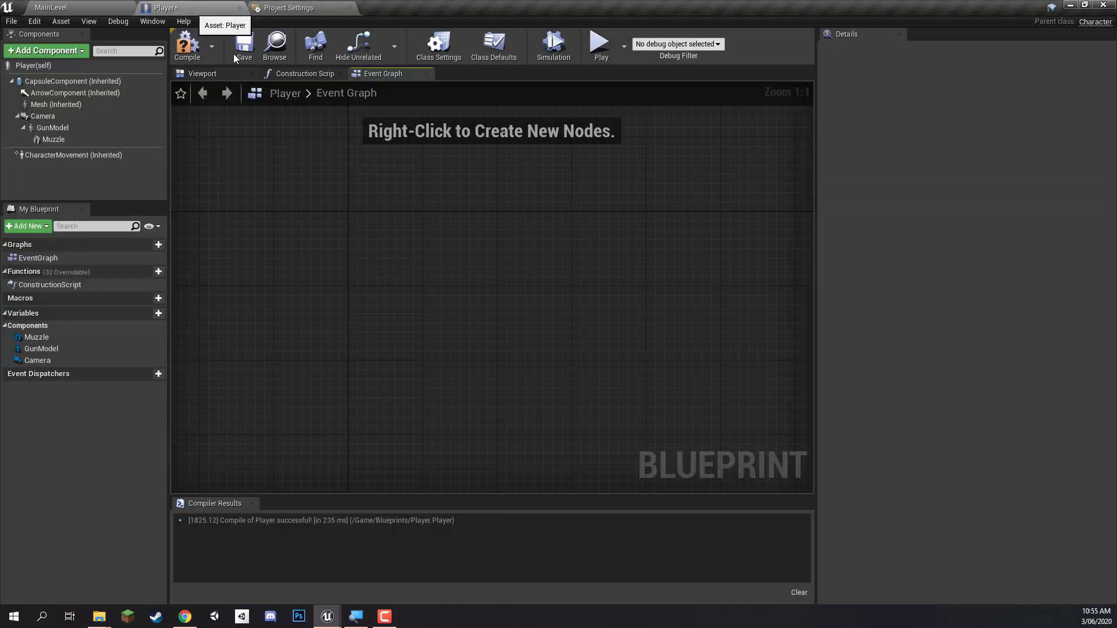
right_click(370, 243)
type("move_for")
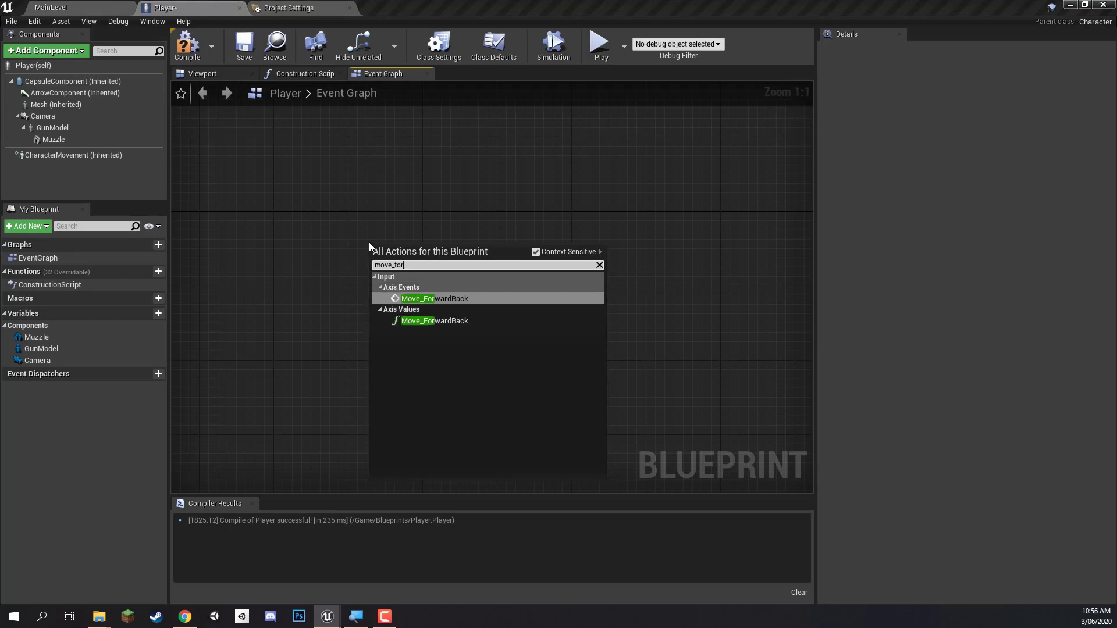
key("Return")
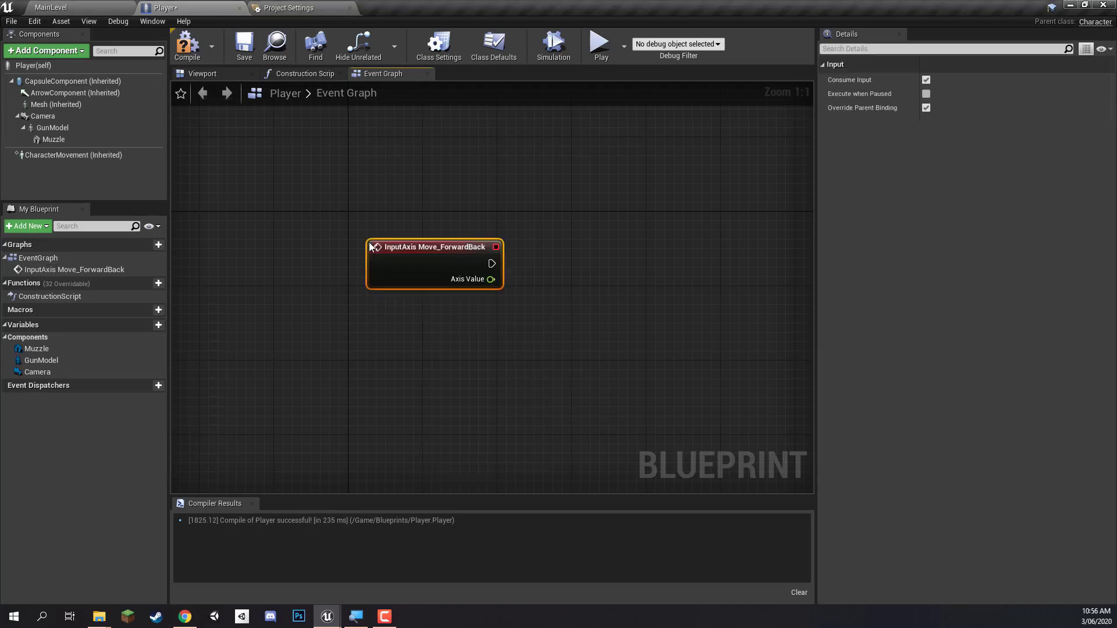
left_click_drag(378, 237, 369, 222)
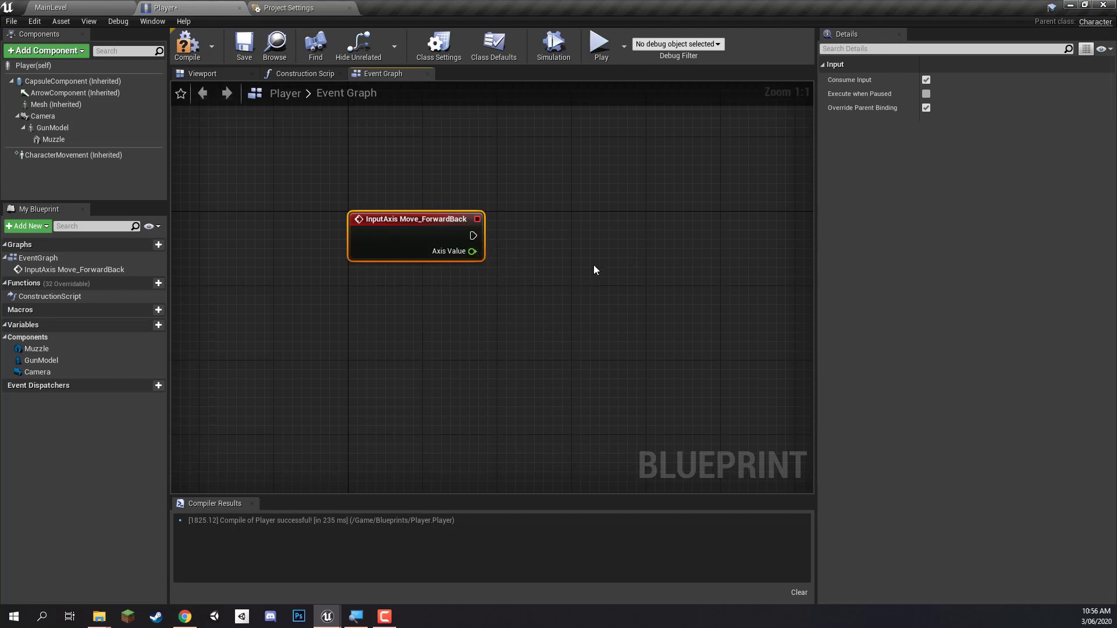
- Add an Add Movement Input node executed by the Move_ForwardBack event and align it beside the event
right_click_drag(594, 264, 505, 230)
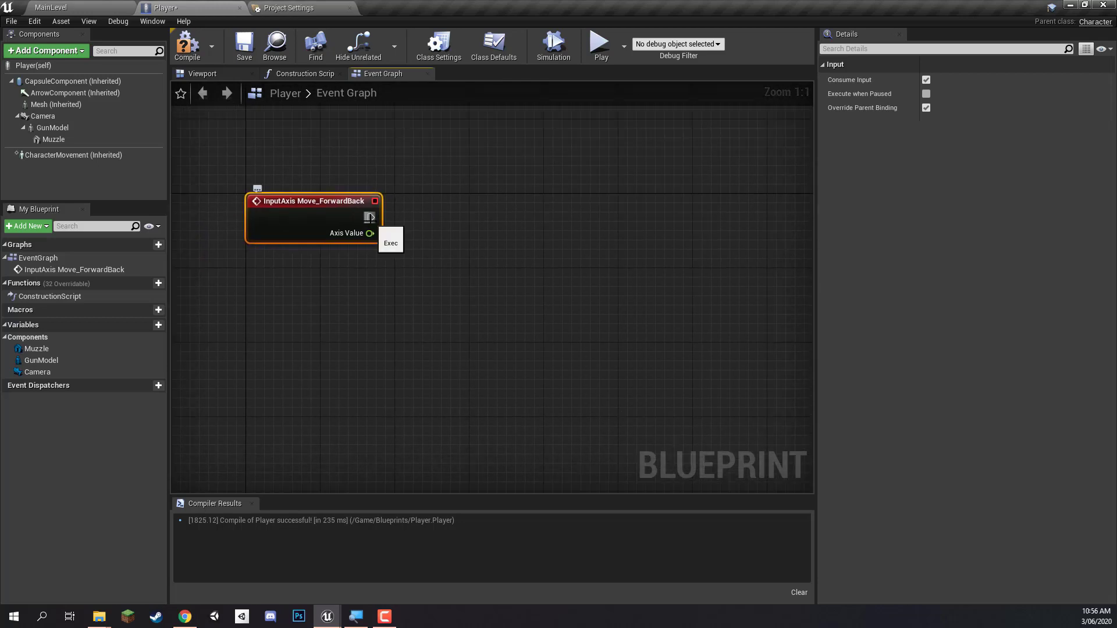
left_click_drag(371, 217, 509, 220)
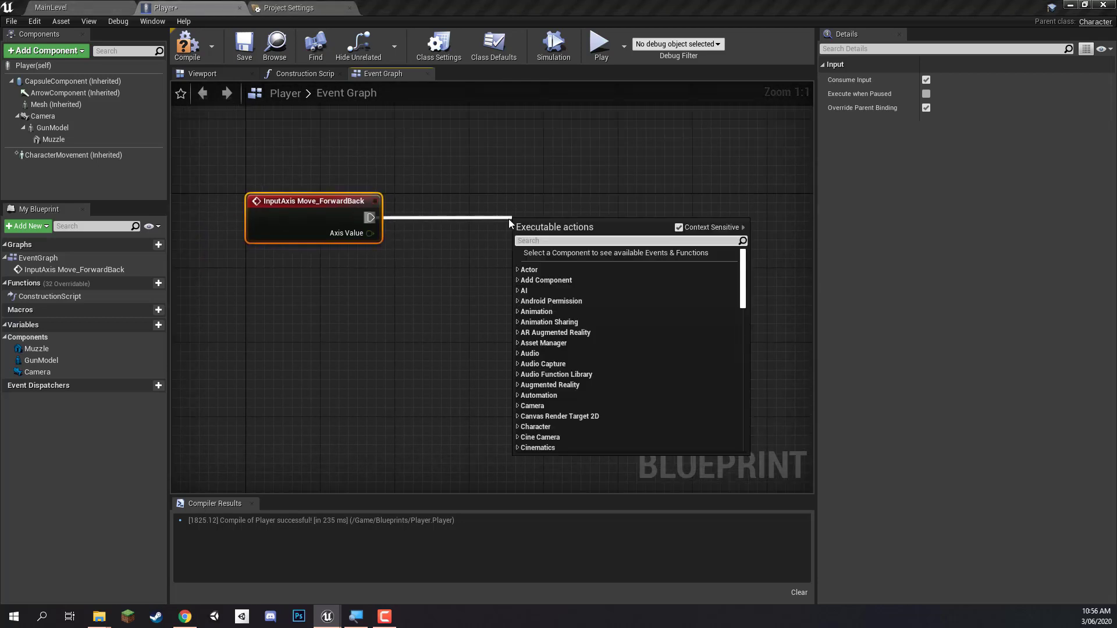
type("addmovwe")
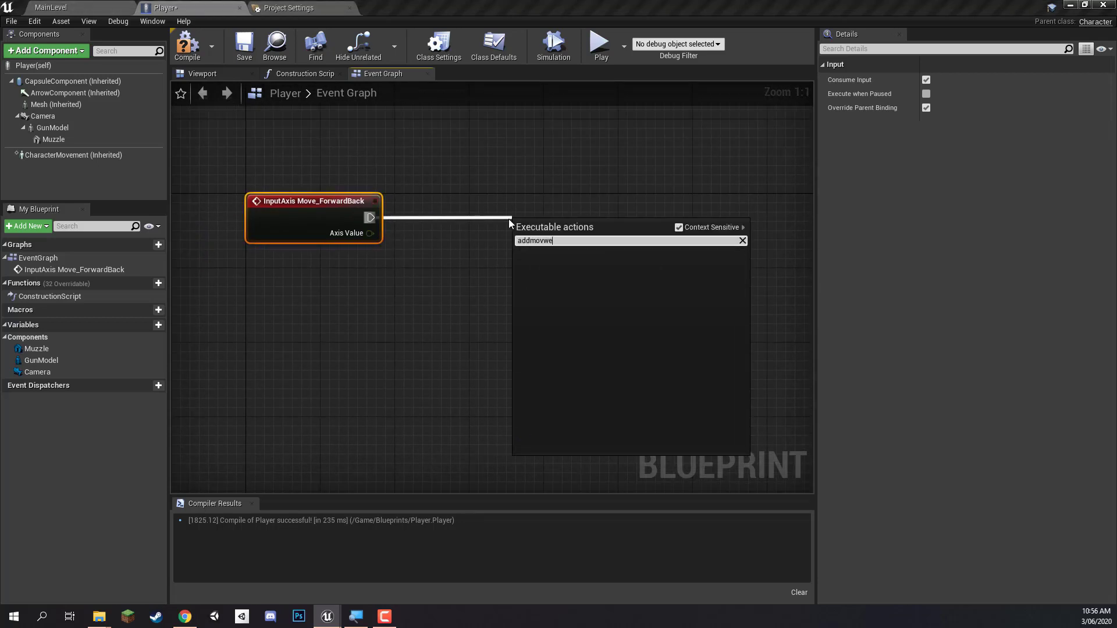
key("BackSpace")
key("BackSpace")
type("e")
key("Return")
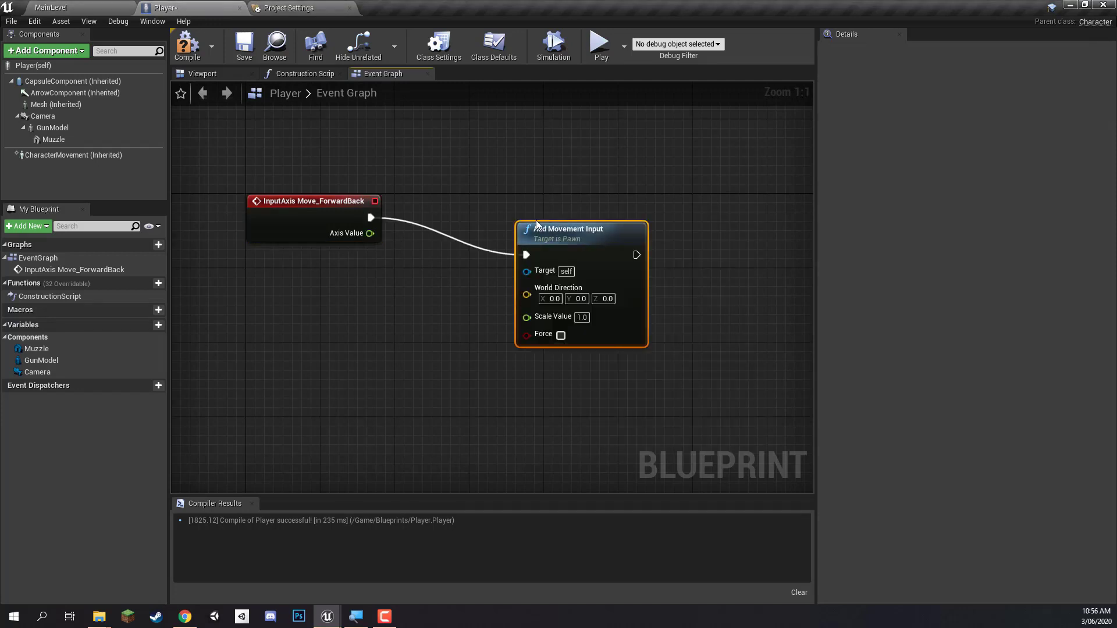
left_click_drag(535, 220, 494, 207)
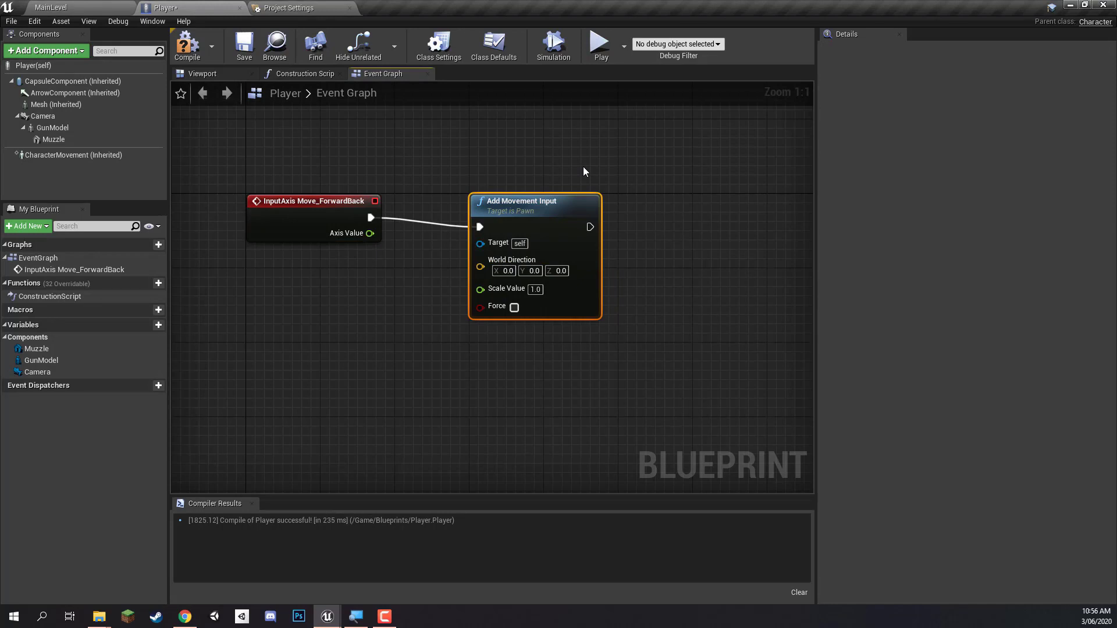
- Connect Axis Value to Scale Value and feed World Direction from a Get Actor Forward Vector node placed below the event
left_click_drag(370, 234, 337, 299)
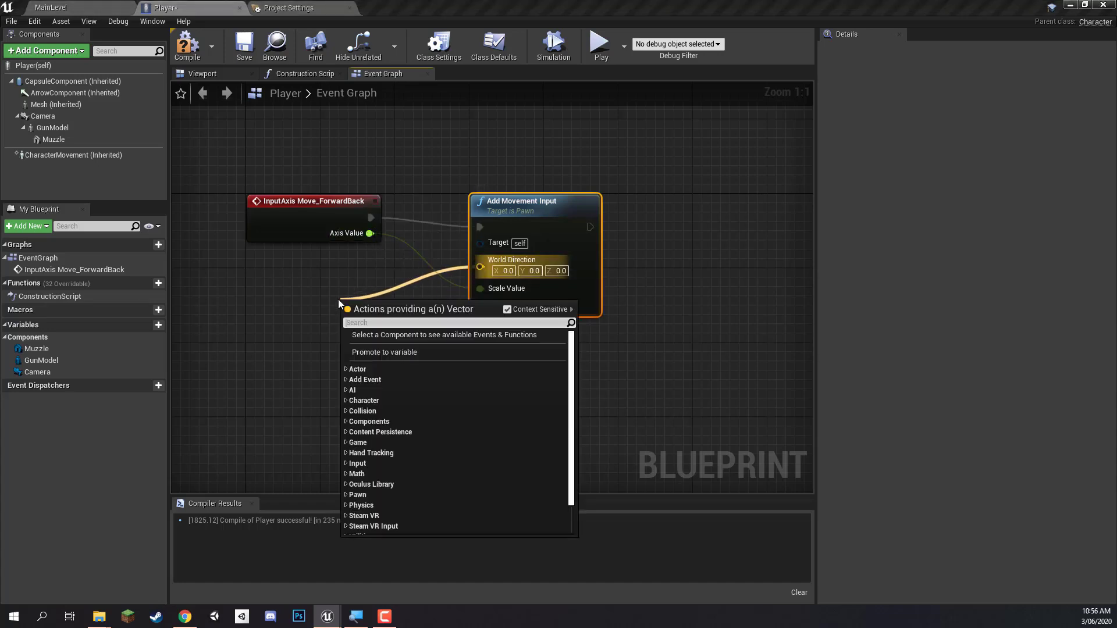
type("get actor for")
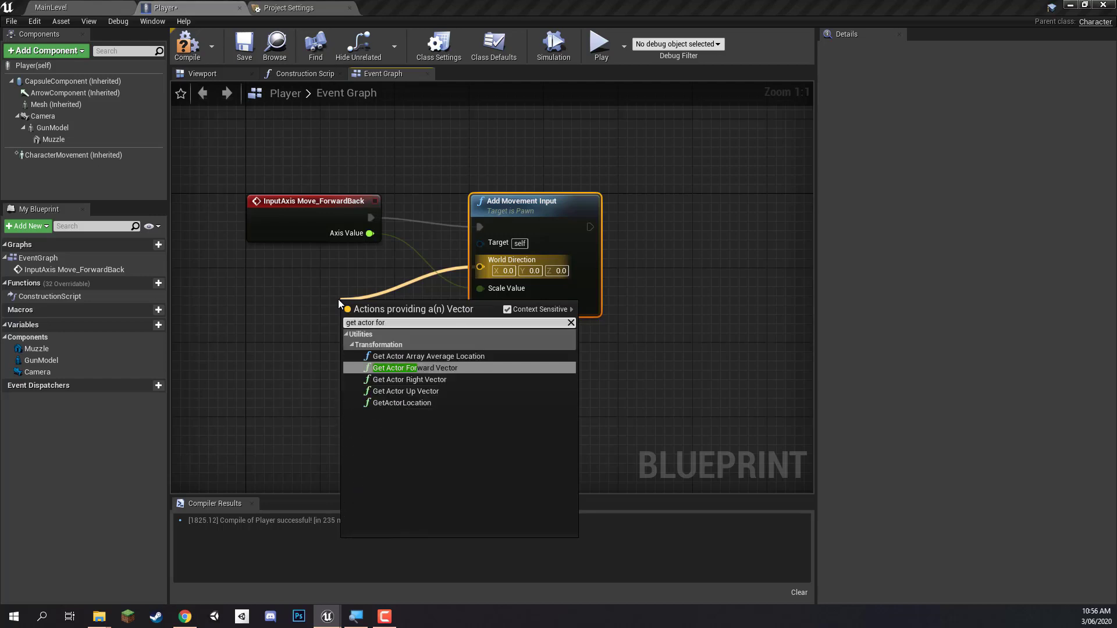
key("Return")
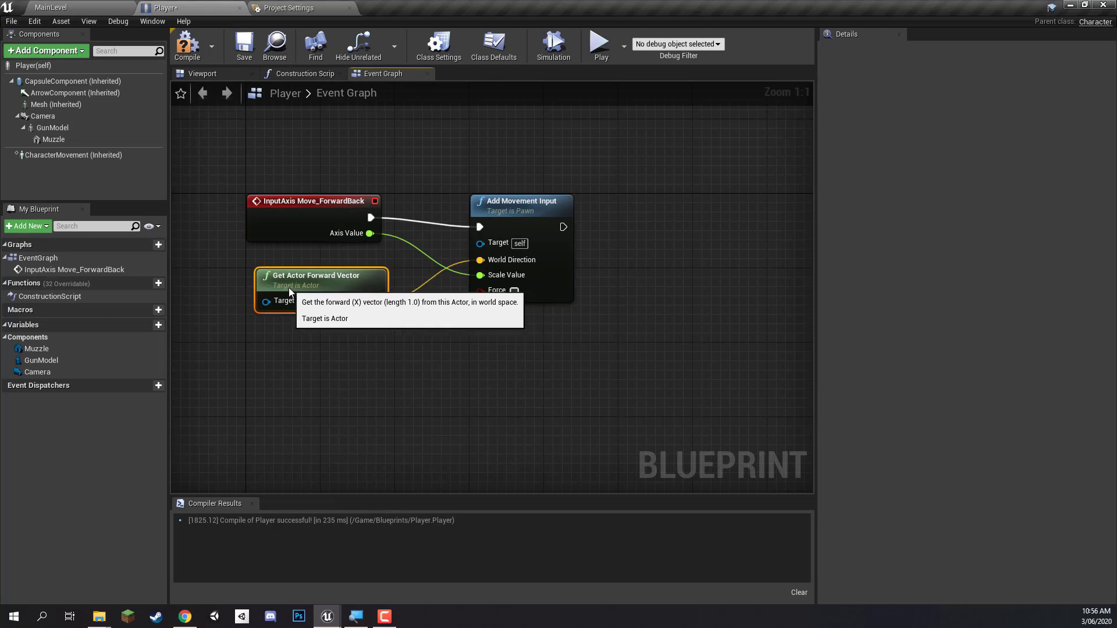
left_click_drag(285, 287, 272, 289)
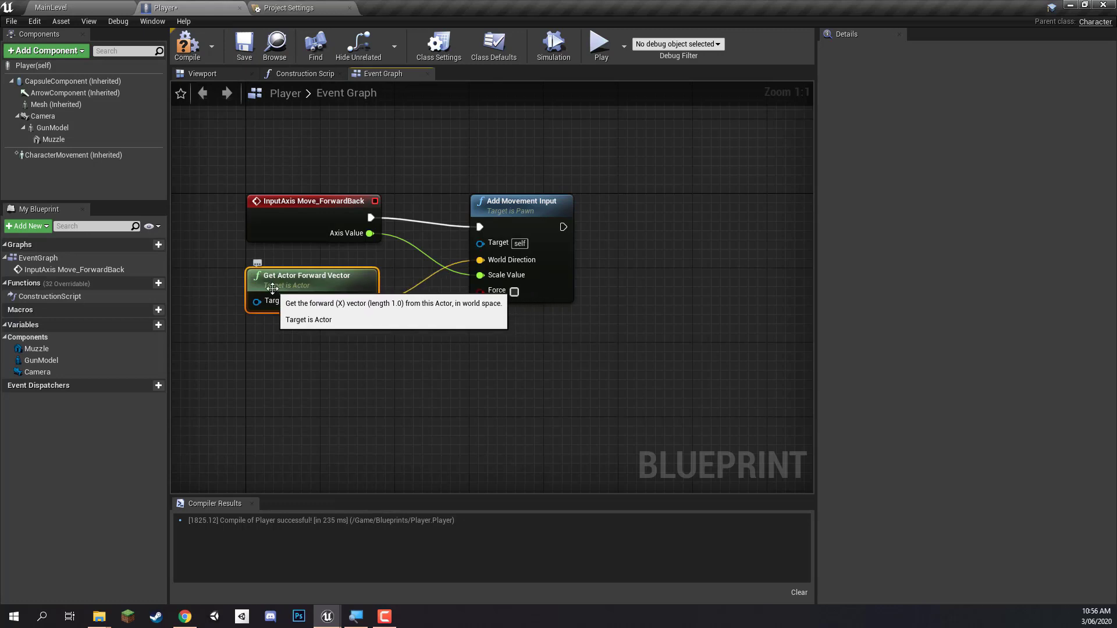
left_click(407, 361)
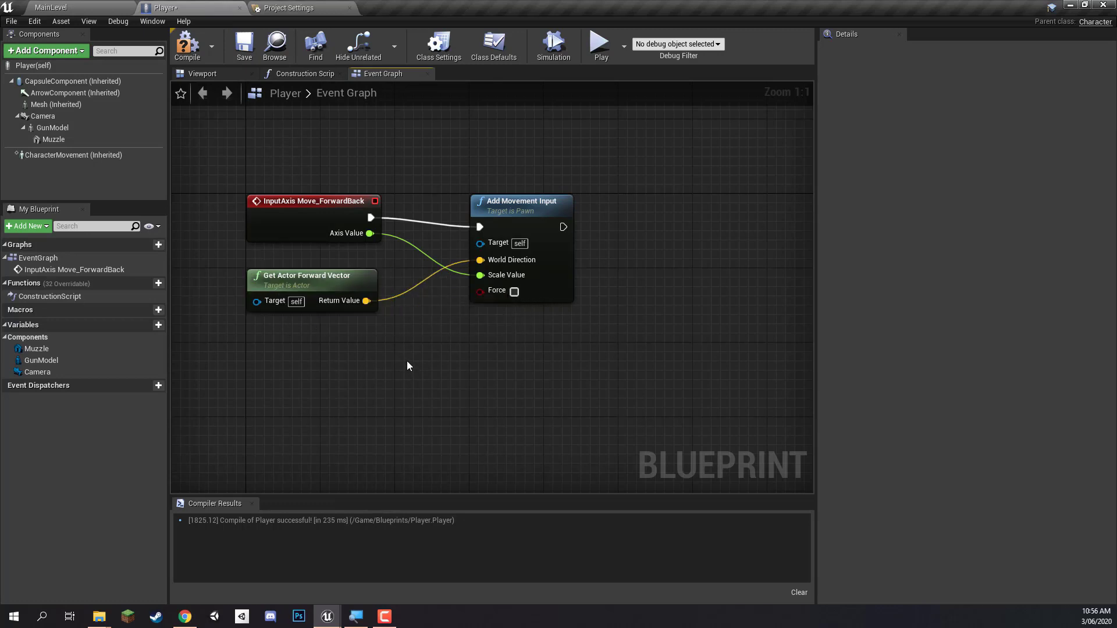
left_click(332, 283)
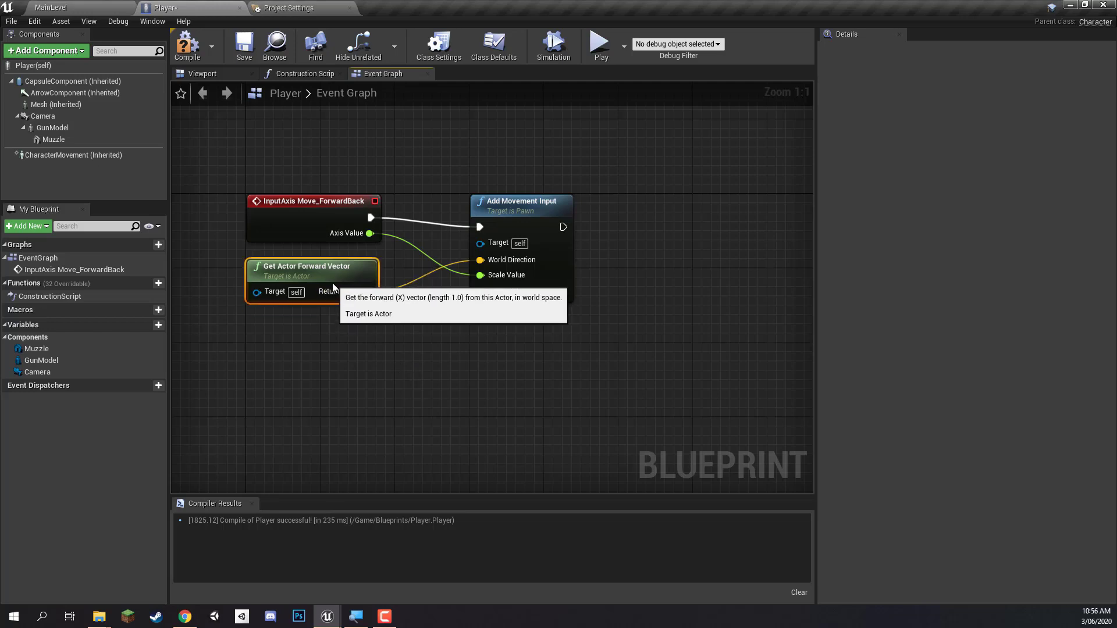
right_click_drag(494, 289, 568, 325)
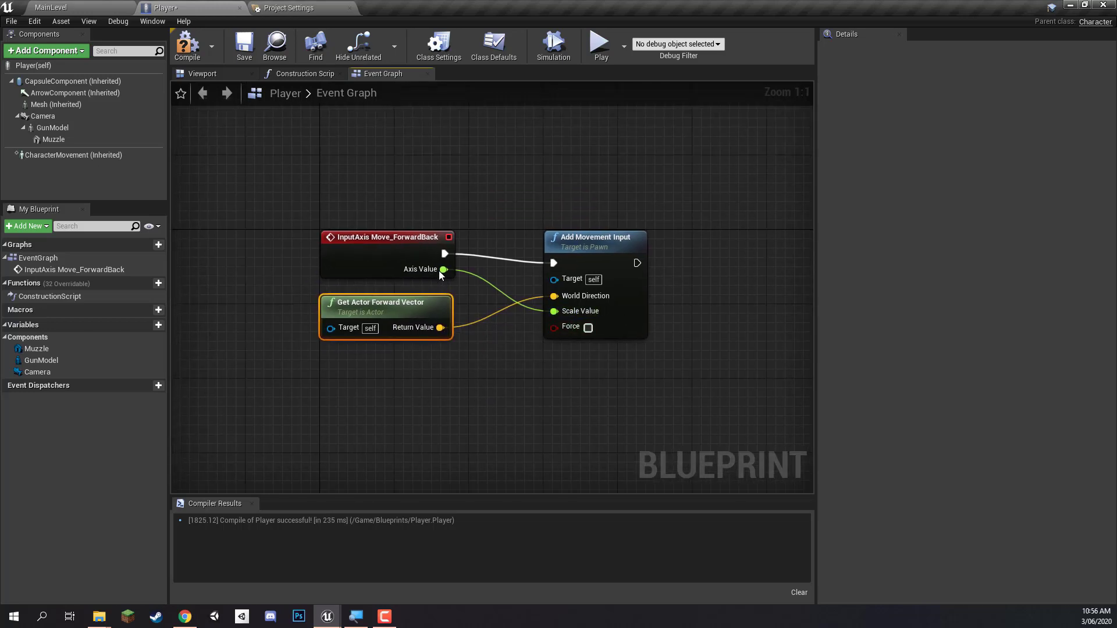
- Compile and save the Player blueprint, and test the forward and backward movement in a play session
left_click(188, 44)
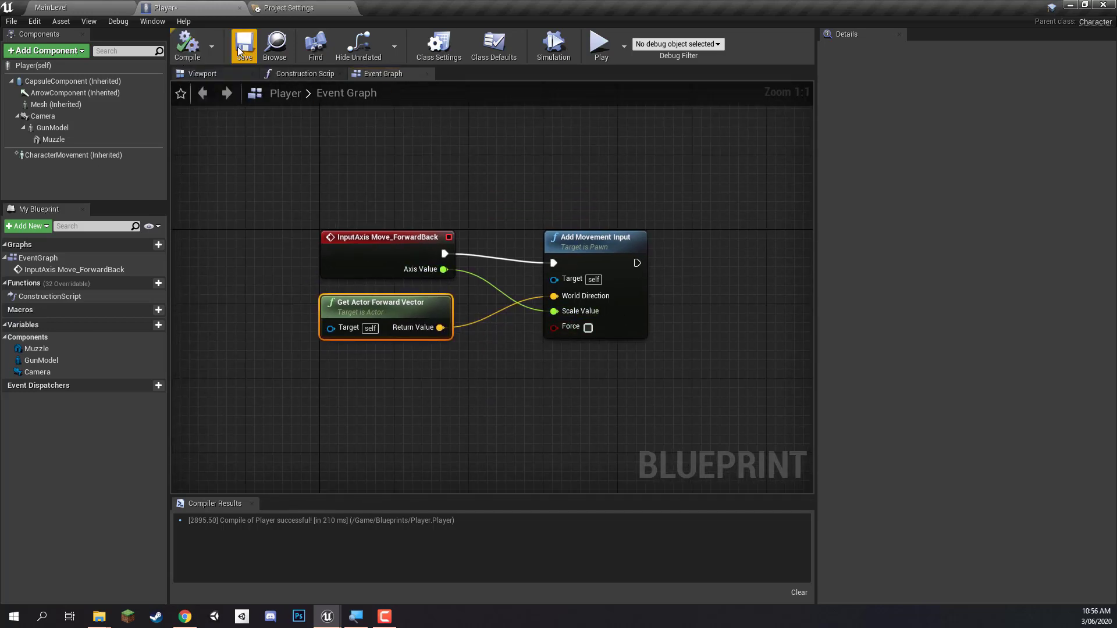
left_click(245, 44)
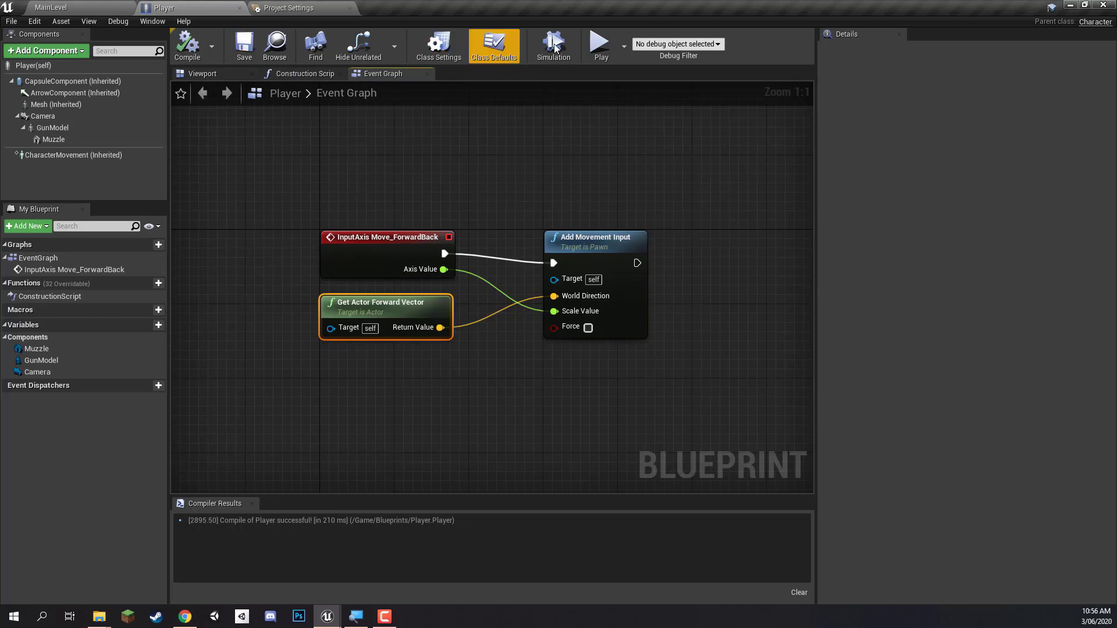
left_click(599, 47)
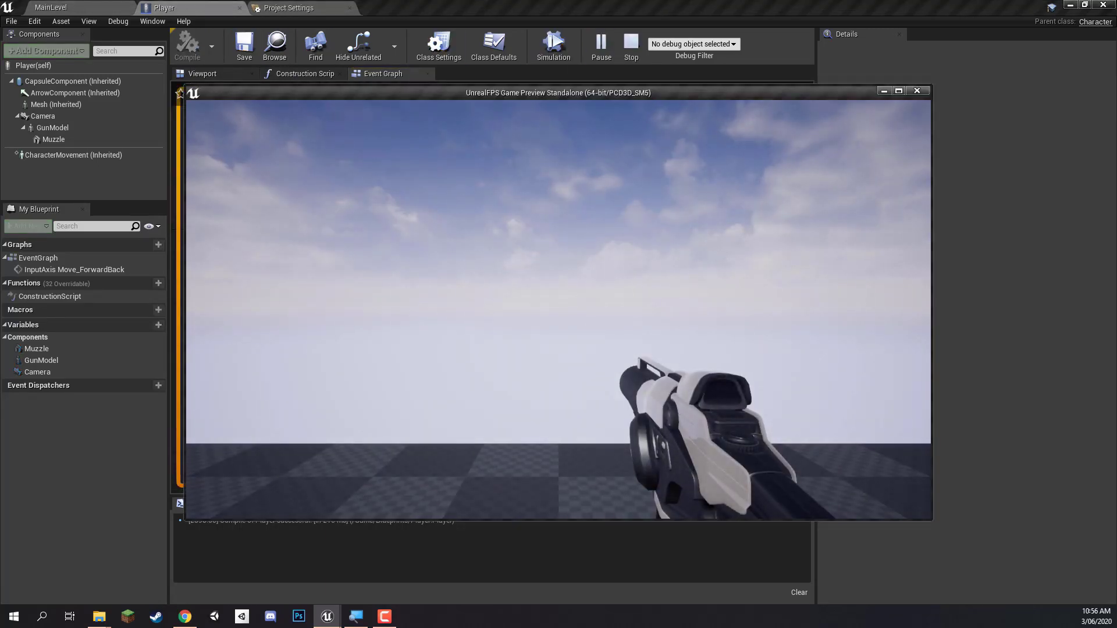
key("s")
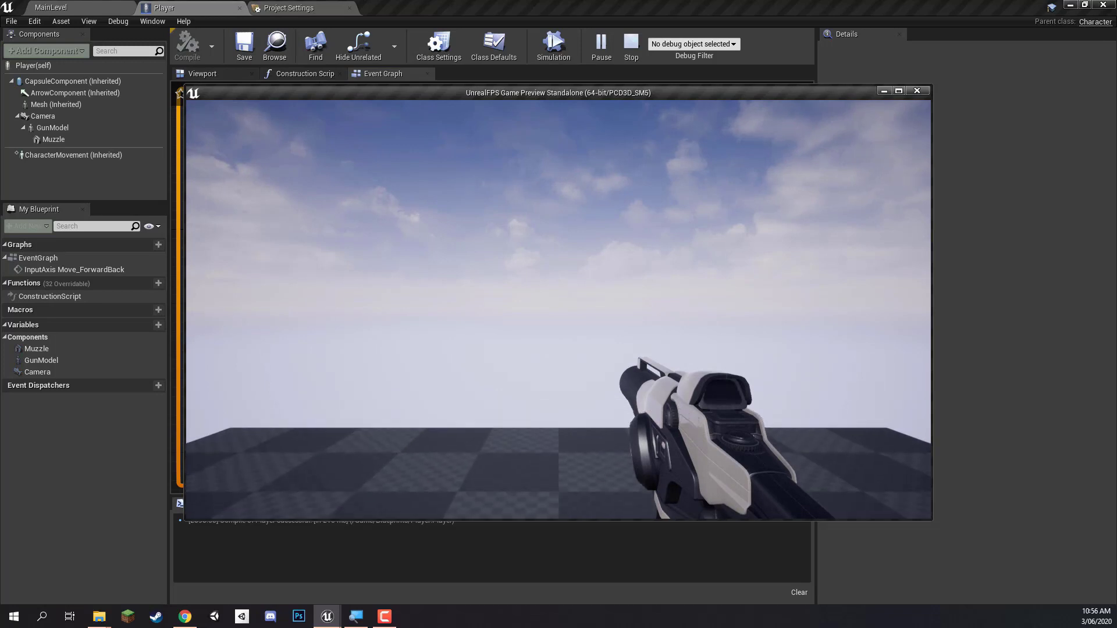
key("s")
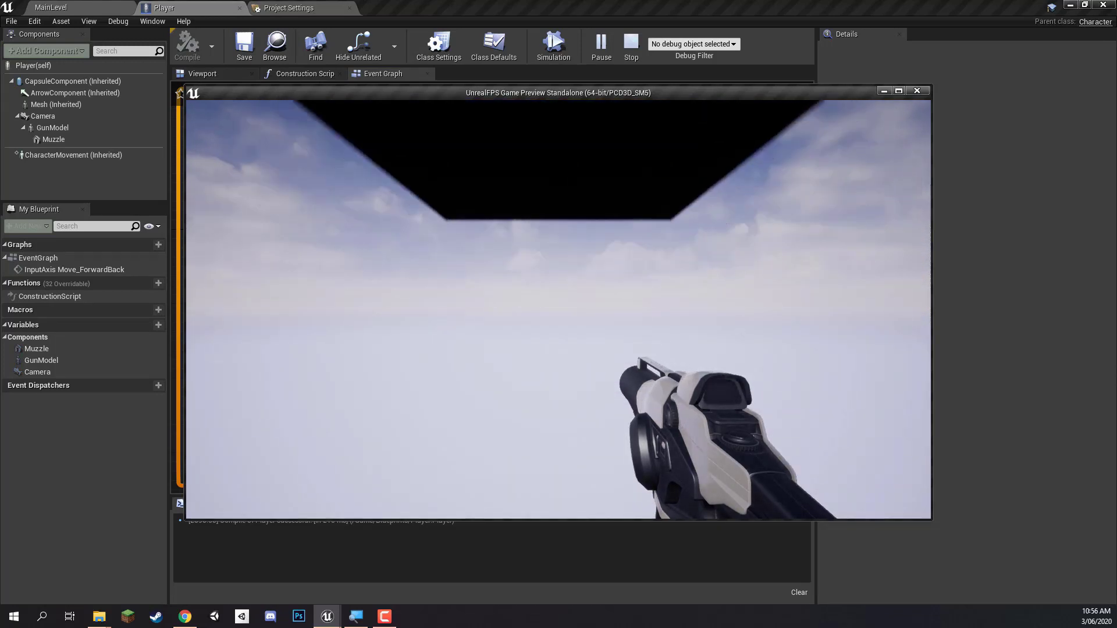
key("Escape")
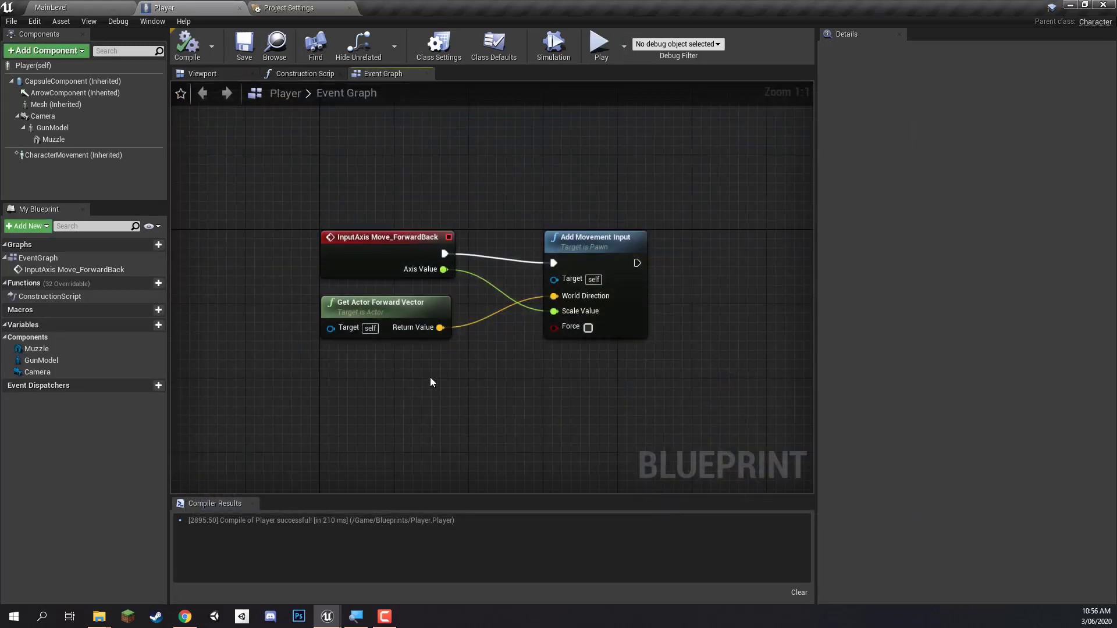
- Move the Add Movement Input node closer to the Move_ForwardBack event
left_click_drag(576, 262, 548, 261)
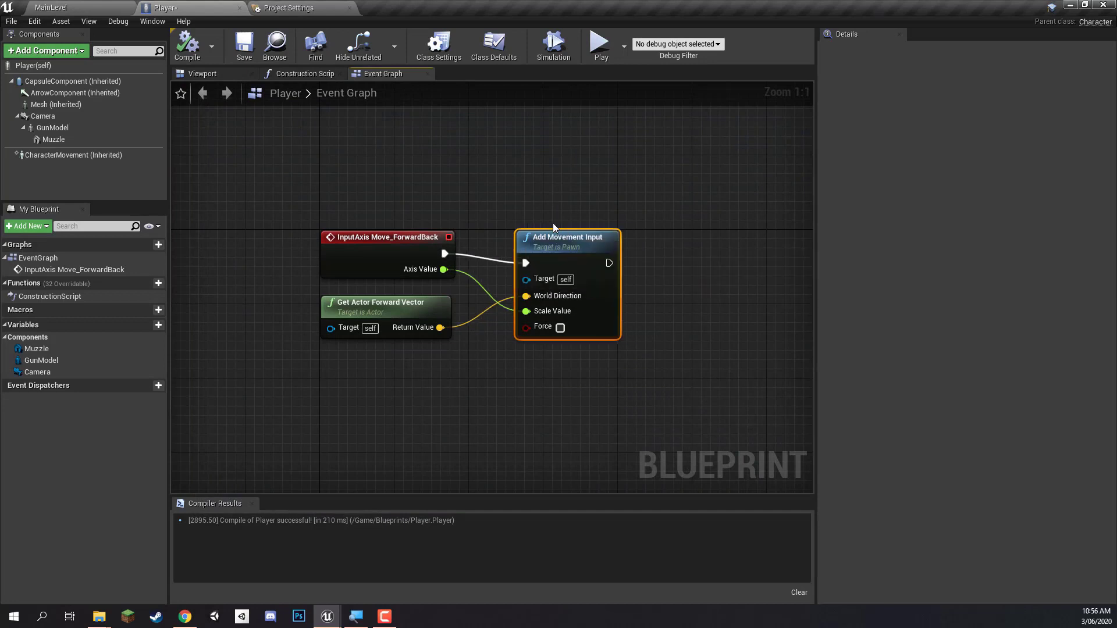
right_click_drag(424, 205, 433, 135)
left_click(425, 380)
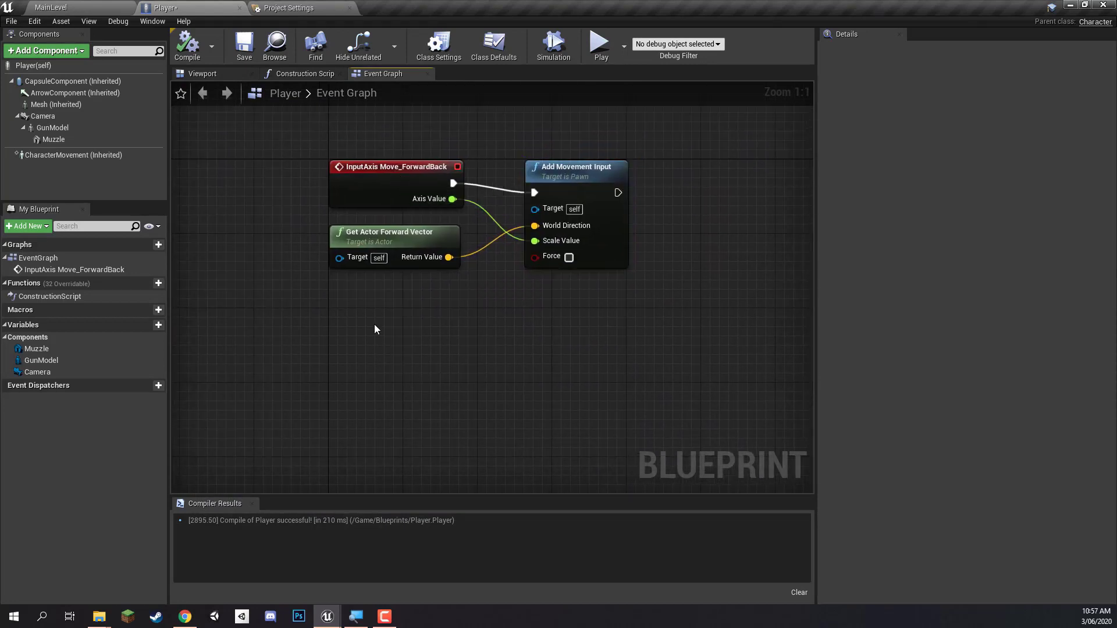
- Add a Move_LeftRight axis event below the forward/back nodes and an Add Movement Input node executed by it
right_click(358, 330)
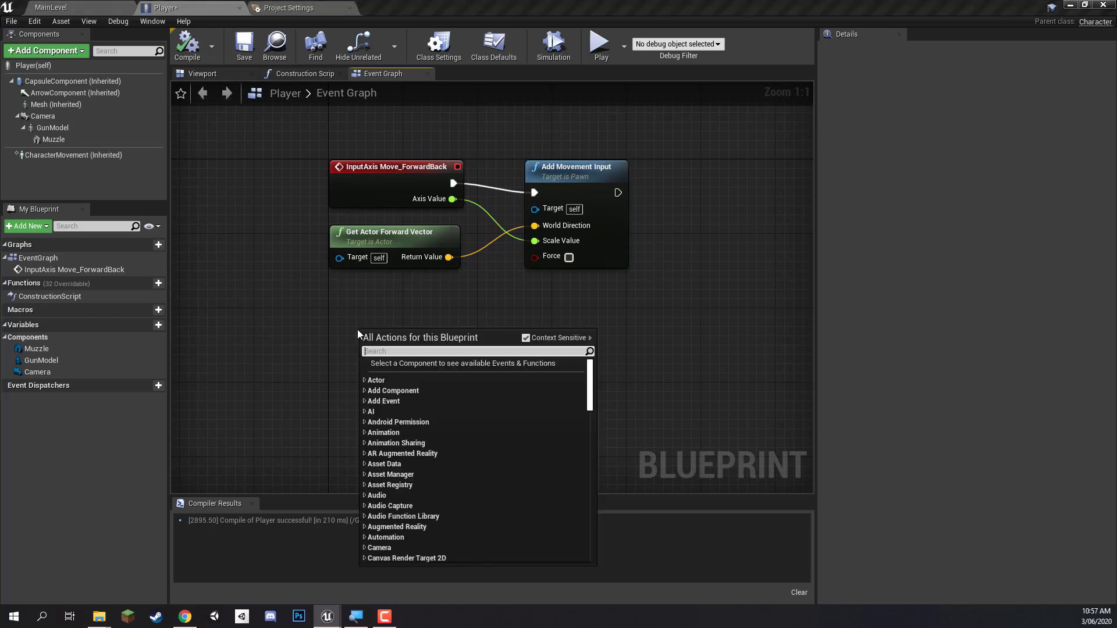
type("move_left")
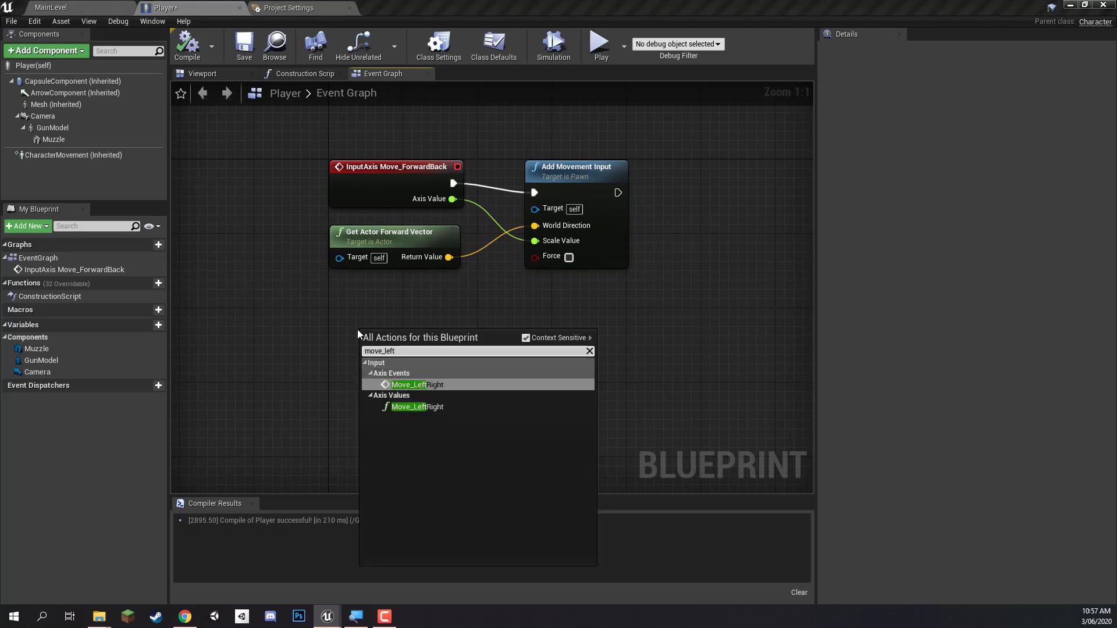
key("Return")
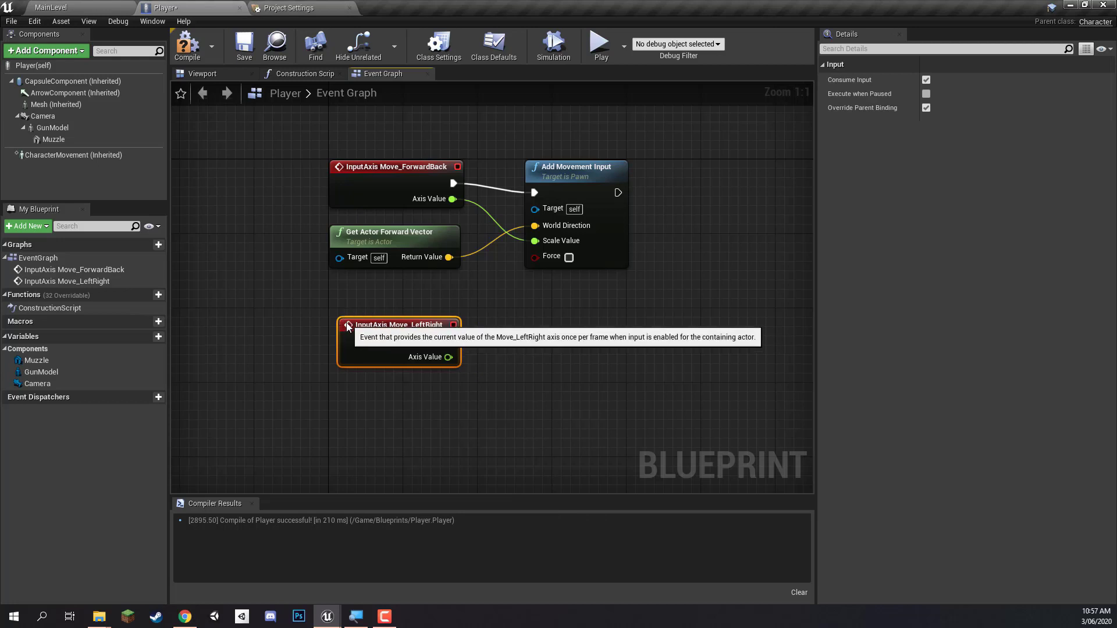
left_click_drag(439, 332, 551, 314)
type("addmoveme")
key("Return")
- Connect the Move_LeftRight Axis Value to Scale Value and feed World Direction from a Get Actor Right Vector node placed below the event
left_click_drag(439, 348, 435, 400)
type("get actor right")
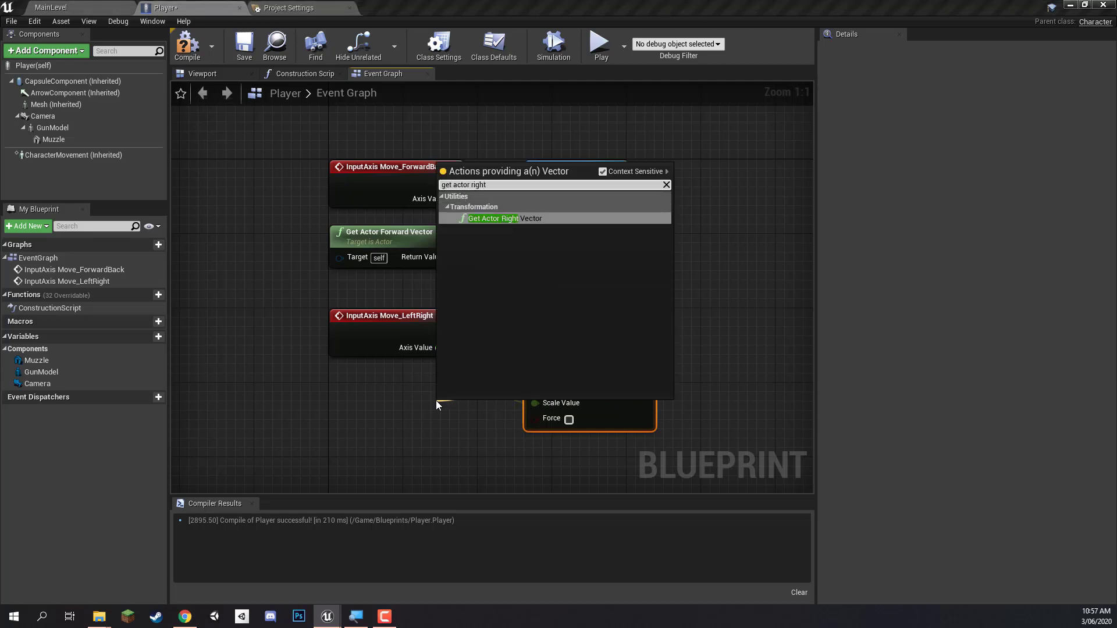
key("Return")
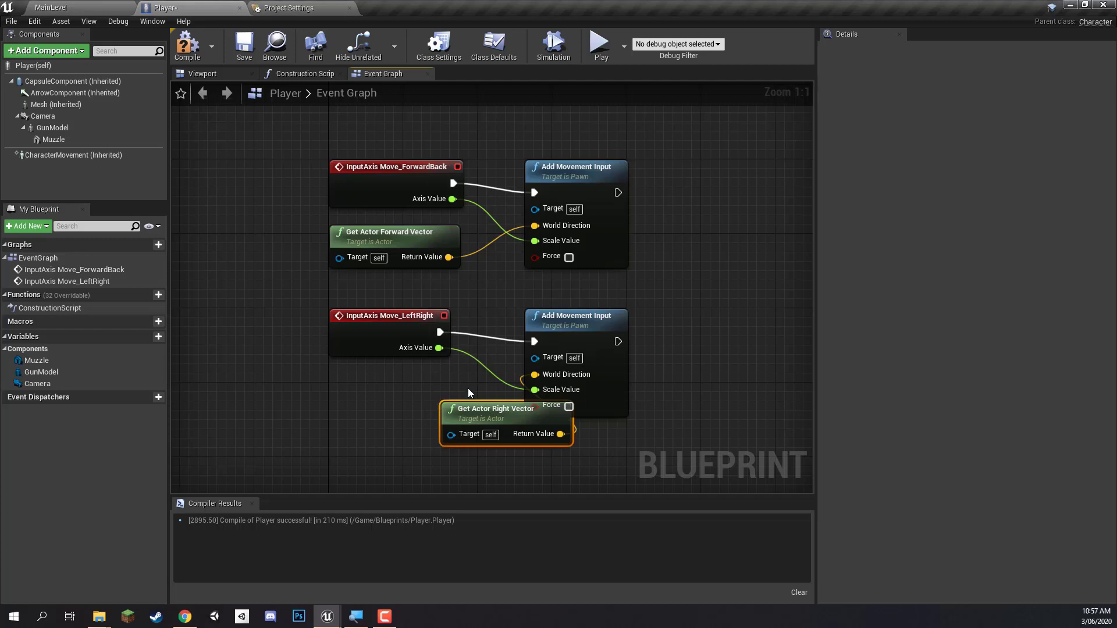
left_click_drag(489, 409, 376, 381)
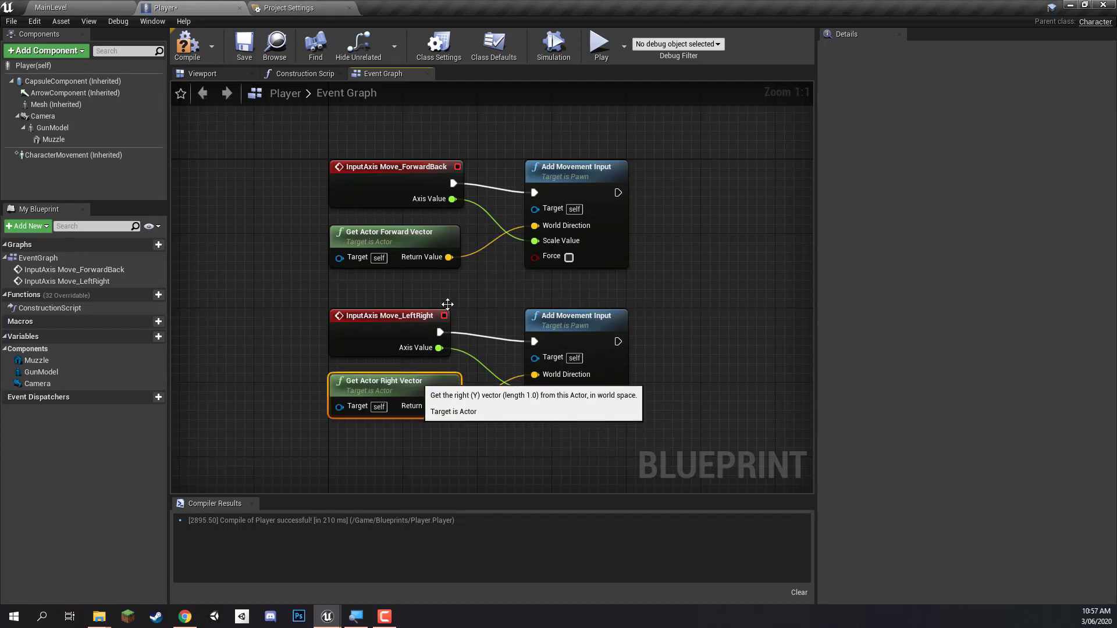
- Test forward, backward, left and right movement in a play session, and end the session
left_click(600, 43)
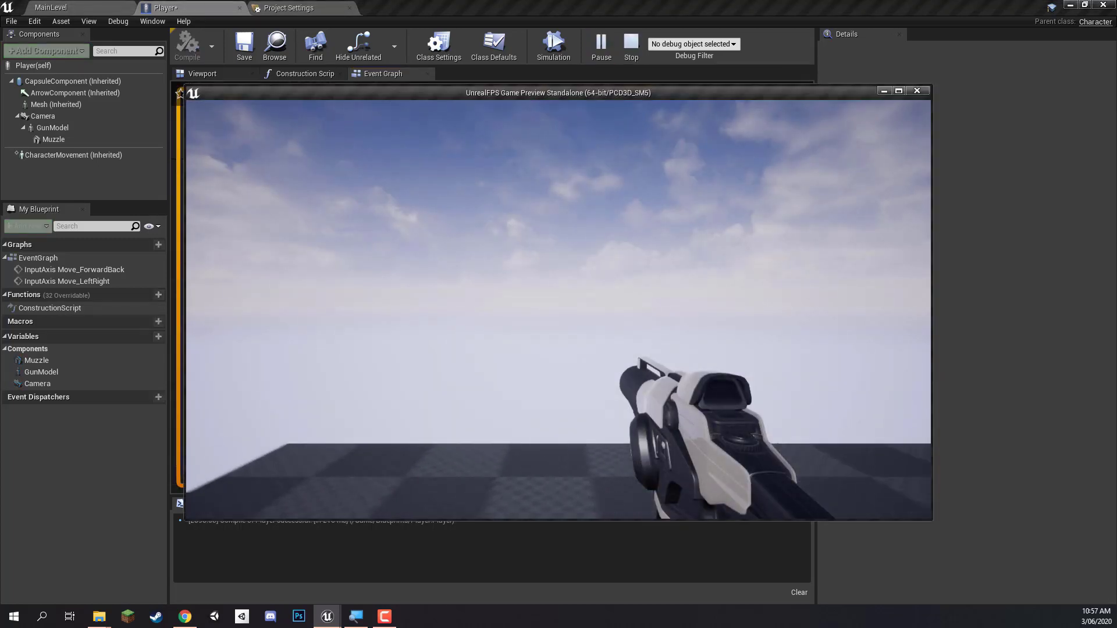
key("s")
key("d")
key("w")
key("d")
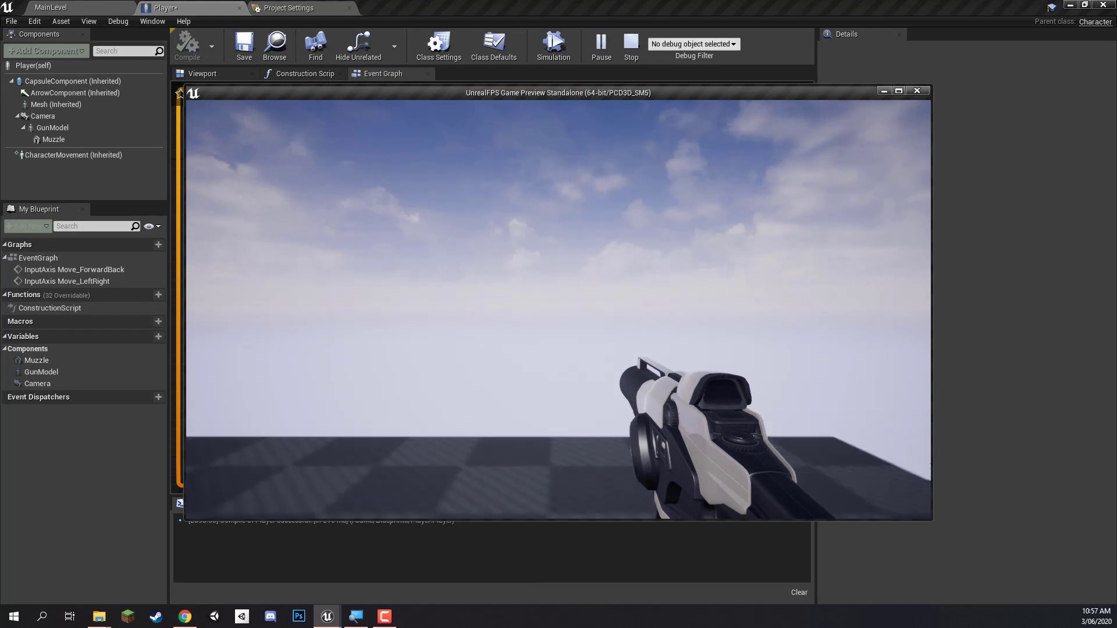
key("s")
key("a")
key("d")
key("w")
key("s")
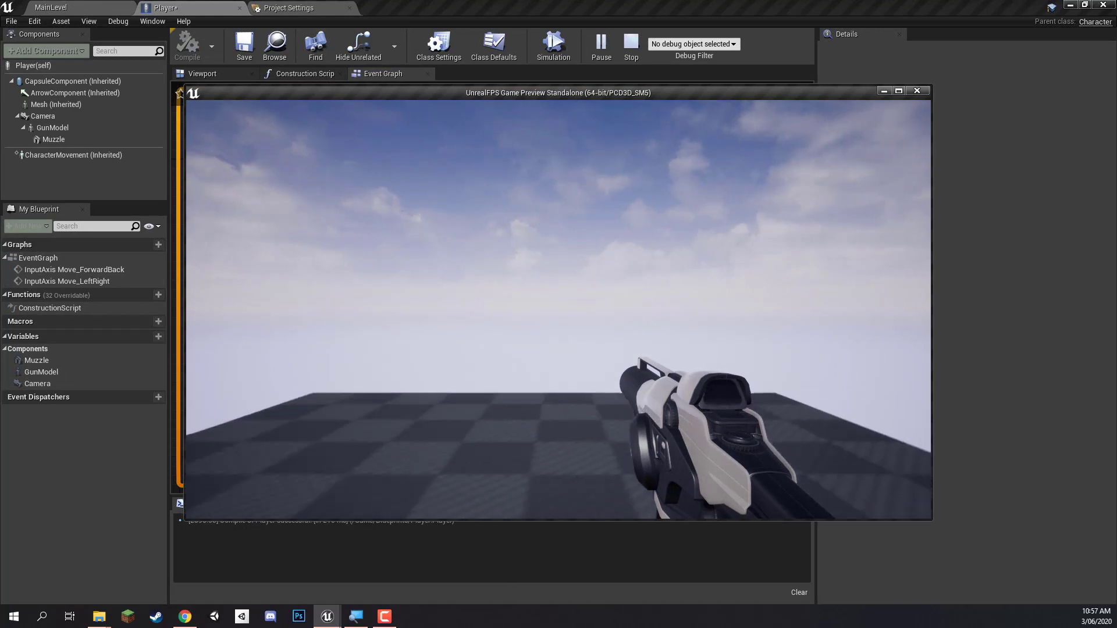
key("s")
key("w")
key("Escape")
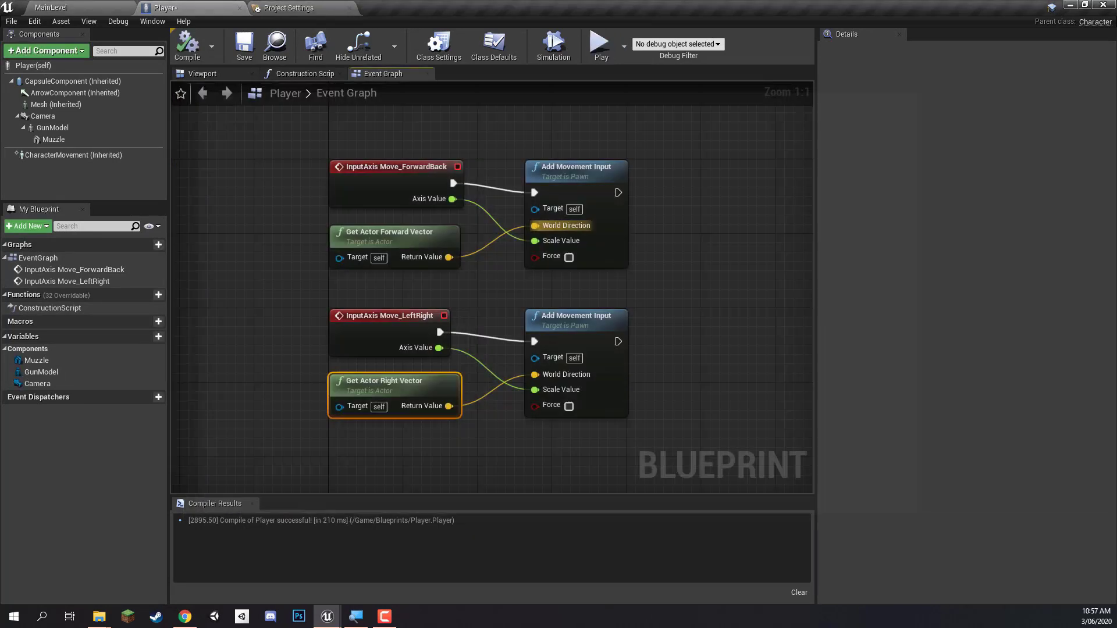
- Group all the forward/back and left/right movement nodes in a comment box titled Movement
left_click(703, 270)
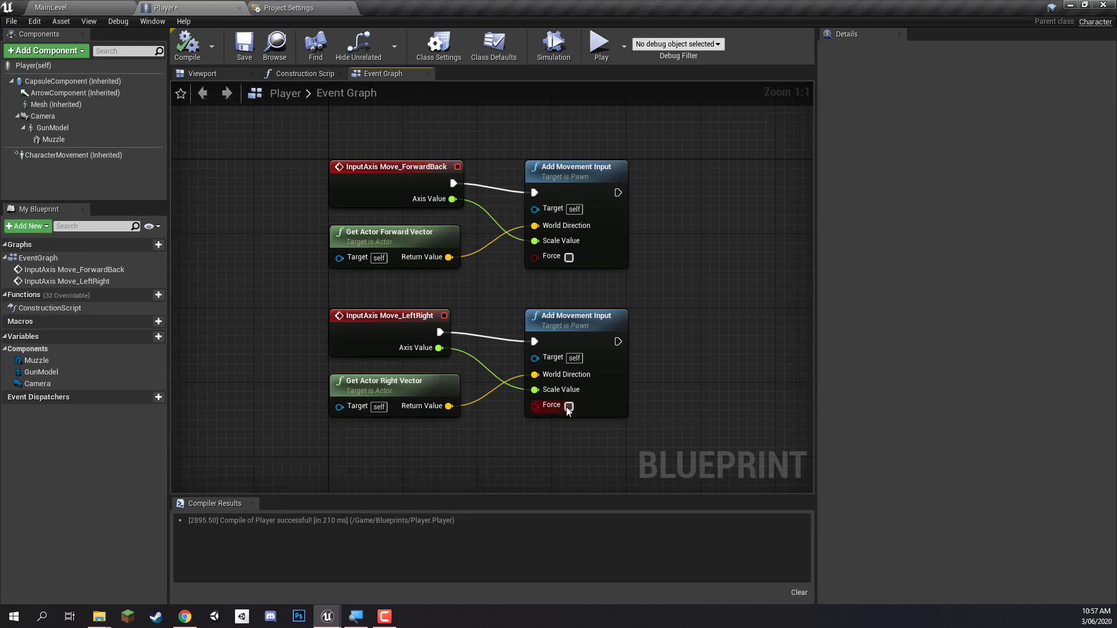
left_click_drag(619, 452, 376, 173)
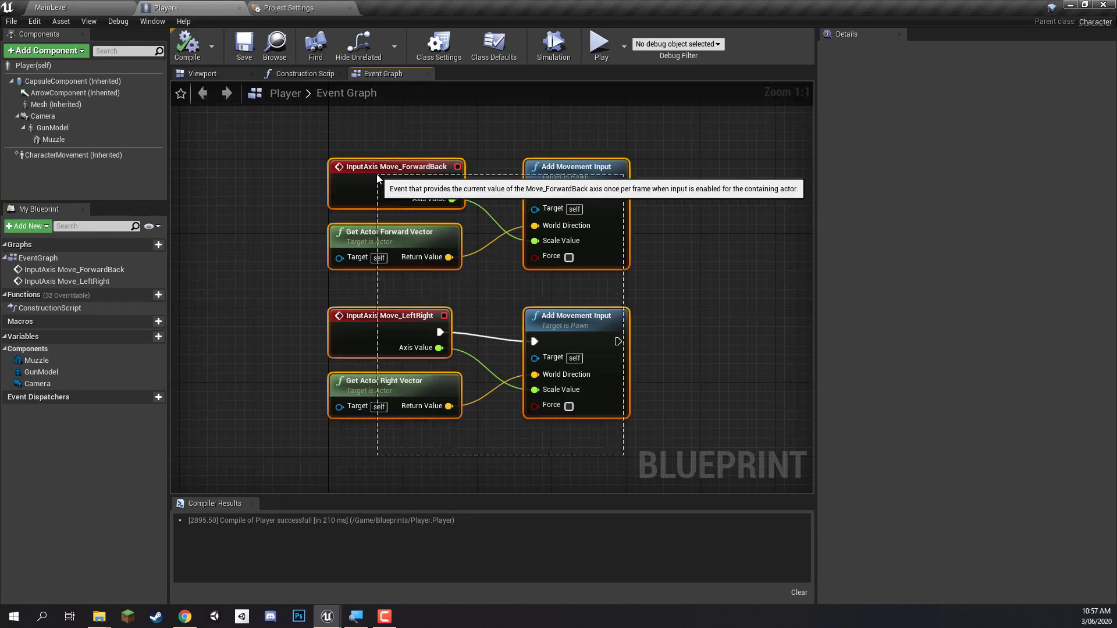
right_click(374, 173)
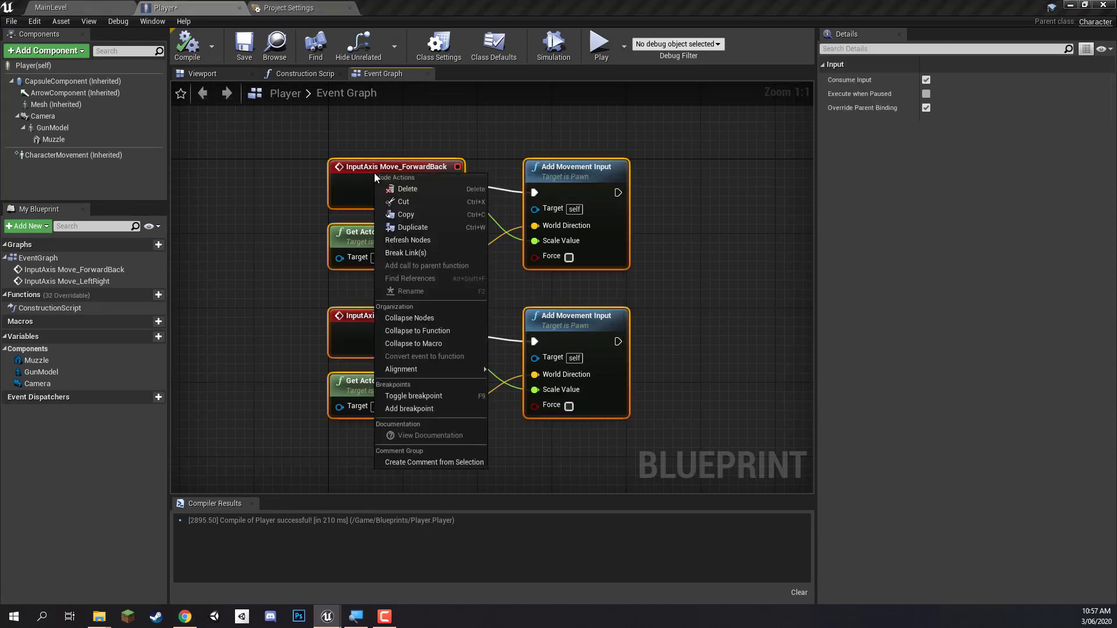
left_click(423, 465)
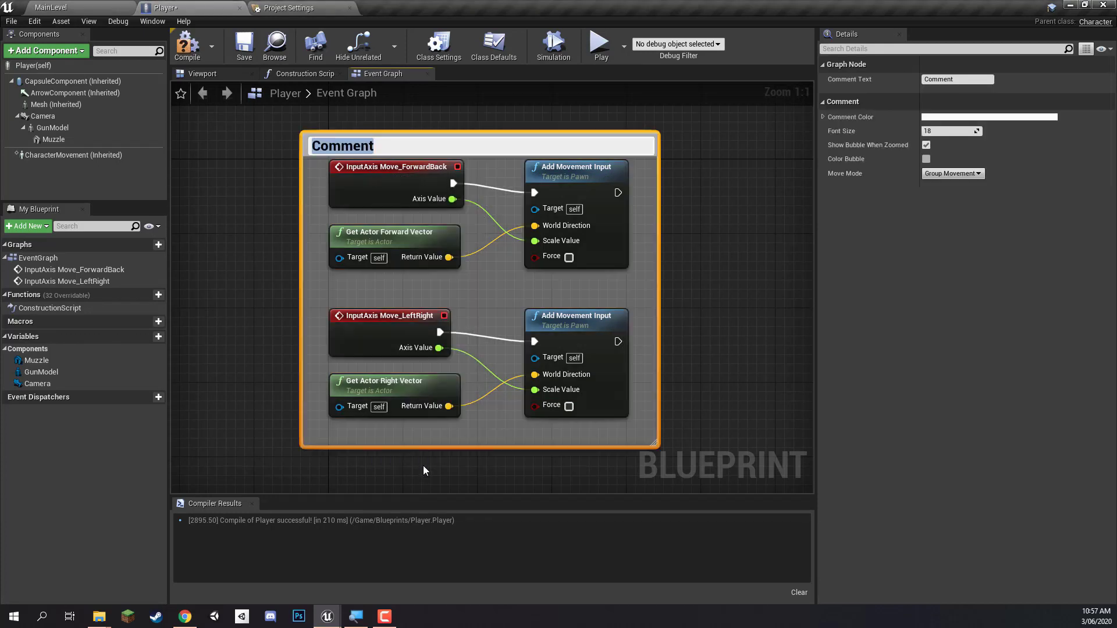
type("Movement")
key("Return")
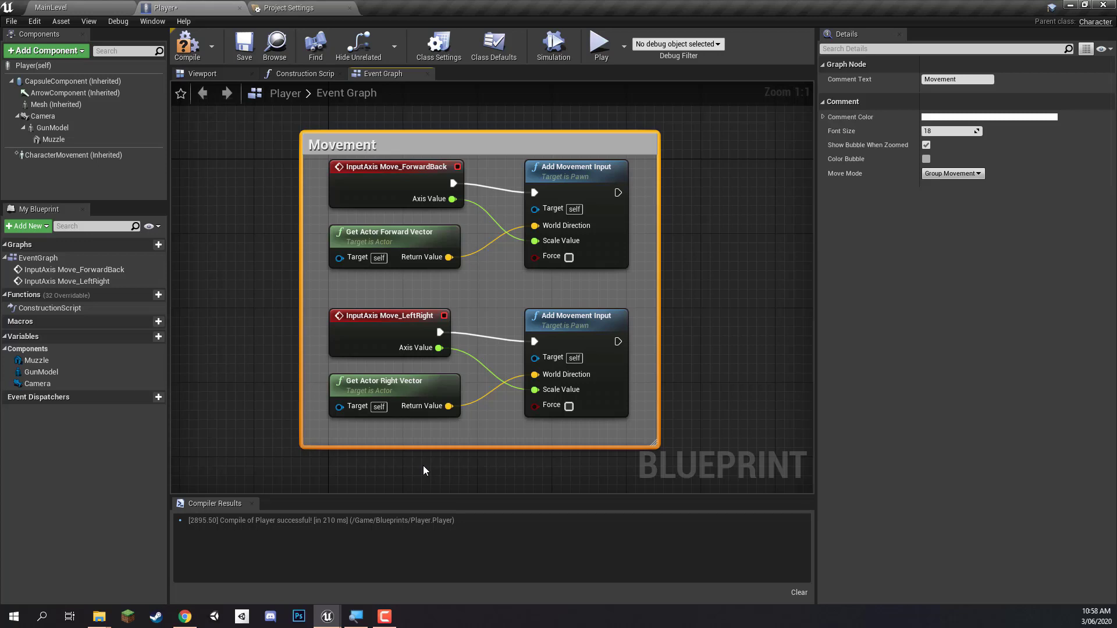
- Resize the Movement comment box to fit its nodes neatly and reposition the whole group in the graph
left_click(424, 470)
left_click_drag(296, 147, 315, 147)
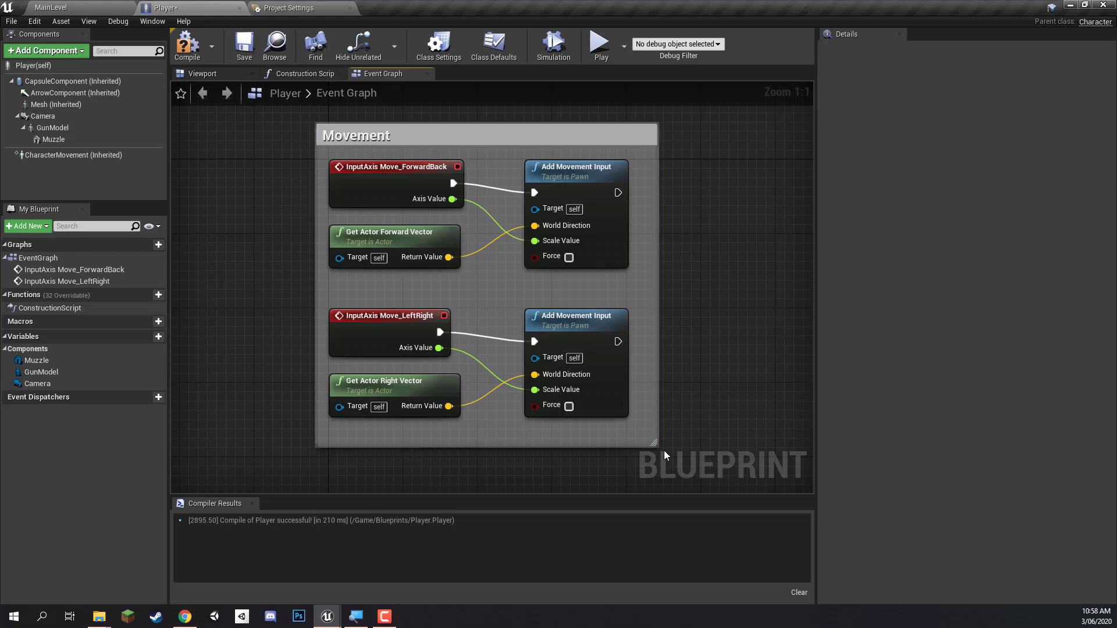
left_click_drag(653, 445, 645, 408)
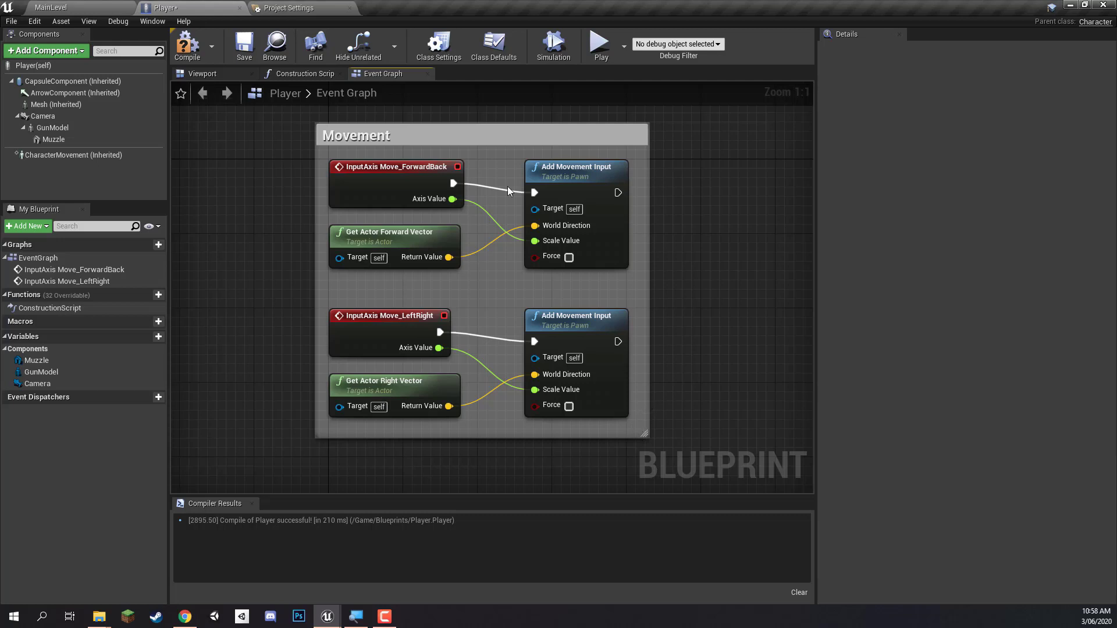
left_click_drag(407, 138, 364, 173)
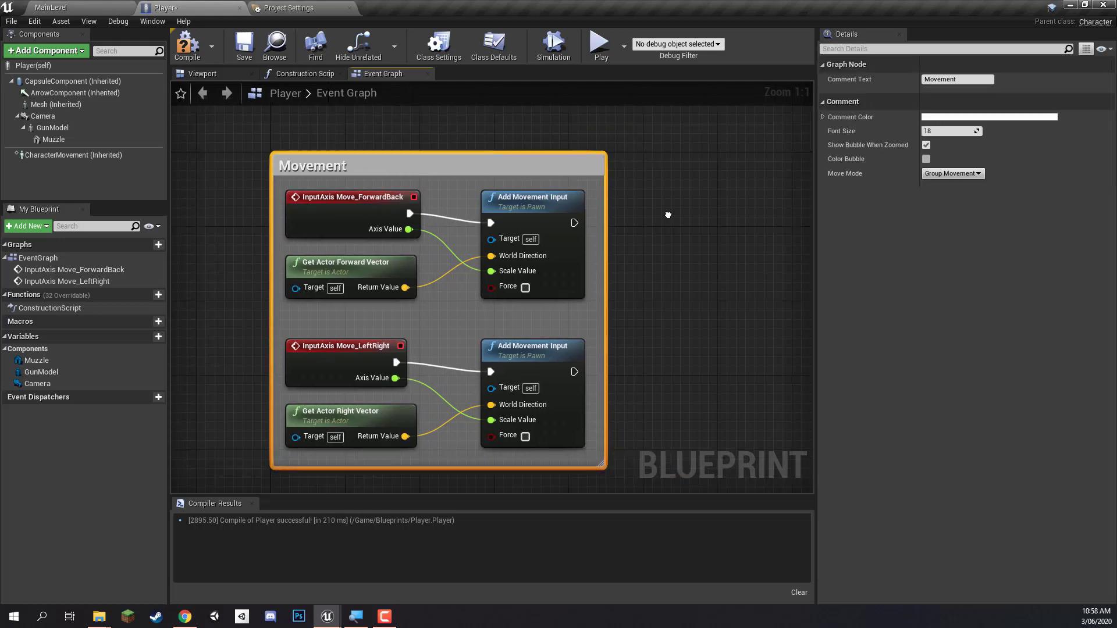
right_click_drag(667, 215, 609, 202)
left_click(609, 201)
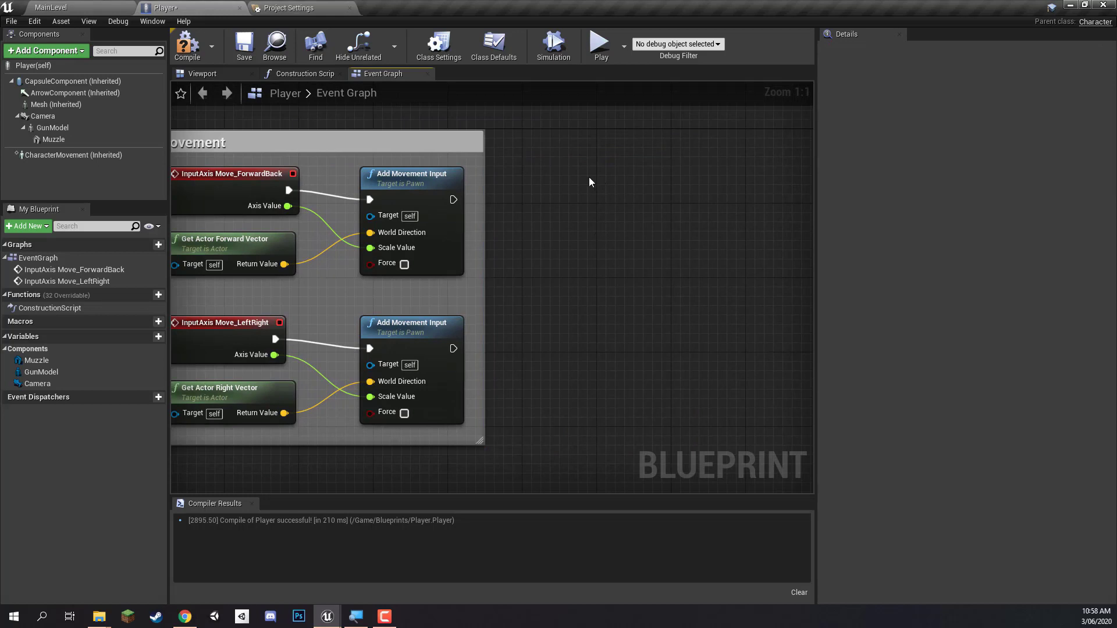
- Add an Event Tick node in the empty area beside the Movement comment box, level with its top edge
right_click_drag(588, 181, 513, 211)
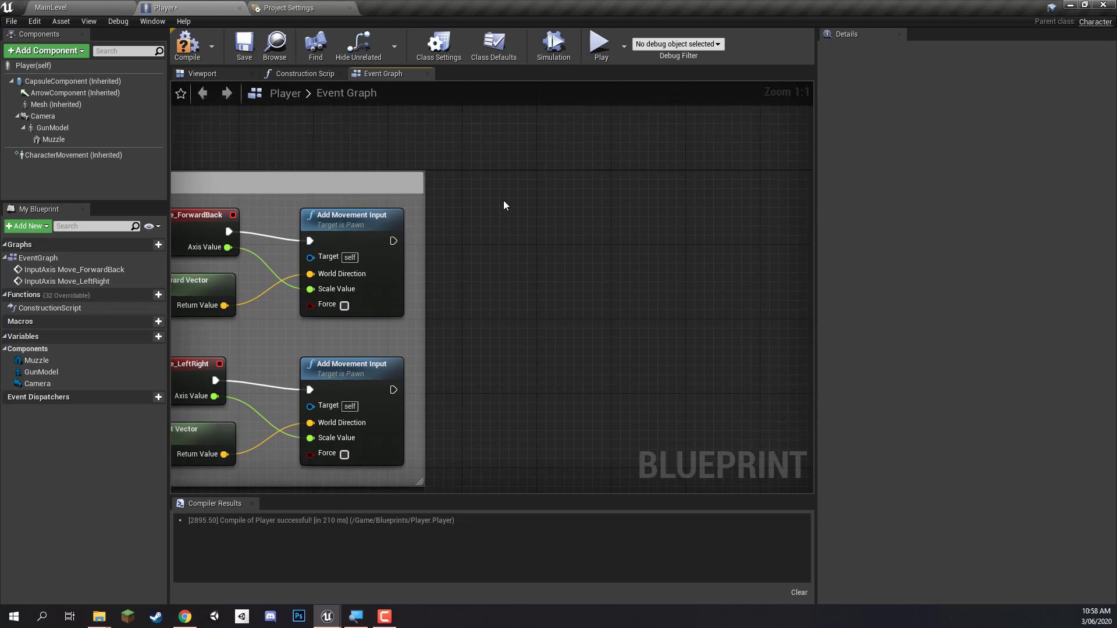
right_click(503, 201)
type("event tick")
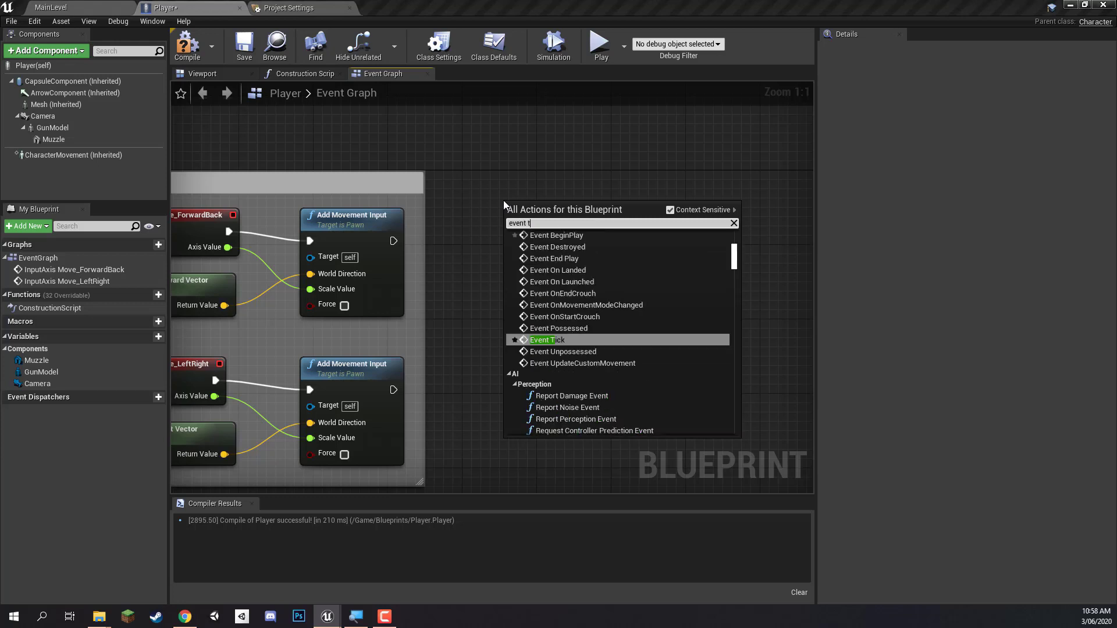
key("Return")
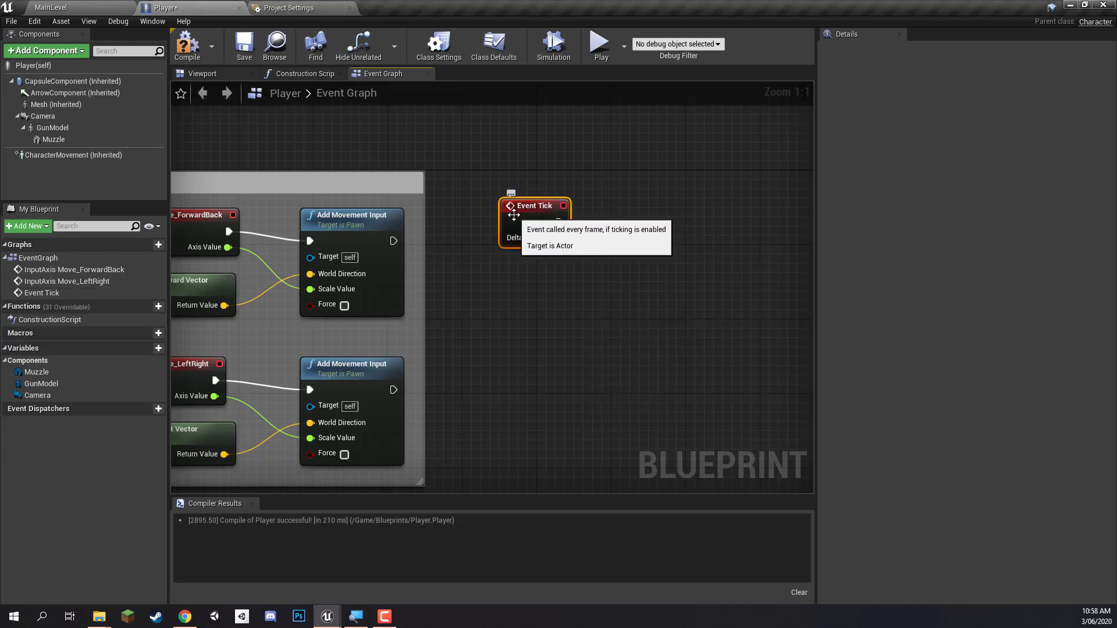
left_click_drag(521, 203, 481, 178)
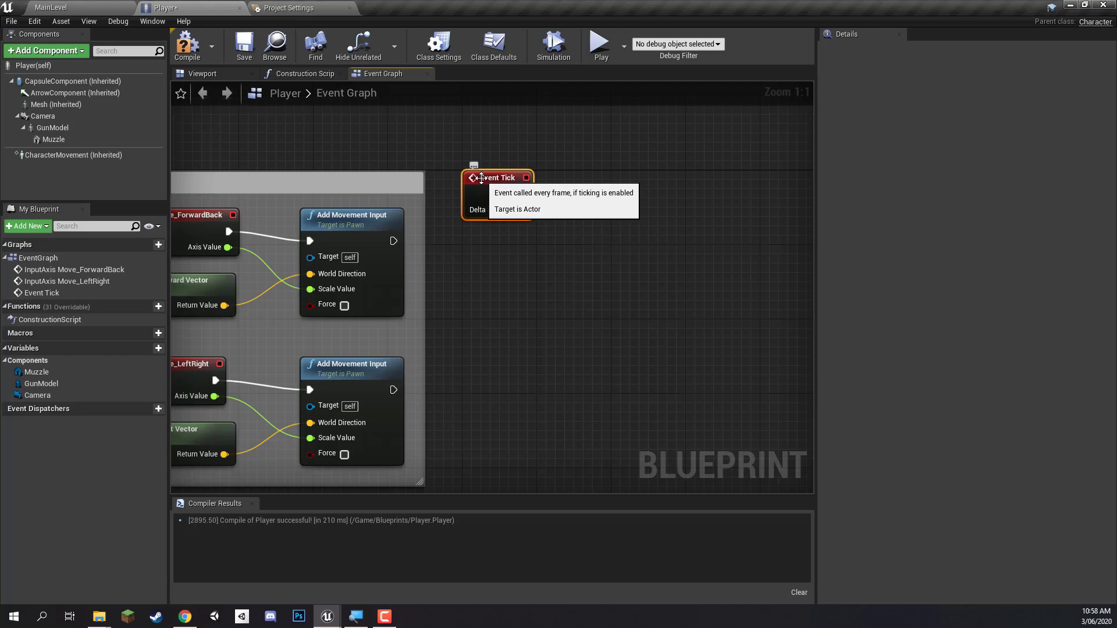
left_click(501, 235)
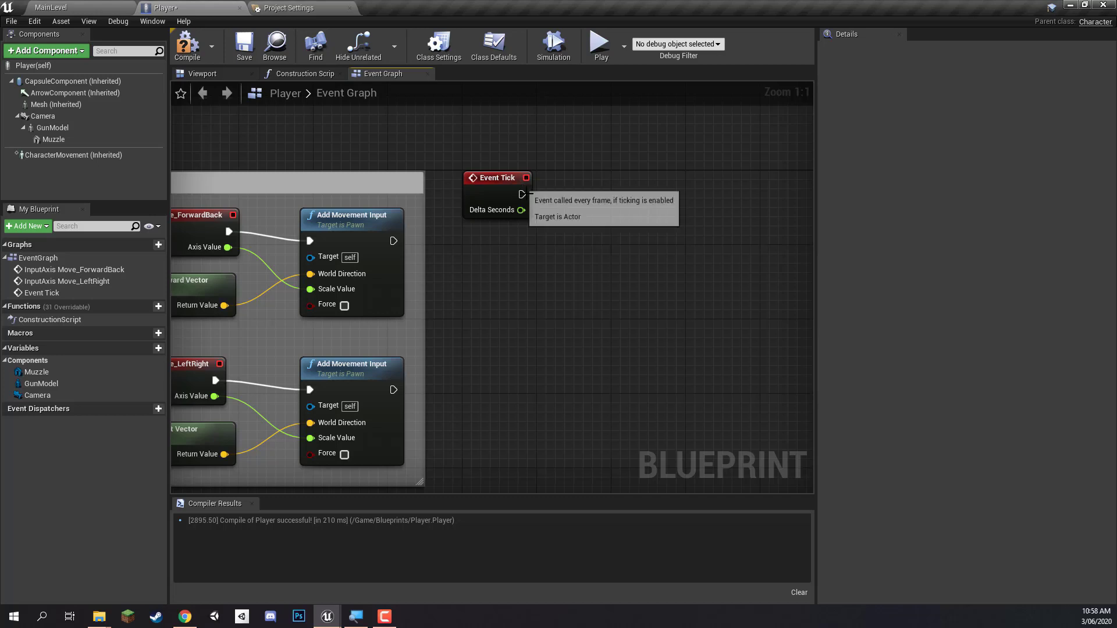
- Add an Add Controller Yaw Input node executed by Event Tick and align it beside the event
right_click_drag(558, 200, 429, 213)
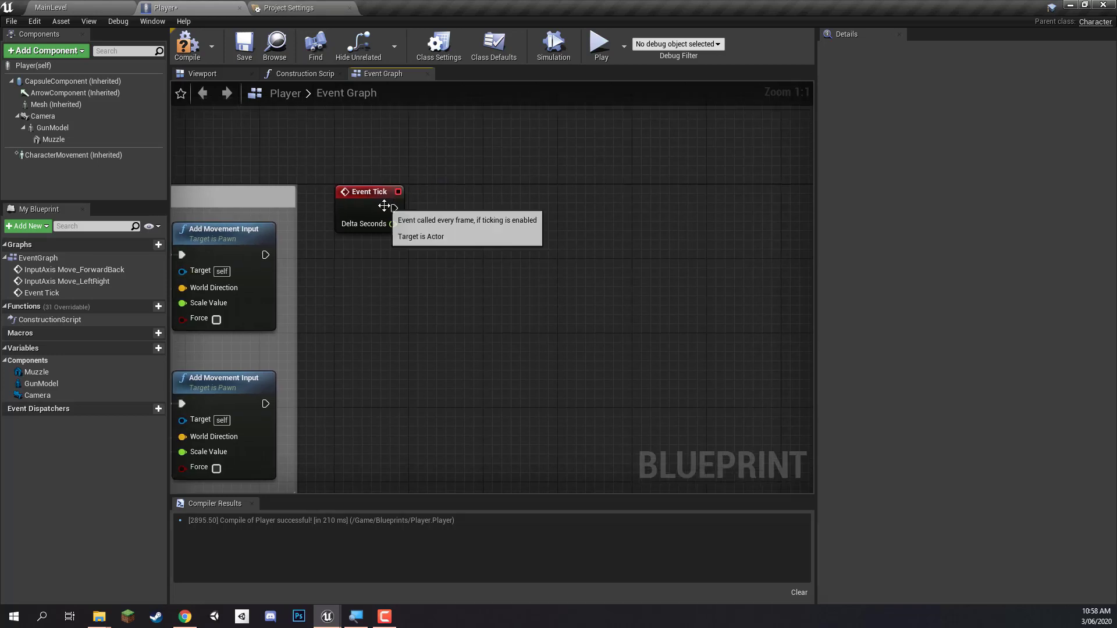
left_click_drag(394, 209, 512, 208)
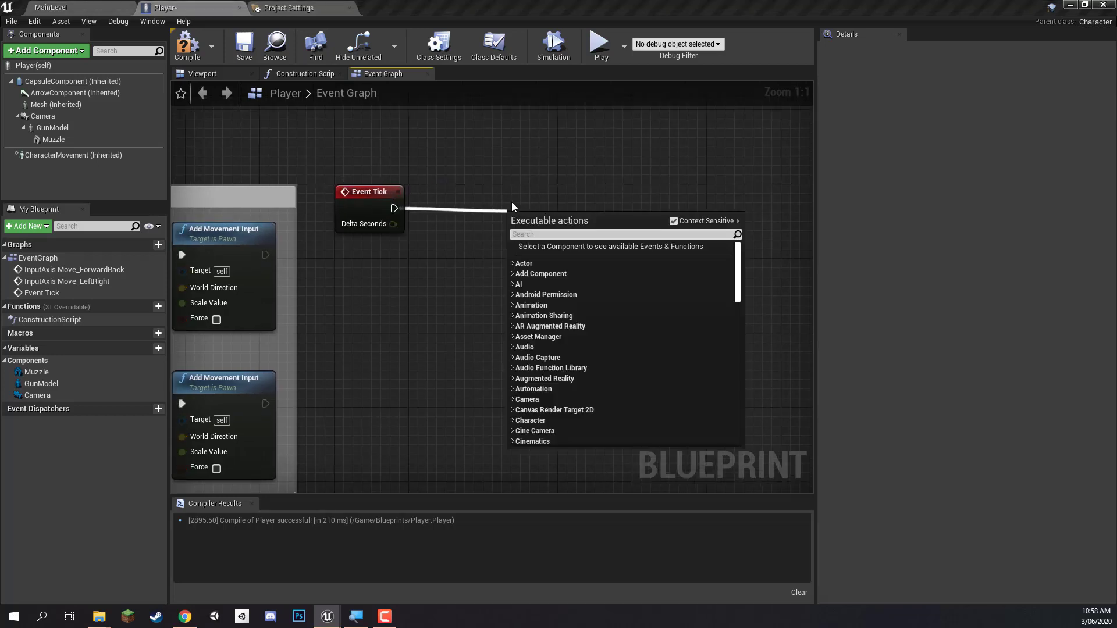
type("addcontr")
type("olyaw")
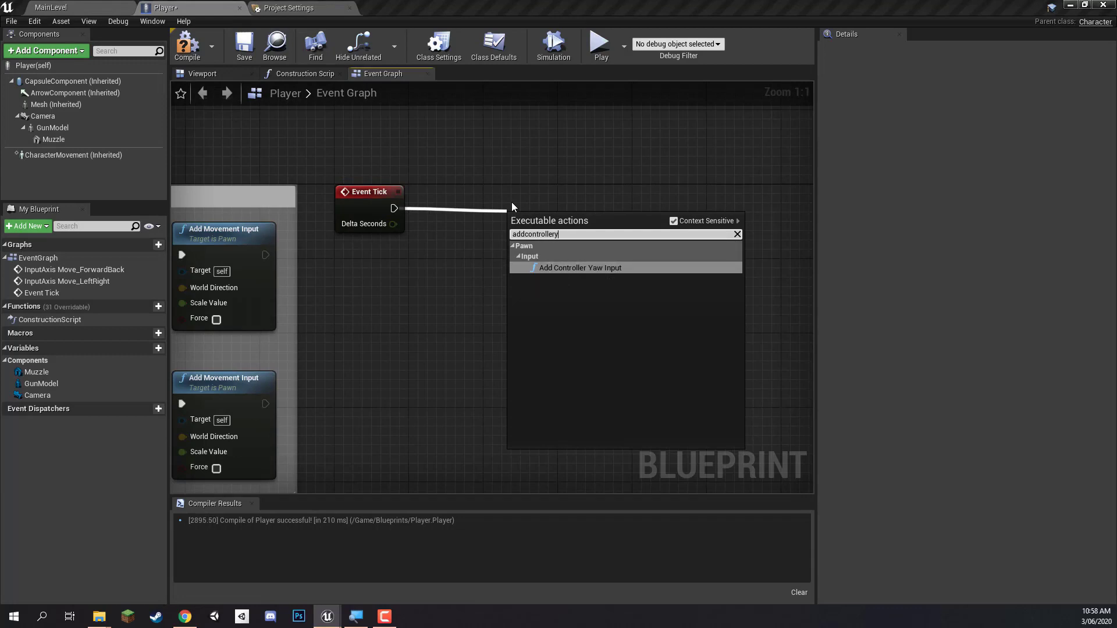
key("Return")
left_click_drag(543, 225, 521, 202)
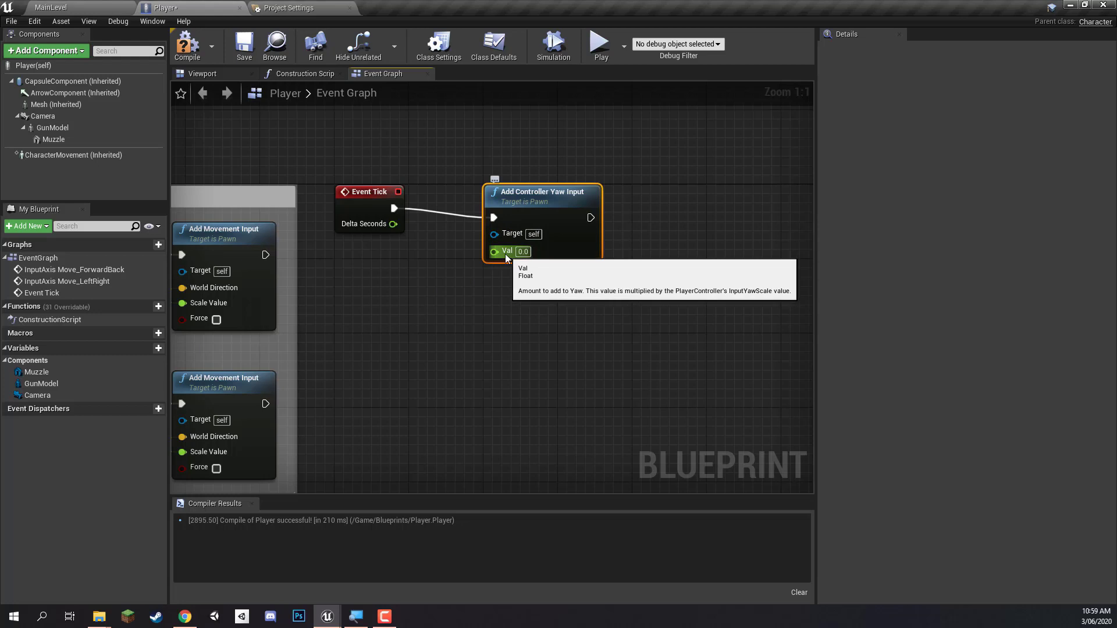
- Add a Get Mouse X node below Event Tick and connect its Return Value to the yaw input's Val
left_click(351, 305)
right_click(352, 305)
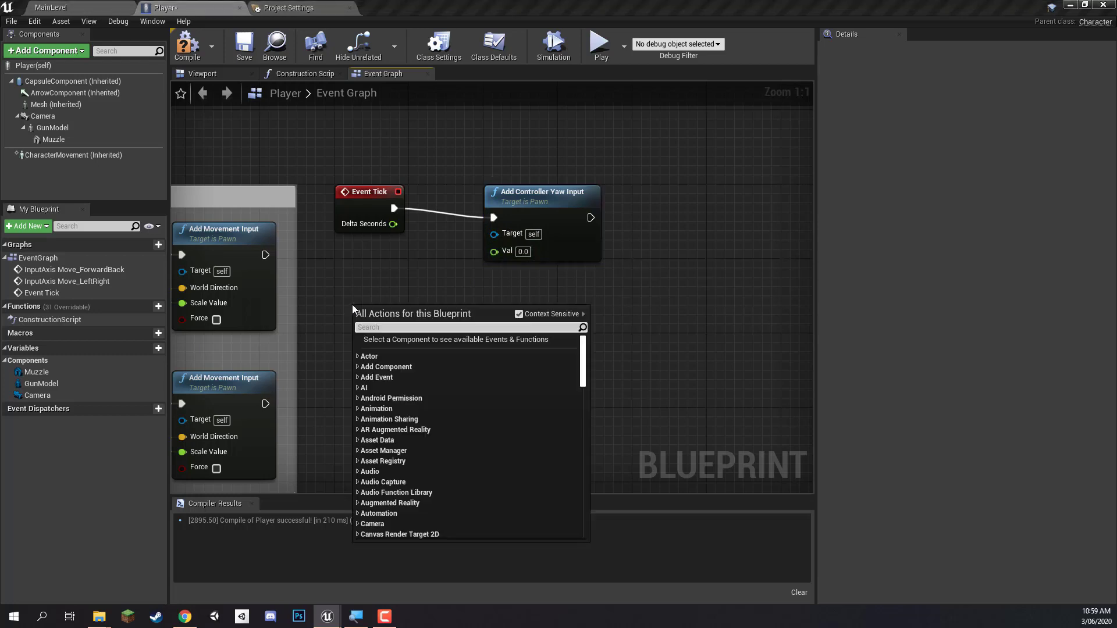
type("get mousex")
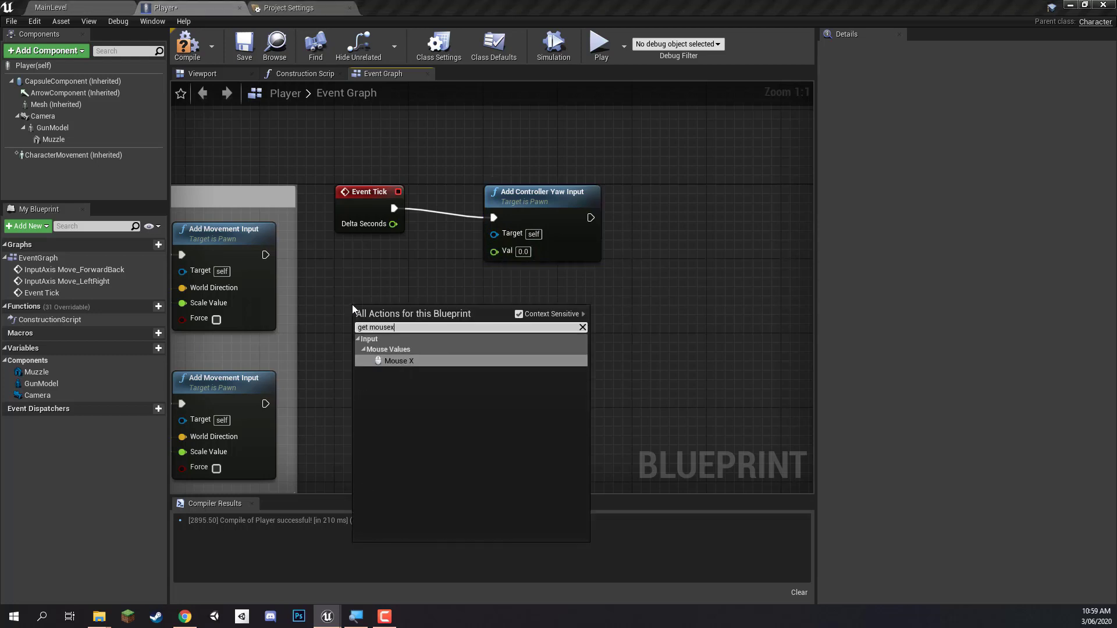
key("Return")
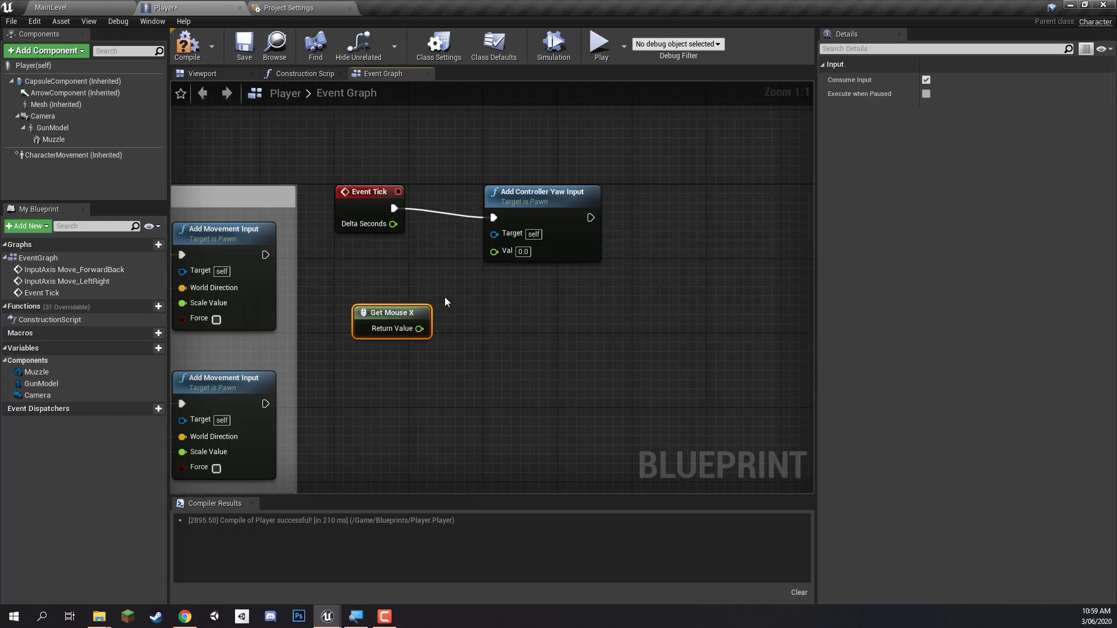
left_click_drag(419, 327, 380, 270)
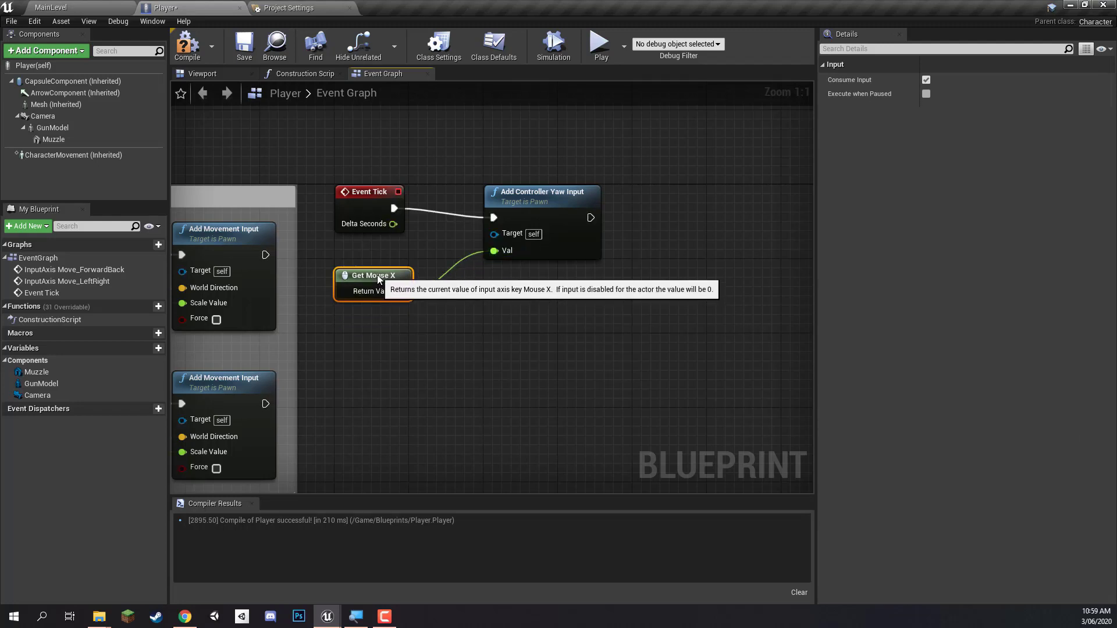
- Test horizontal mouse look in a play session, and end the session
left_click(588, 50)
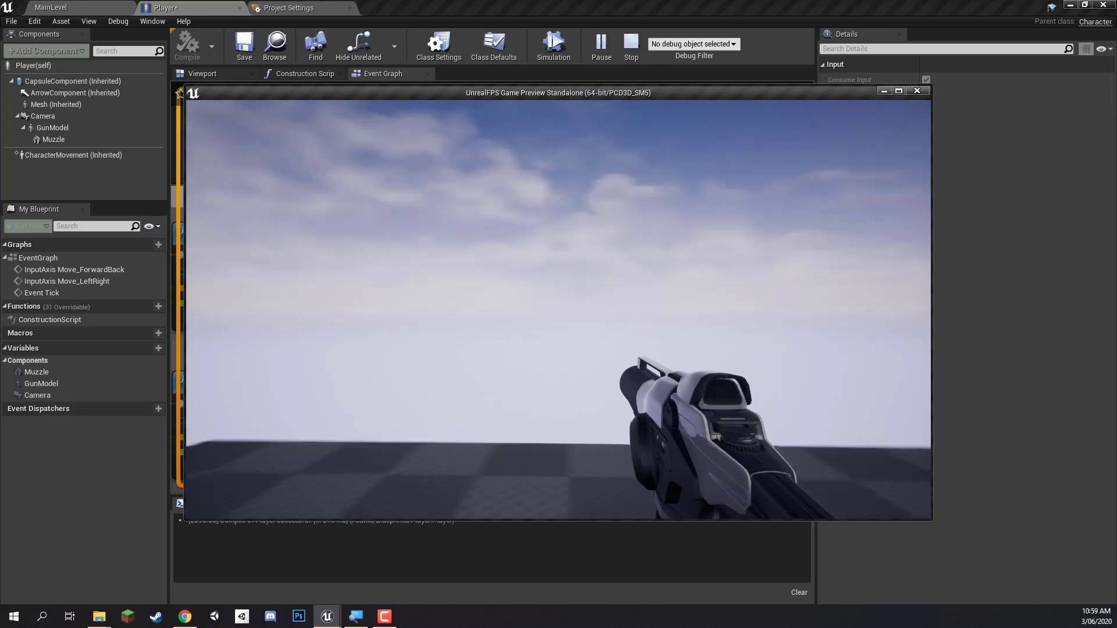
key("Escape")
left_click(599, 286)
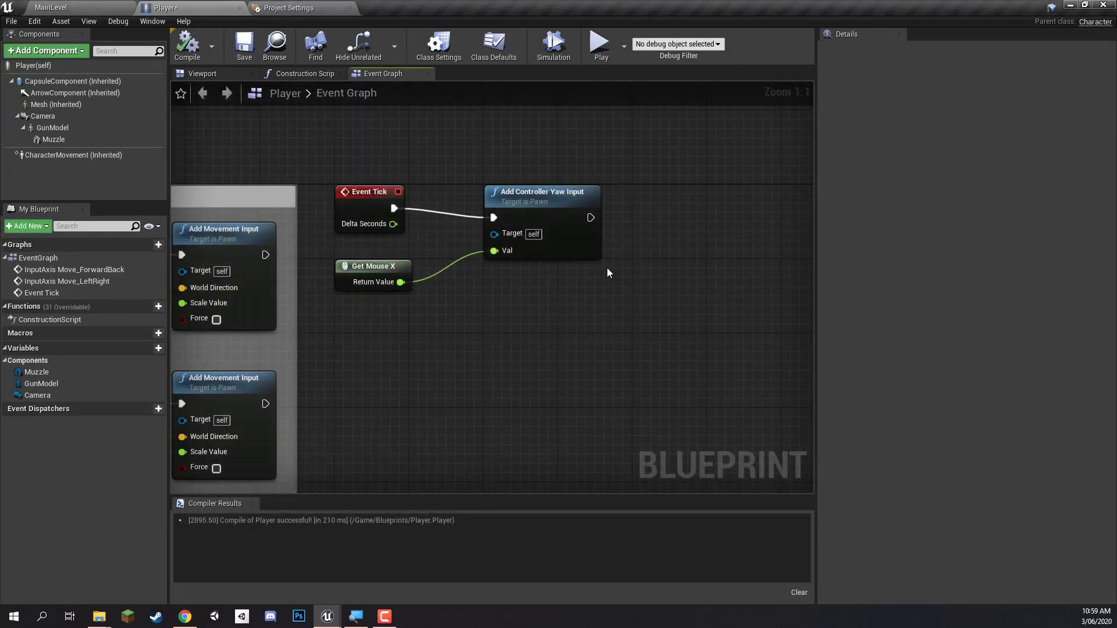
- Add an Add Controller Pitch Input node executed after the yaw input node, and align it level with that node
right_click_drag(607, 268, 527, 283)
left_click(424, 219)
left_click_drag(483, 234, 592, 232)
type("addcon")
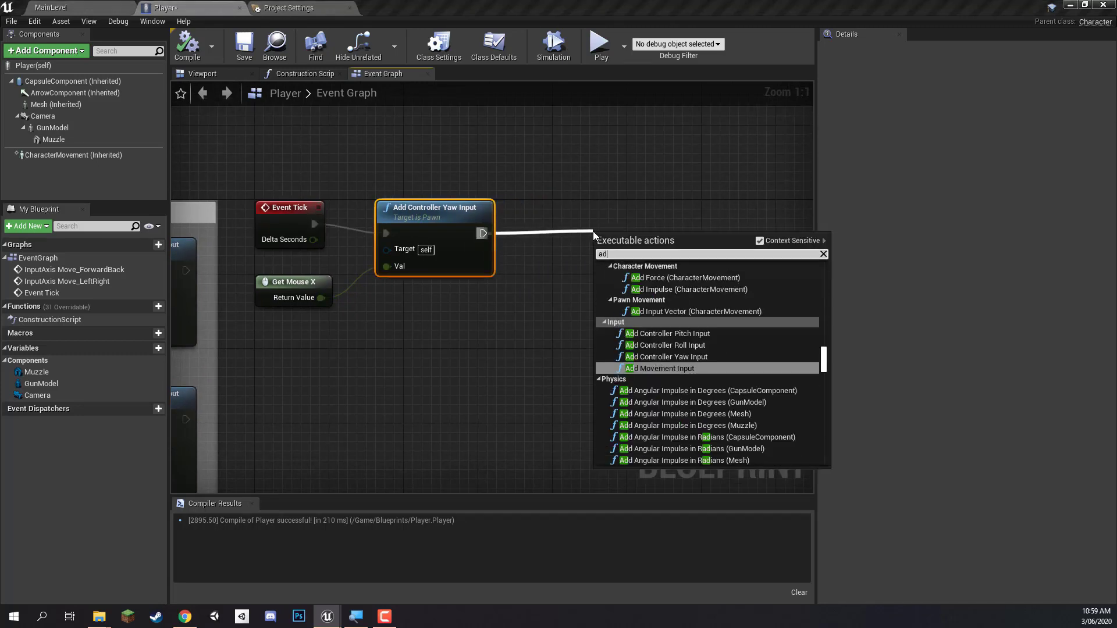
type("pitch")
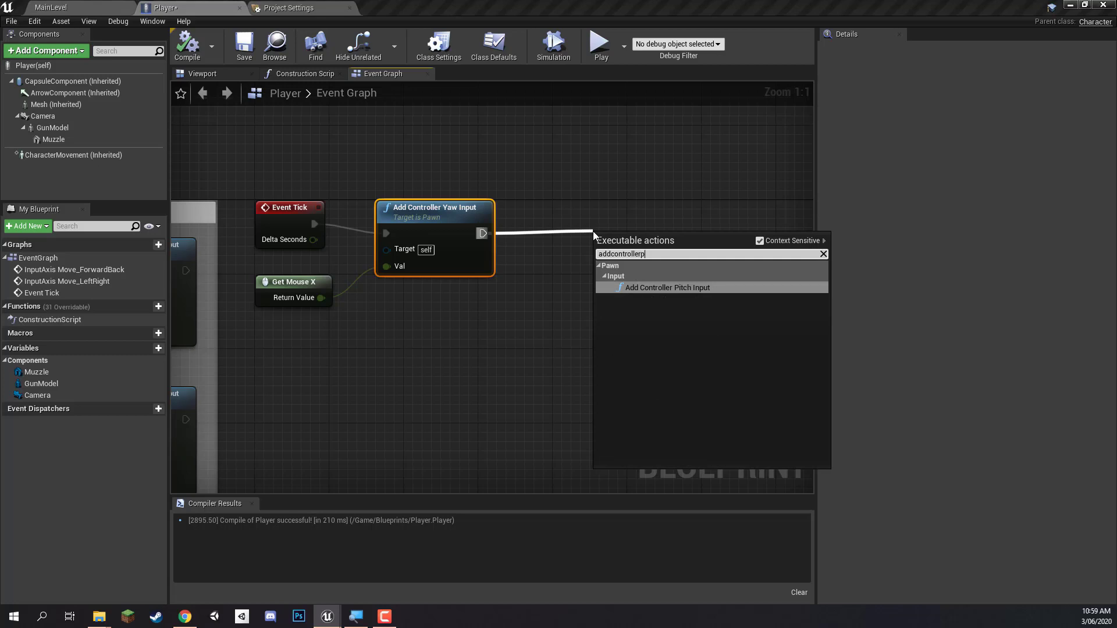
key("Return")
left_click_drag(642, 234, 640, 207)
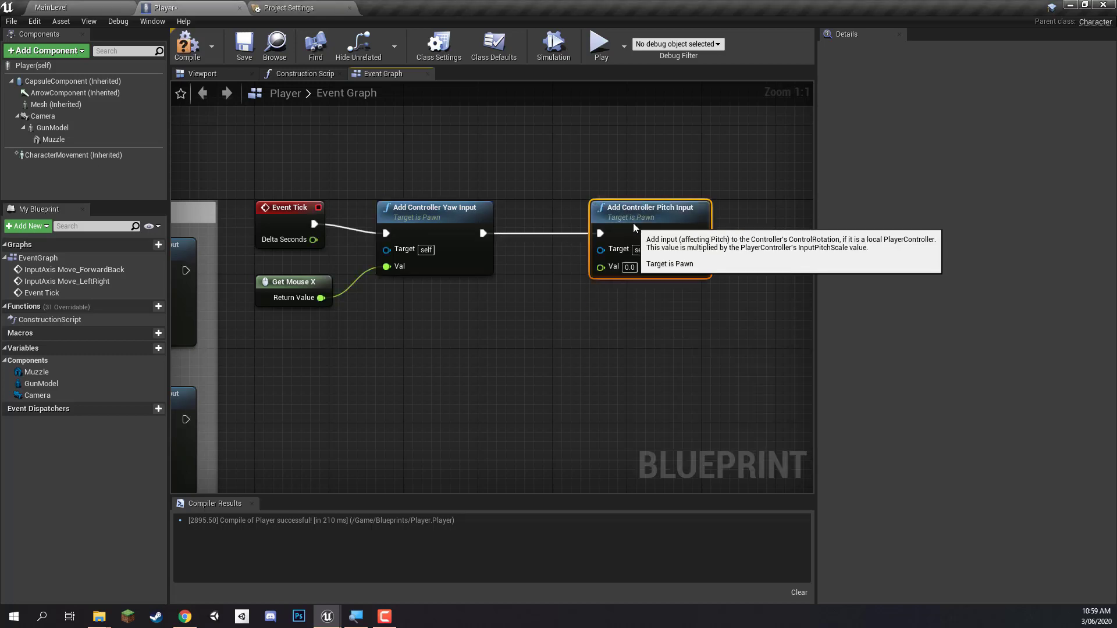
- Add a Get Mouse Y node feeding the Val of the Add Controller Pitch Input node
left_click_drag(601, 267, 507, 297)
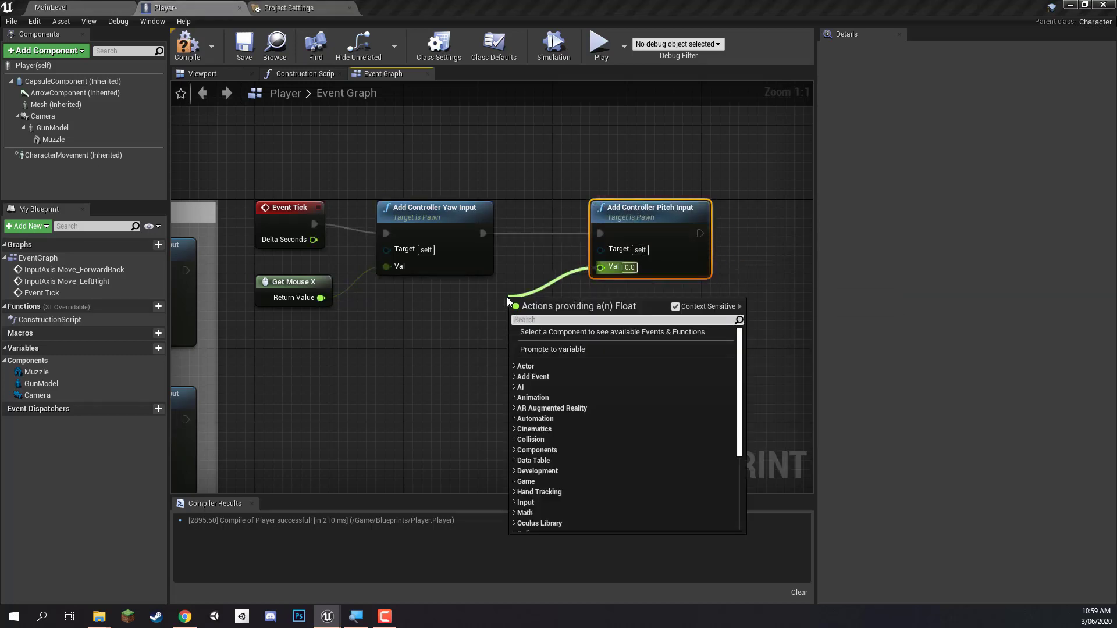
type("getmousey")
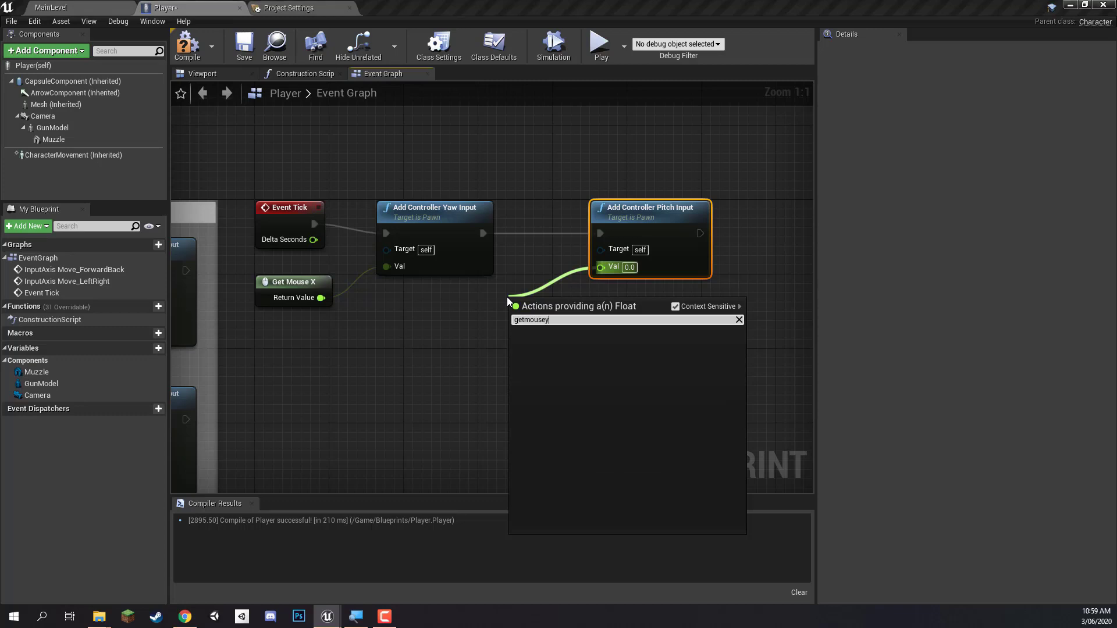
key("BackSpace")
key("BackSpace")
key("BackSpace")
key("BackSpace")
key("BackSpace")
key("BackSpace")
key("BackSpace")
type("t mouse y")
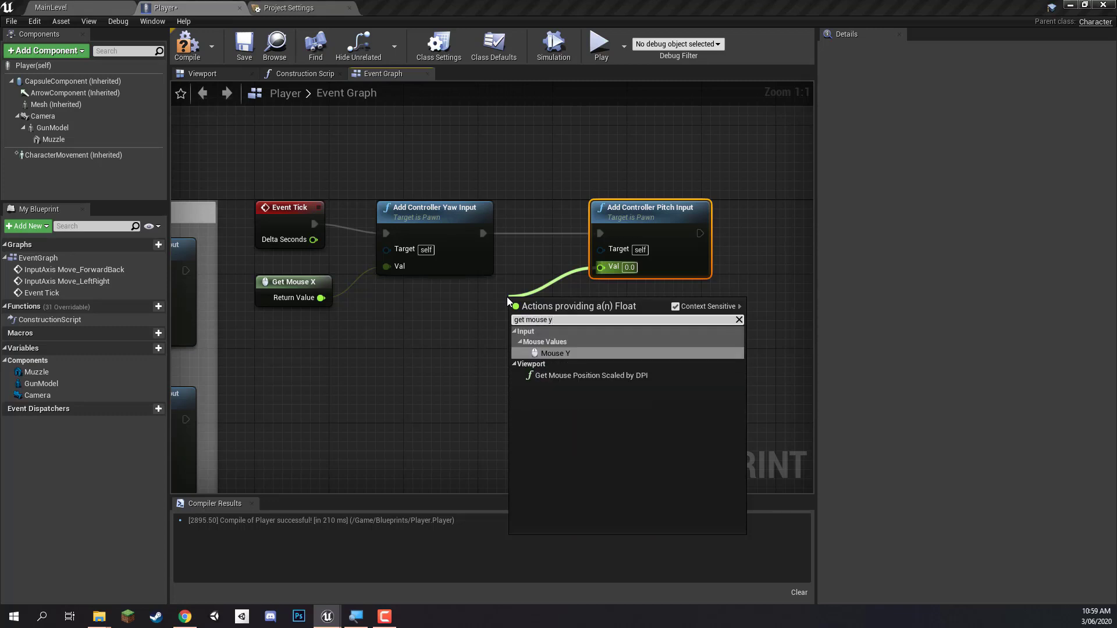
key("Return")
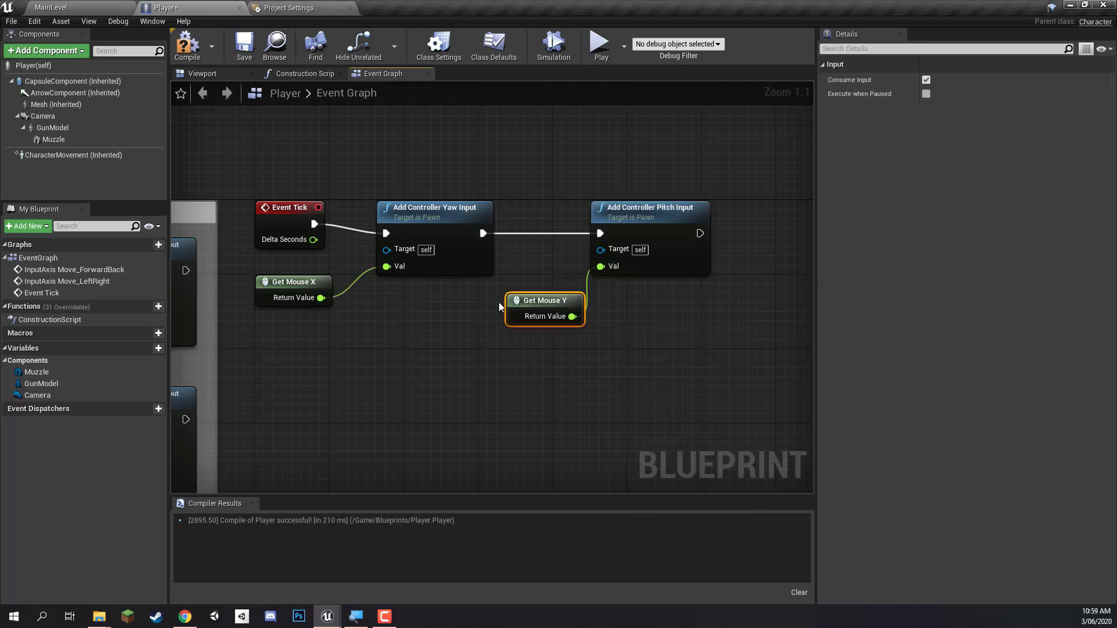
- Test vertical mouse look in a play session, and end the session
left_click(599, 42)
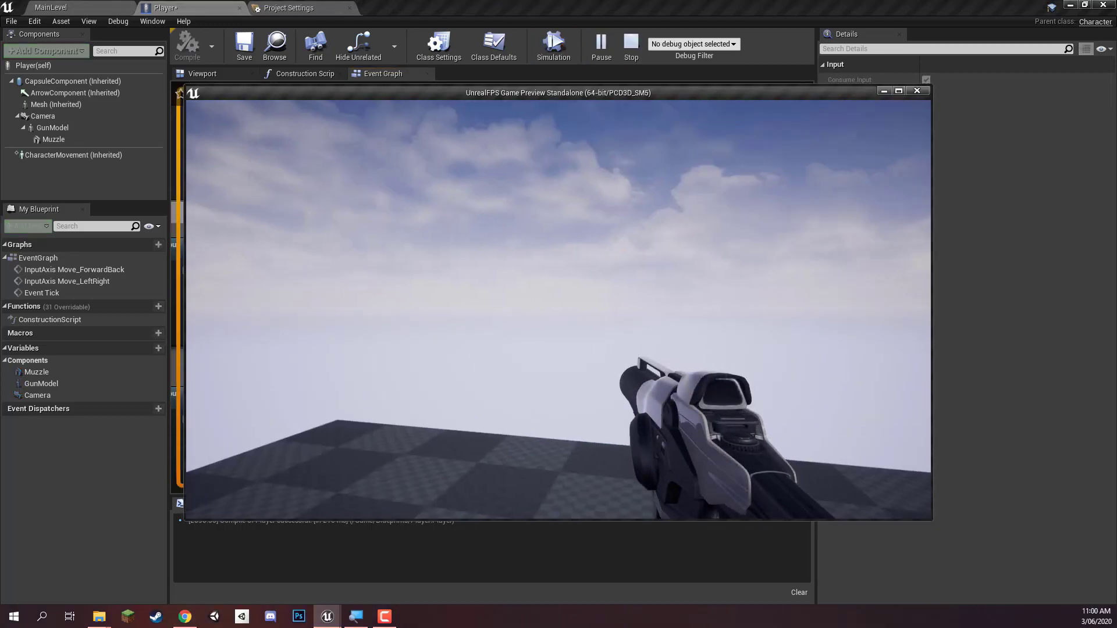
key("Escape")
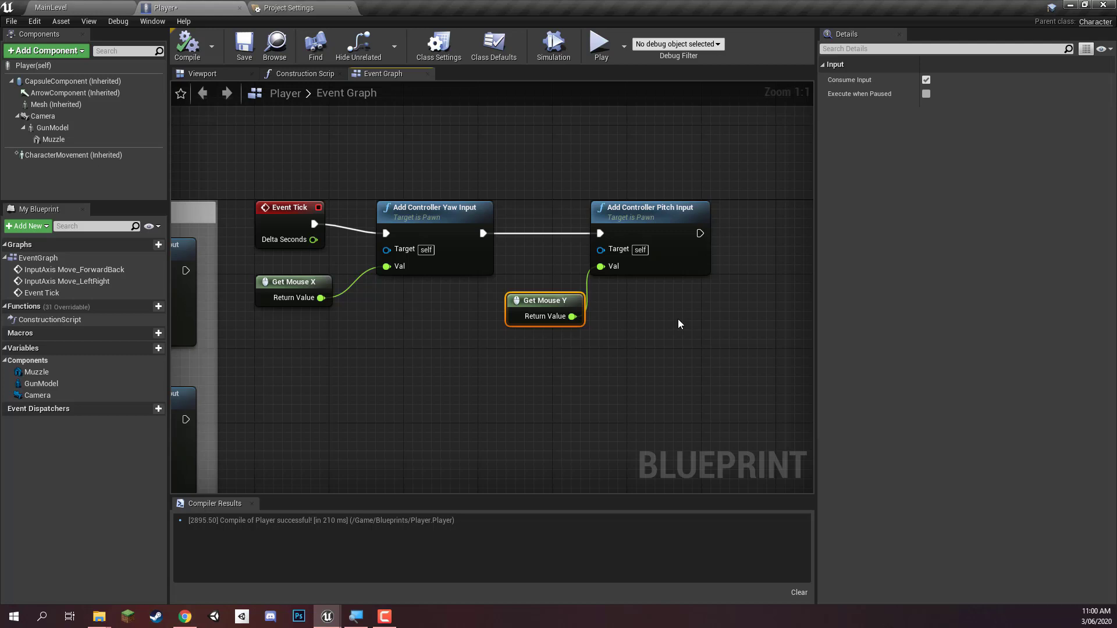
left_click(606, 340)
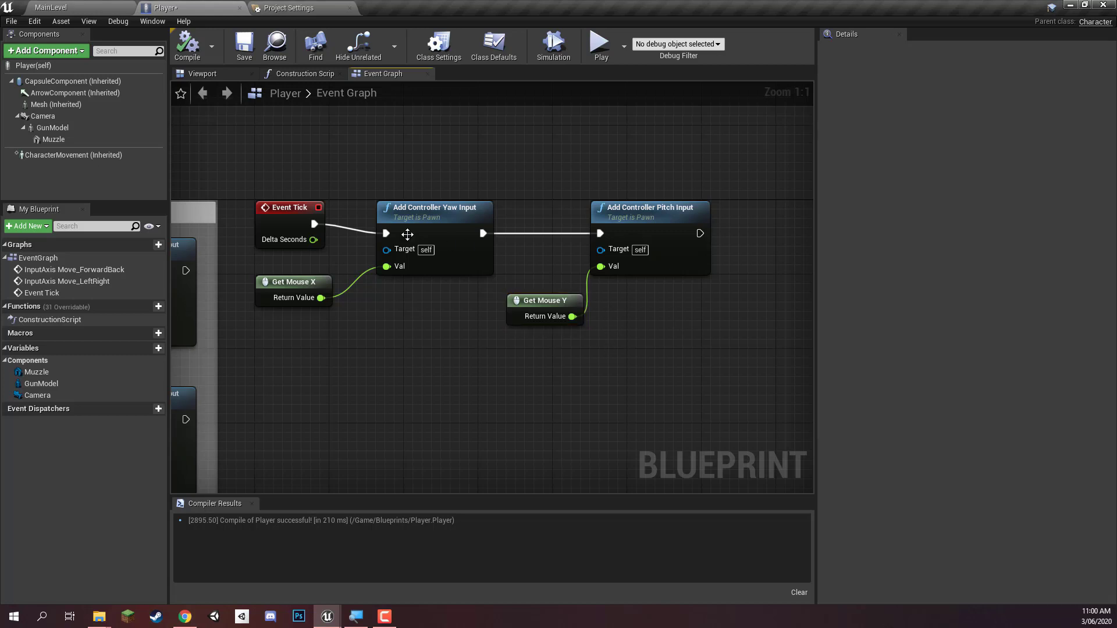
- Enable Use Pawn Control Rotation on the Camera component, and test looking up and down in a play session
left_click(56, 119)
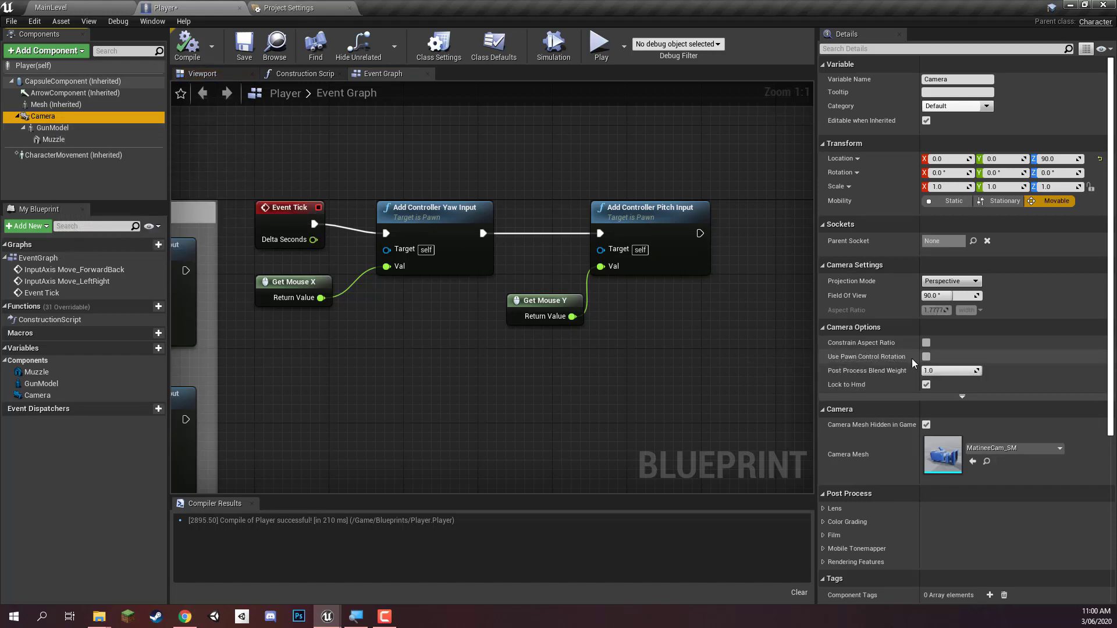
left_click(926, 356)
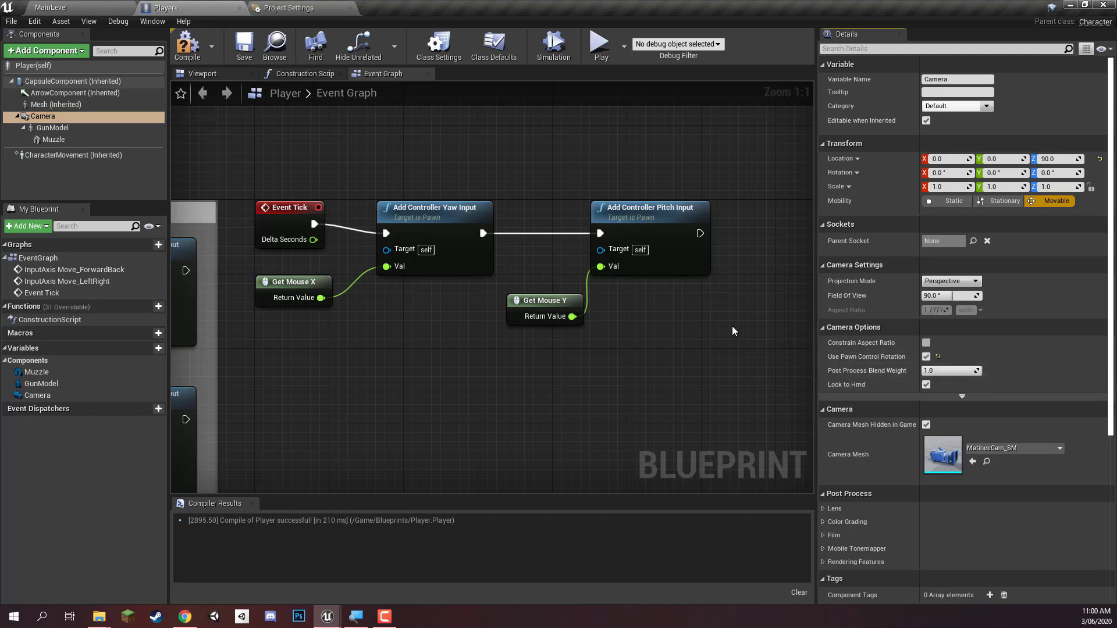
left_click(628, 213)
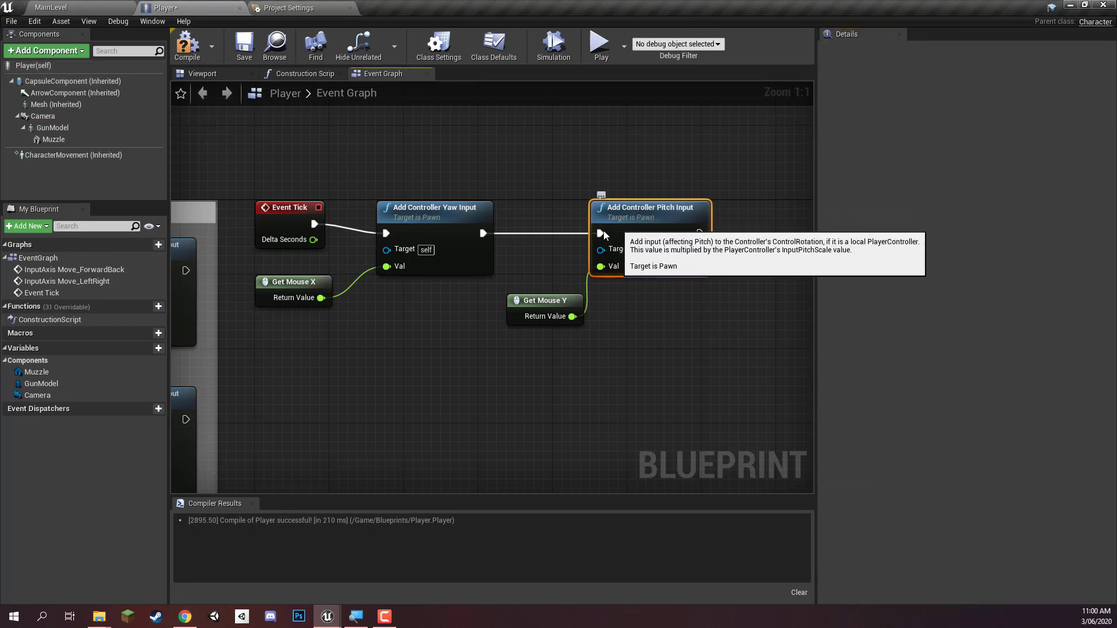
left_click(430, 206)
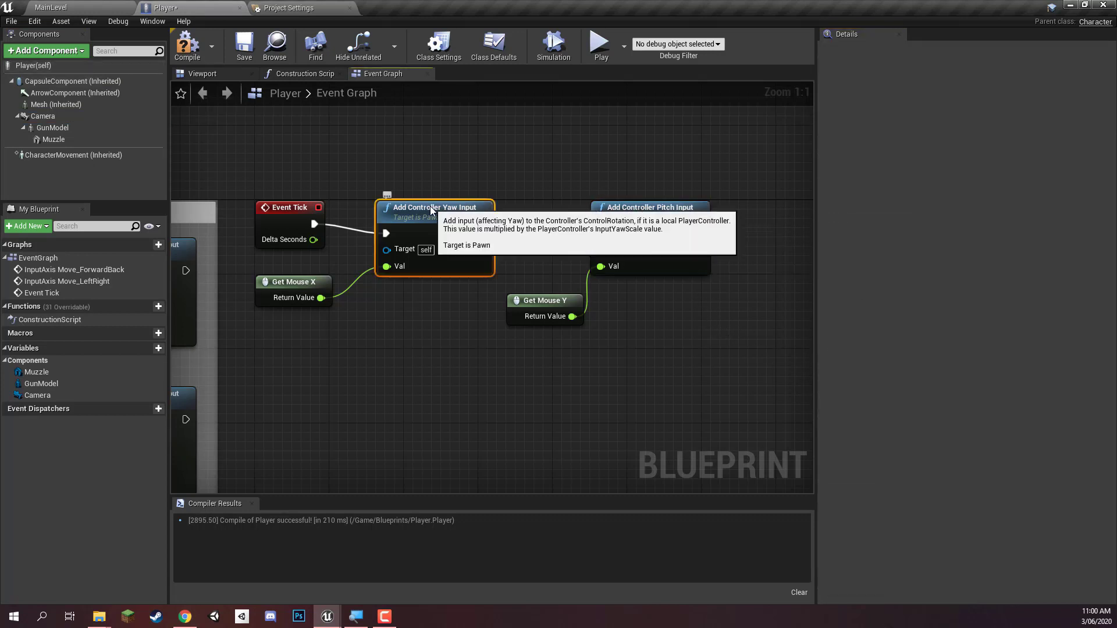
left_click(59, 117)
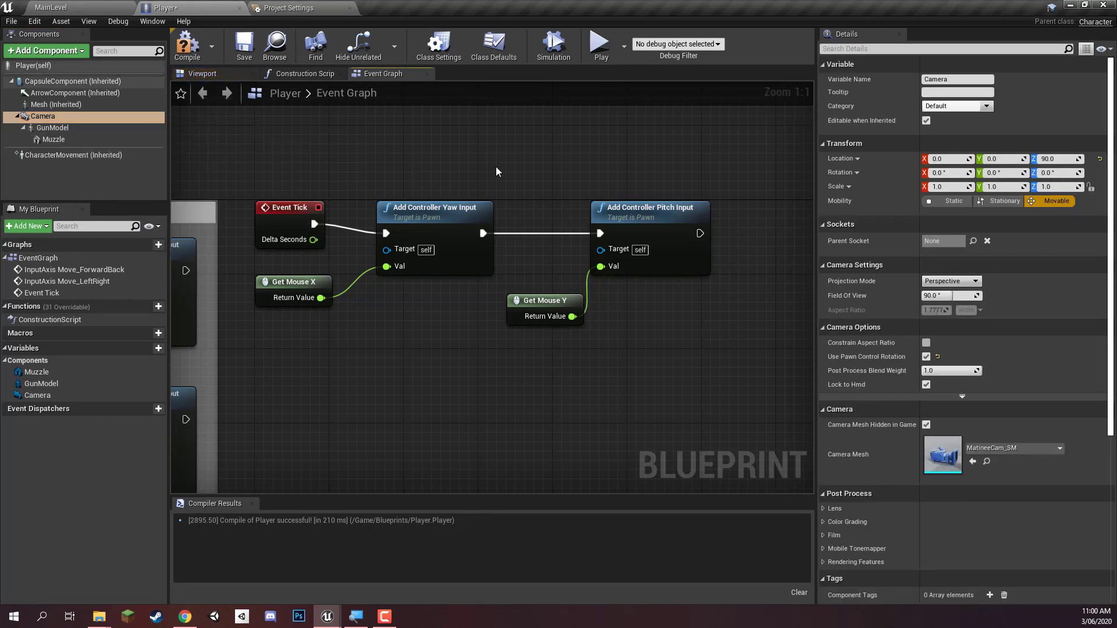
left_click(596, 46)
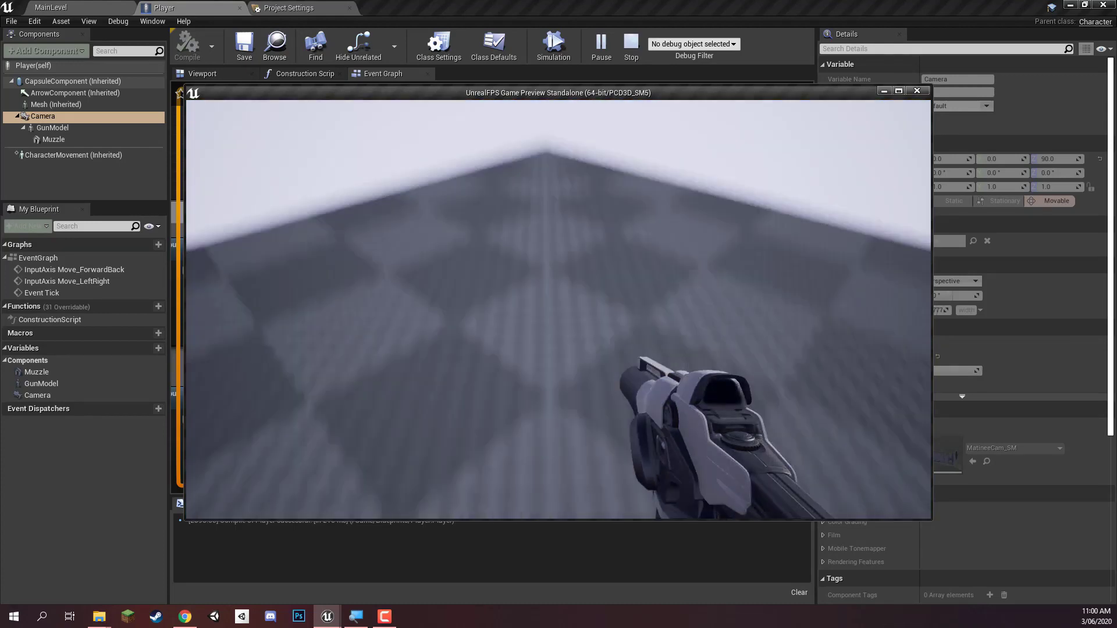
key("Escape")
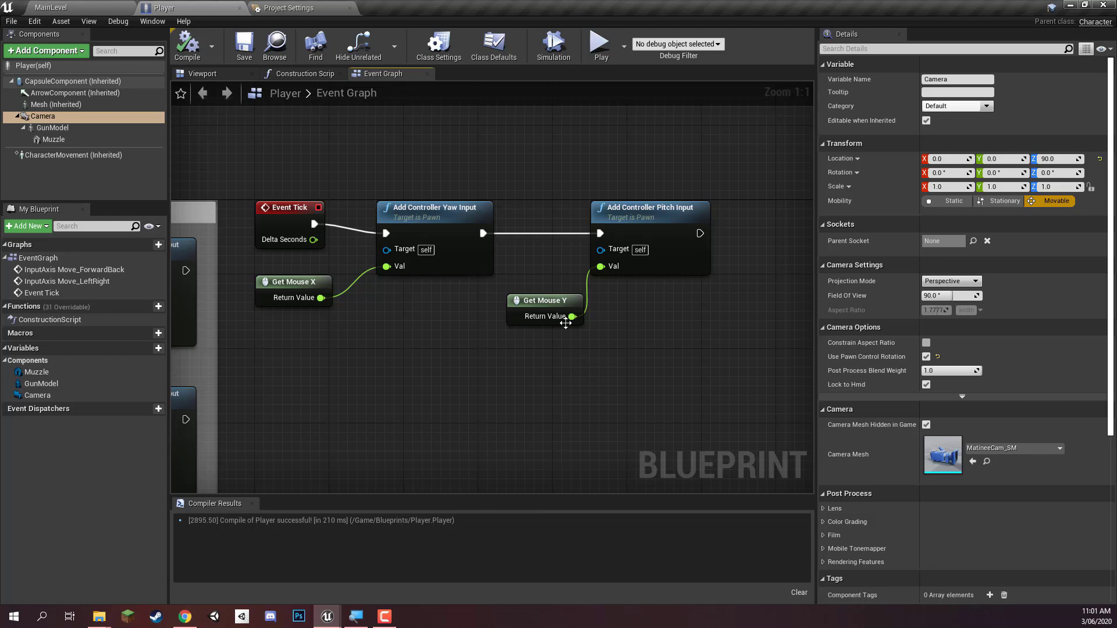
- Detach Get Mouse Y from the pitch input and feed its Return Value into a new float multiply node
left_click_drag(582, 314, 522, 312)
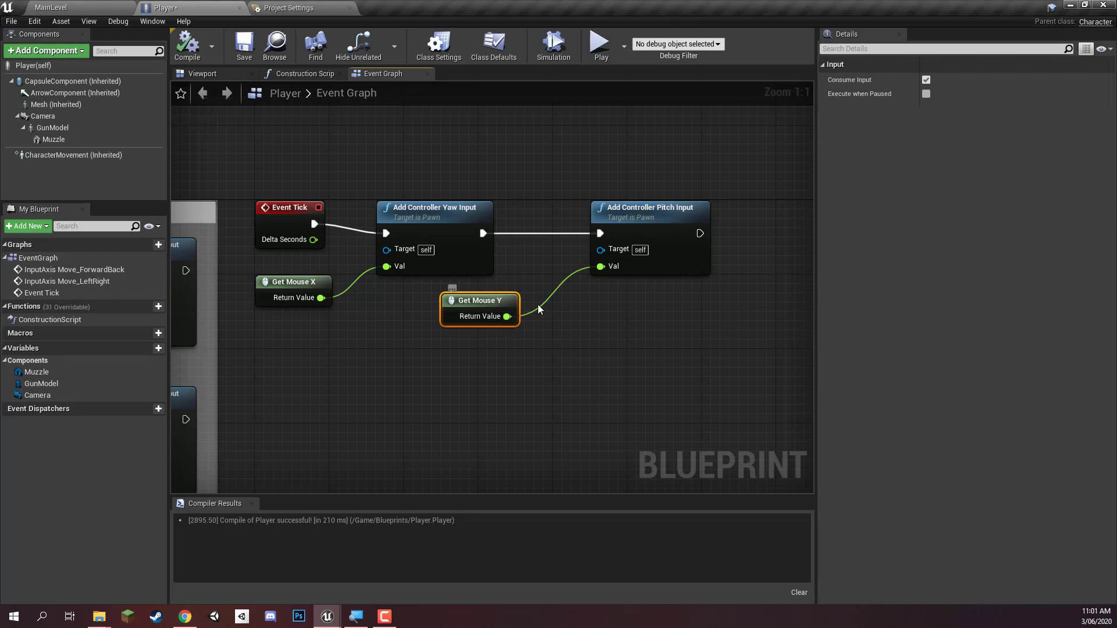
left_click(552, 293, "alt")
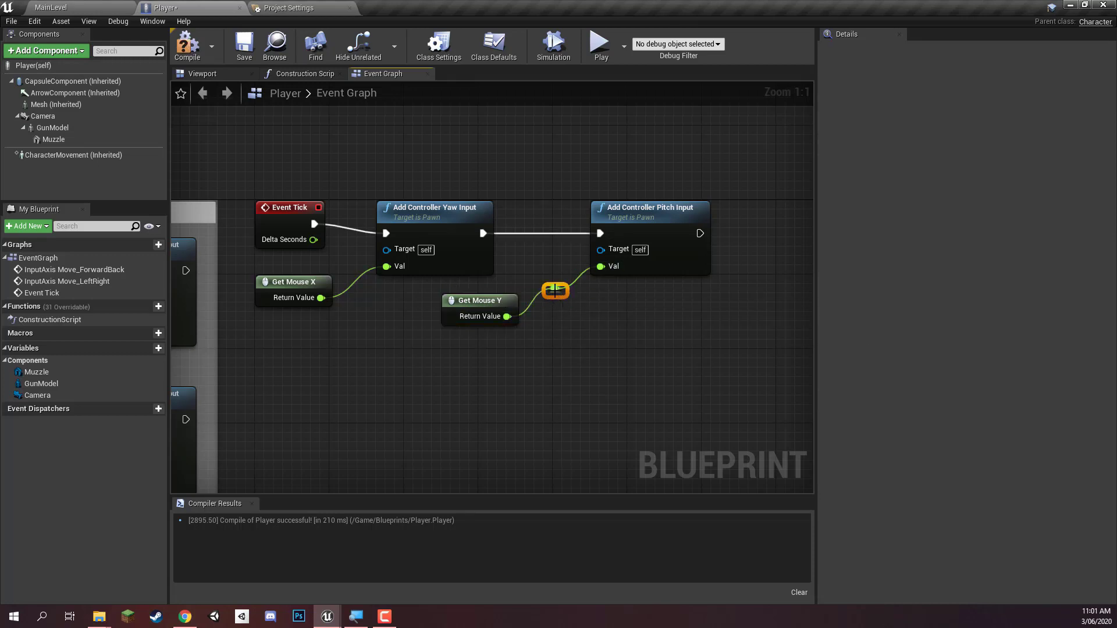
left_click_drag(505, 318, 552, 313)
type("multip")
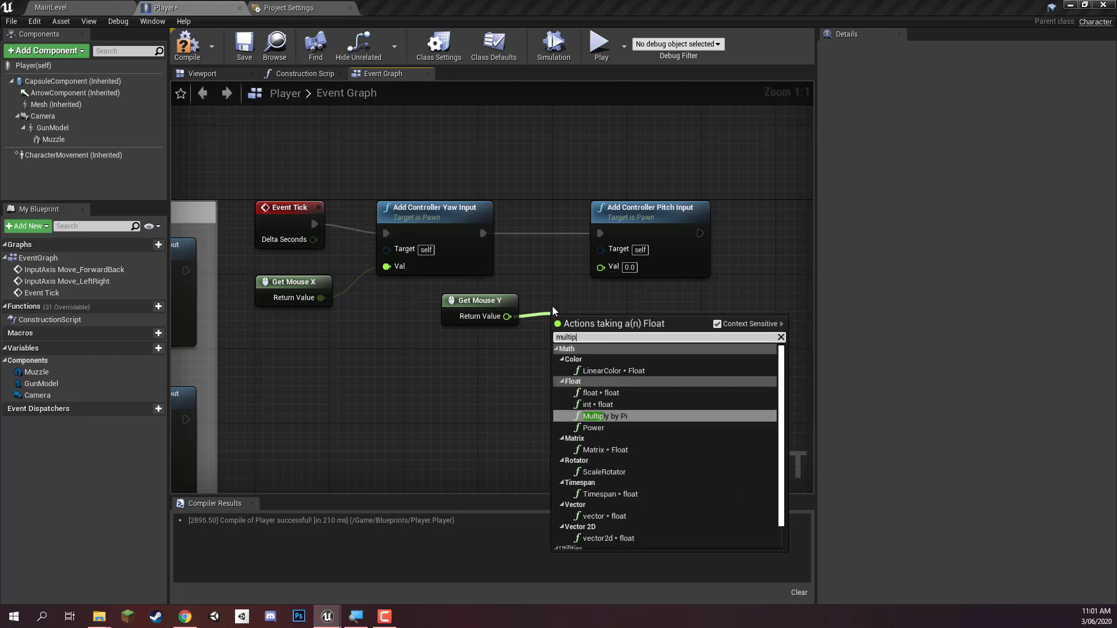
key("Up")
key("Return")
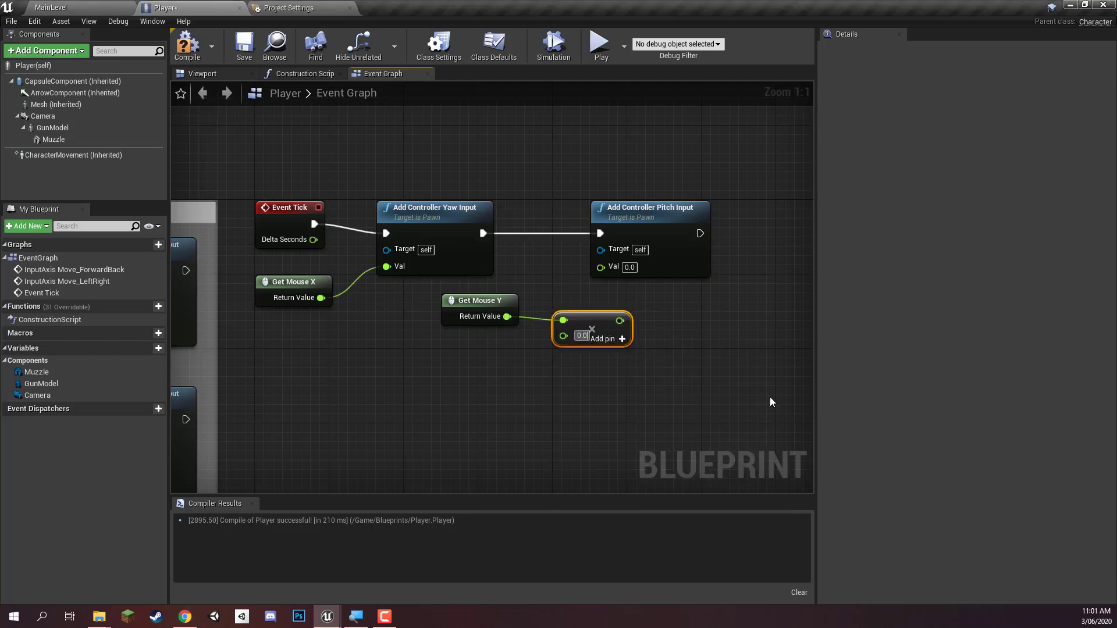
- Set the multiply node's second value to -1 and connect its result to the pitch input's Val
type("-1")
key("Return")
left_click(640, 319)
left_click_drag(620, 320, 600, 267)
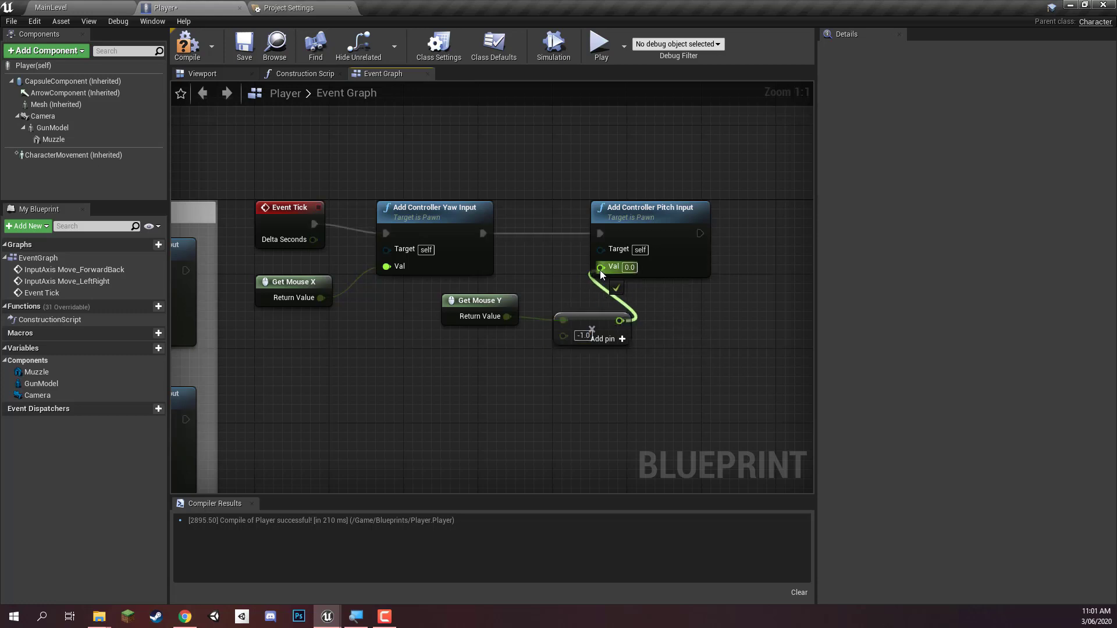
- Tidy the Get Mouse Y and multiply nodes beneath the input nodes, and test the inverted vertical look in a play session
left_click_drag(589, 326, 570, 306)
left_click_drag(474, 306, 427, 305)
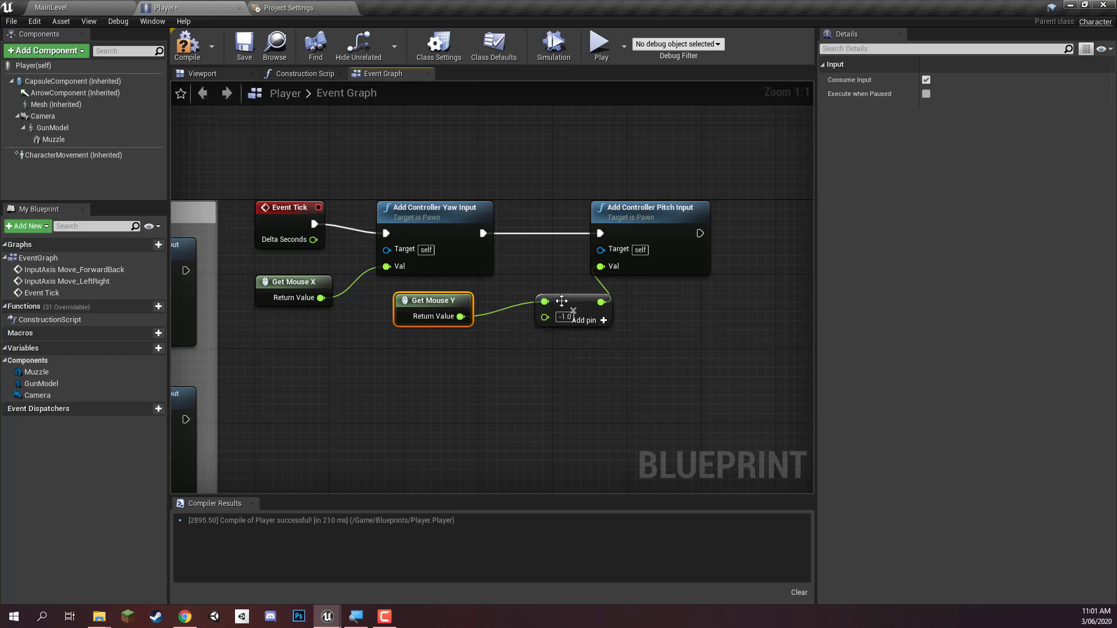
left_click_drag(564, 302, 536, 302)
left_click(597, 51)
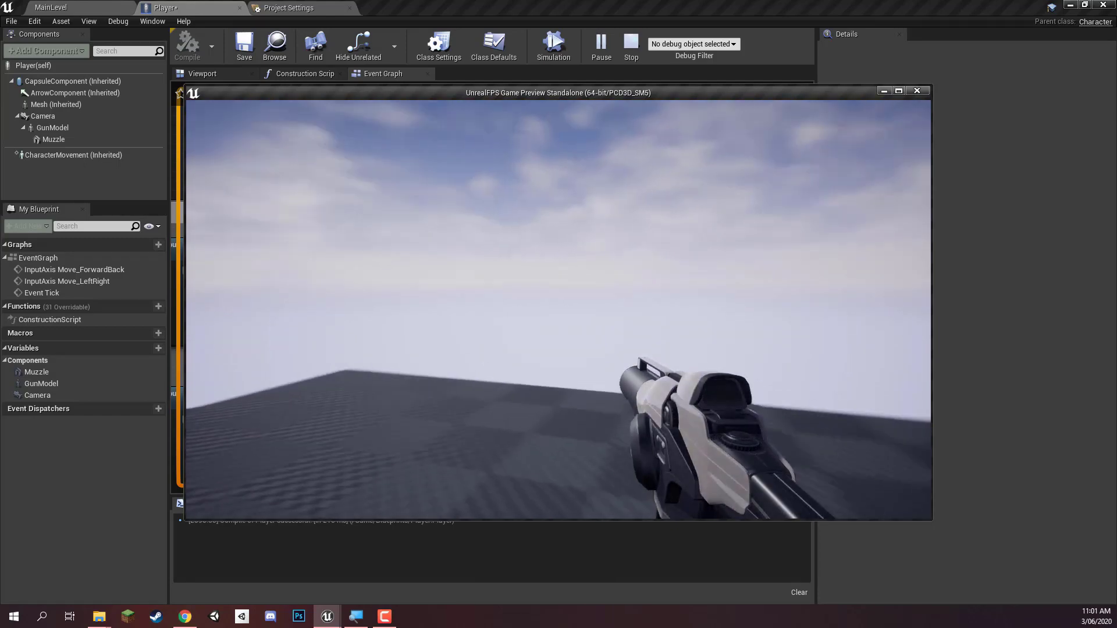
key("Escape")
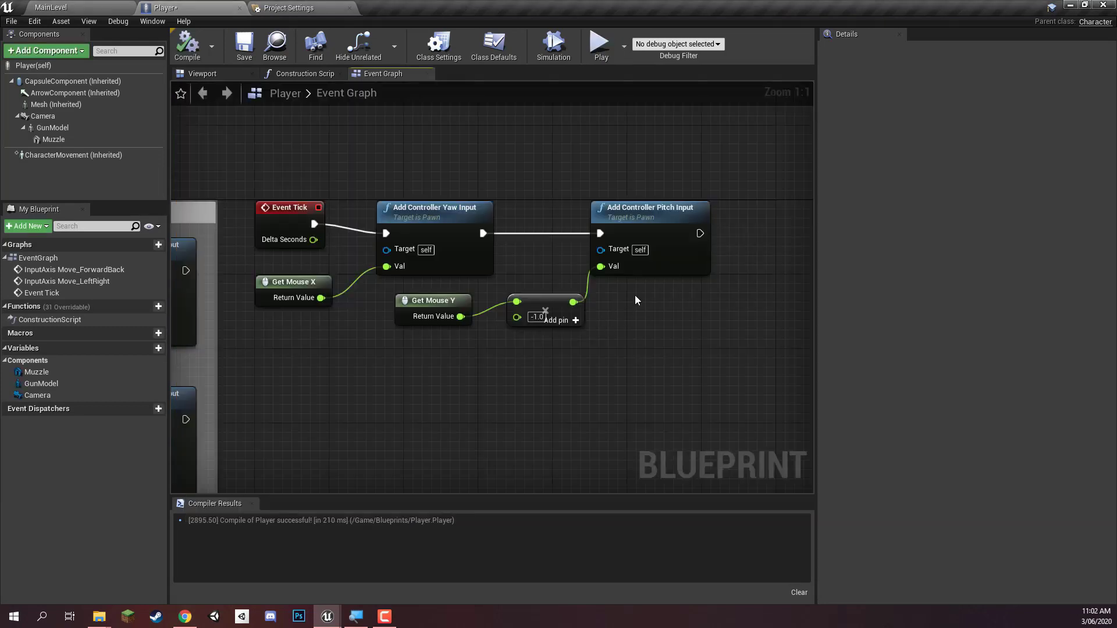
- Wrap the Event Tick, yaw, pitch and mouse value nodes in a comment box titled Mouse Look
left_click_drag(691, 316, 248, 195)
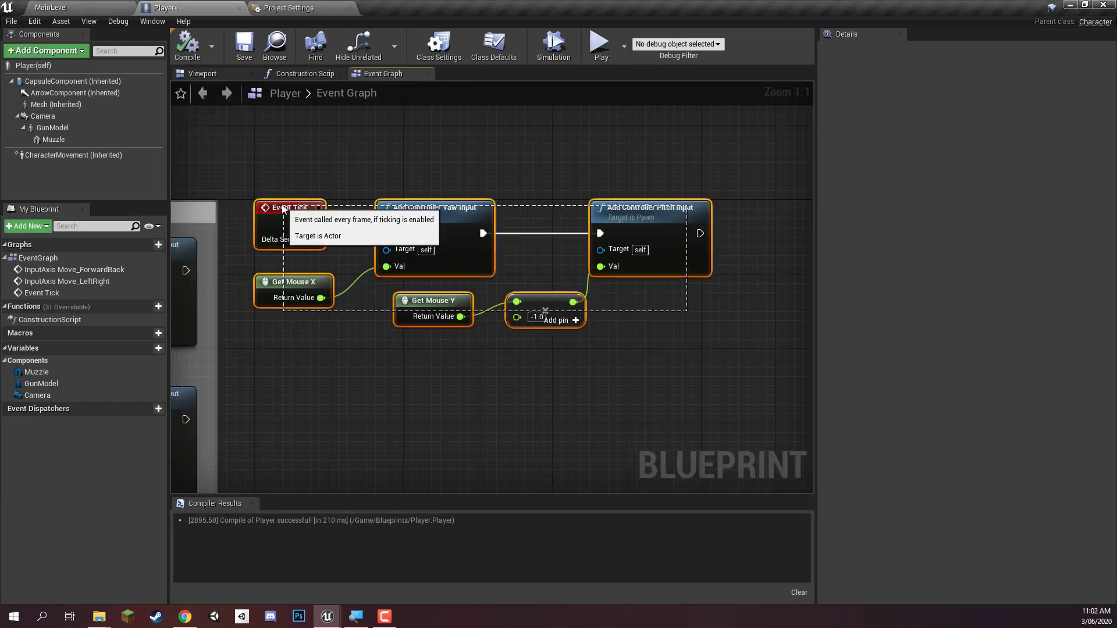
right_click(282, 208)
left_click(347, 496)
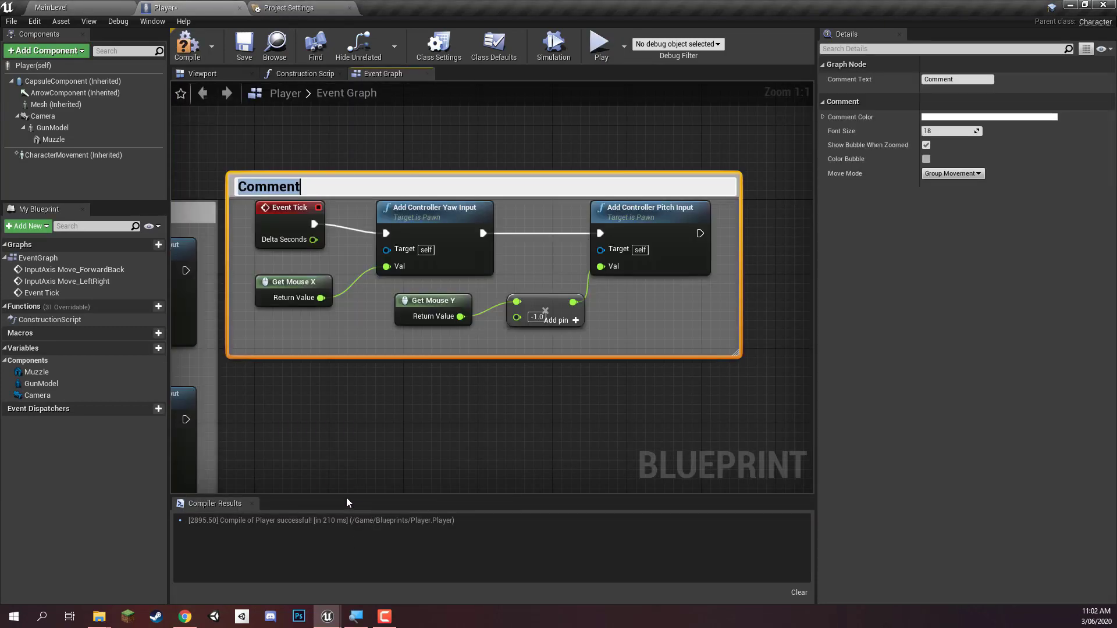
type("Mo")
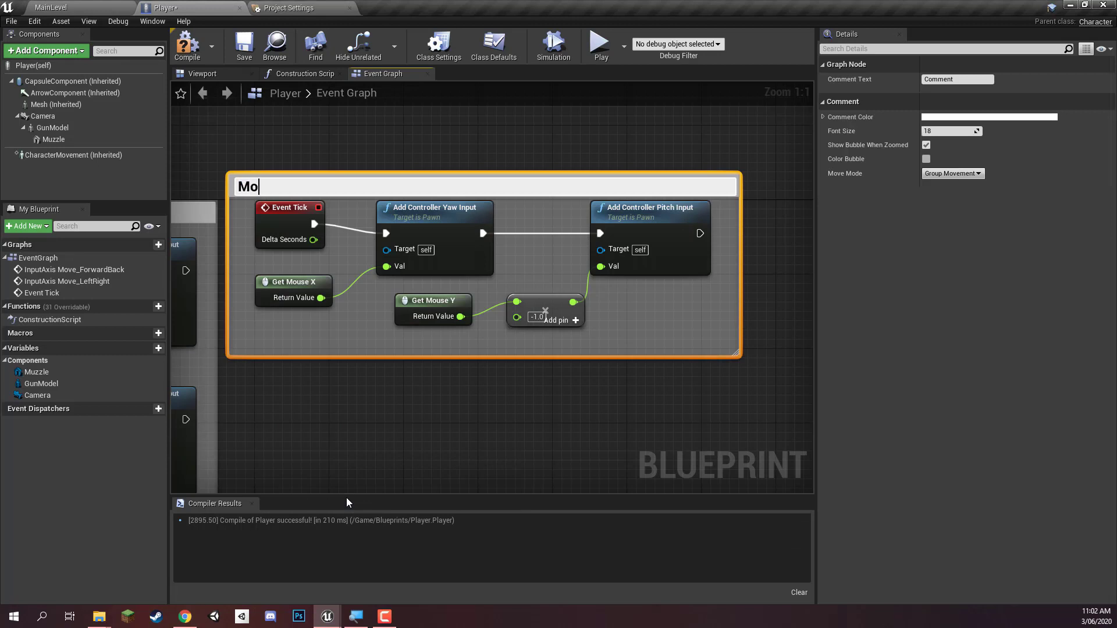
type("use Look")
key("Return")
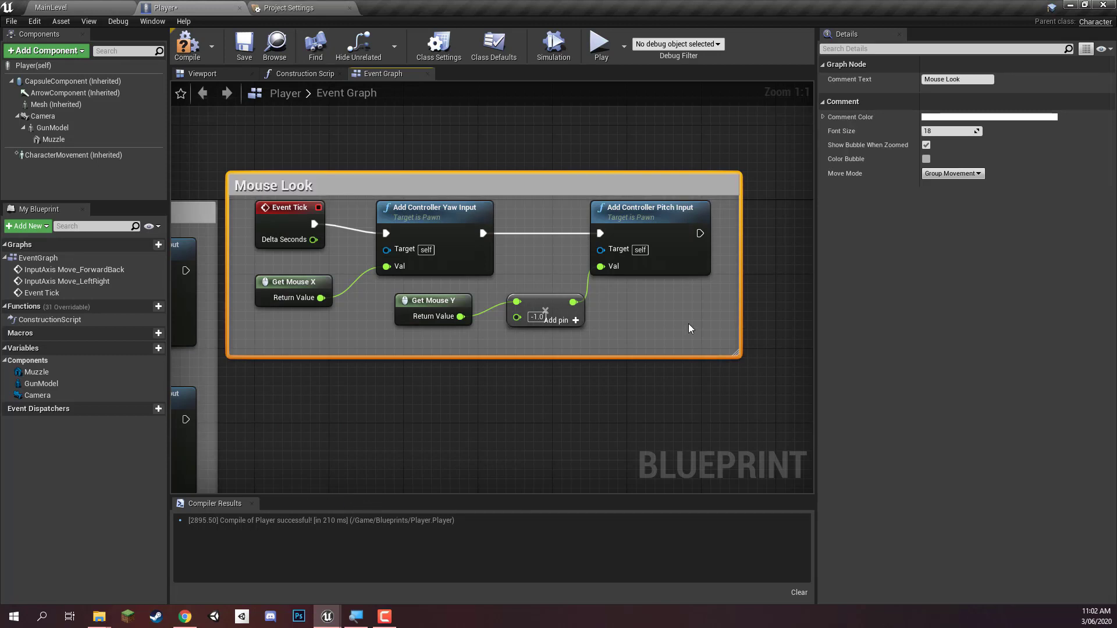
- Shift the enclosed nodes slightly down inside the Mouse Look comment box, and shrink the box to fit them
left_click_drag(691, 325, 282, 217)
left_click(696, 372)
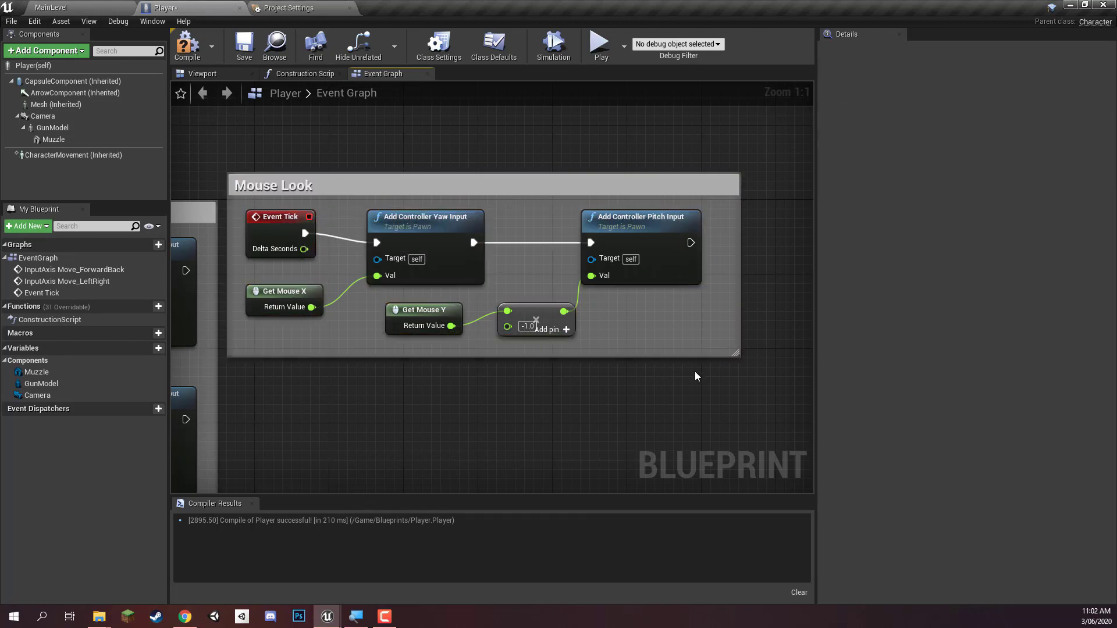
left_click_drag(737, 352, 716, 346)
- Move the Mouse Look comment box level with the top edge of the Movement comment box
right_click_drag(524, 374, 747, 336)
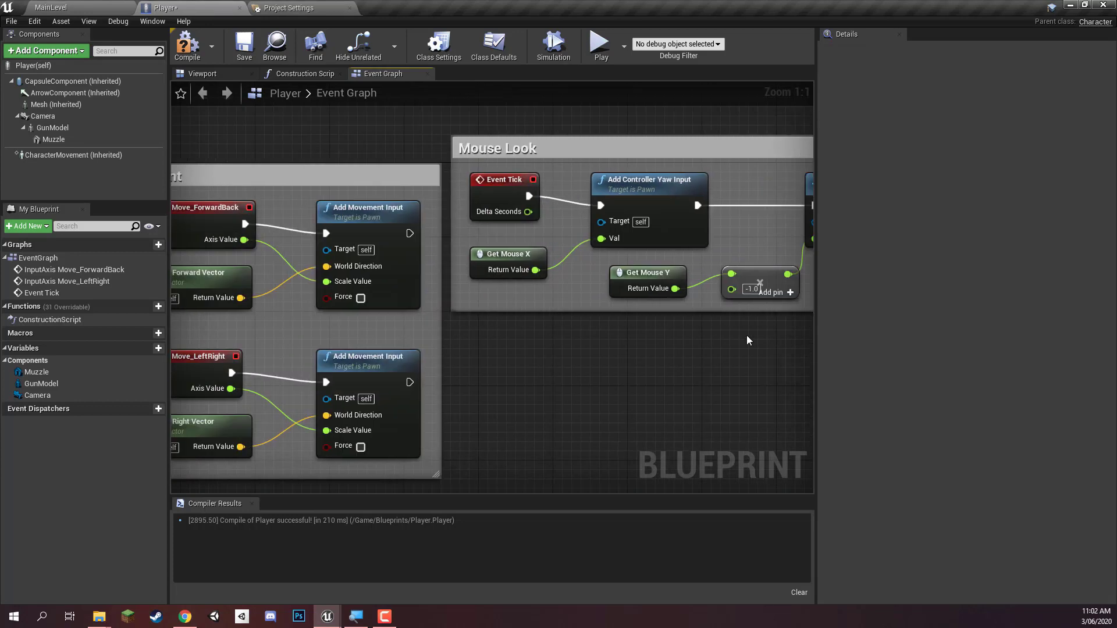
left_click_drag(549, 150, 550, 179)
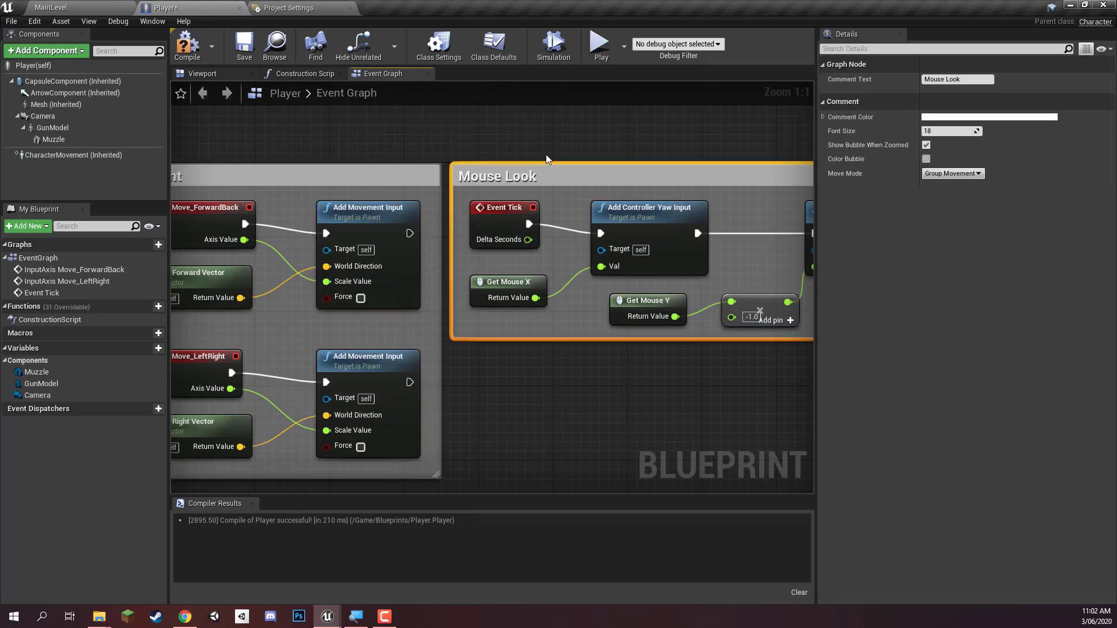
left_click(546, 162)
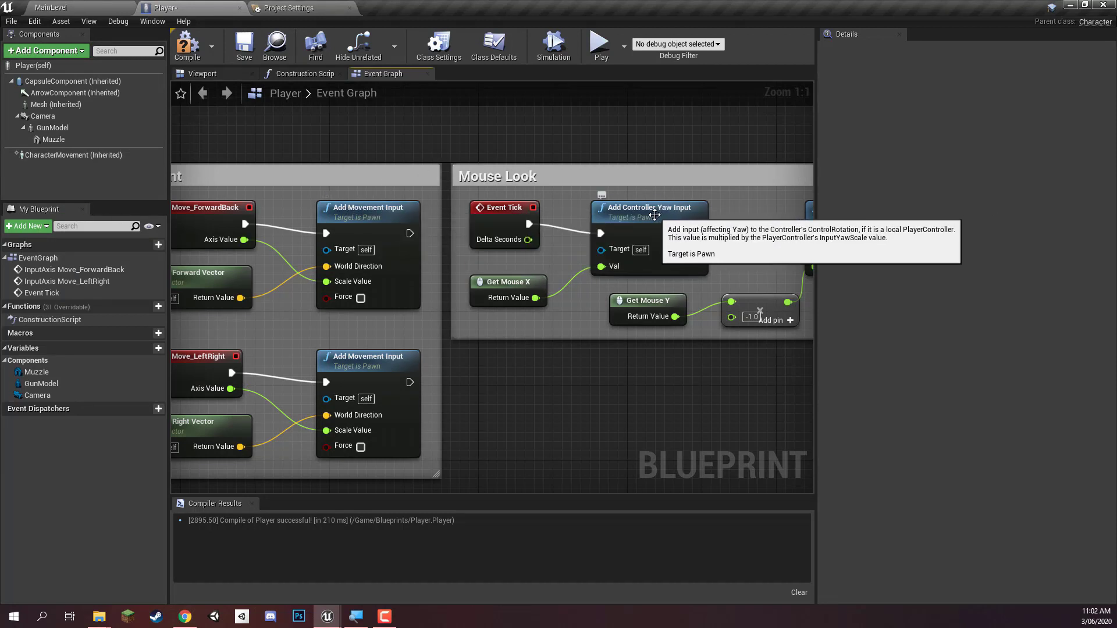
- Add the Jump input action event to the graph and place it just beneath the Mouse Look comment box
right_click_drag(655, 215, 621, 198)
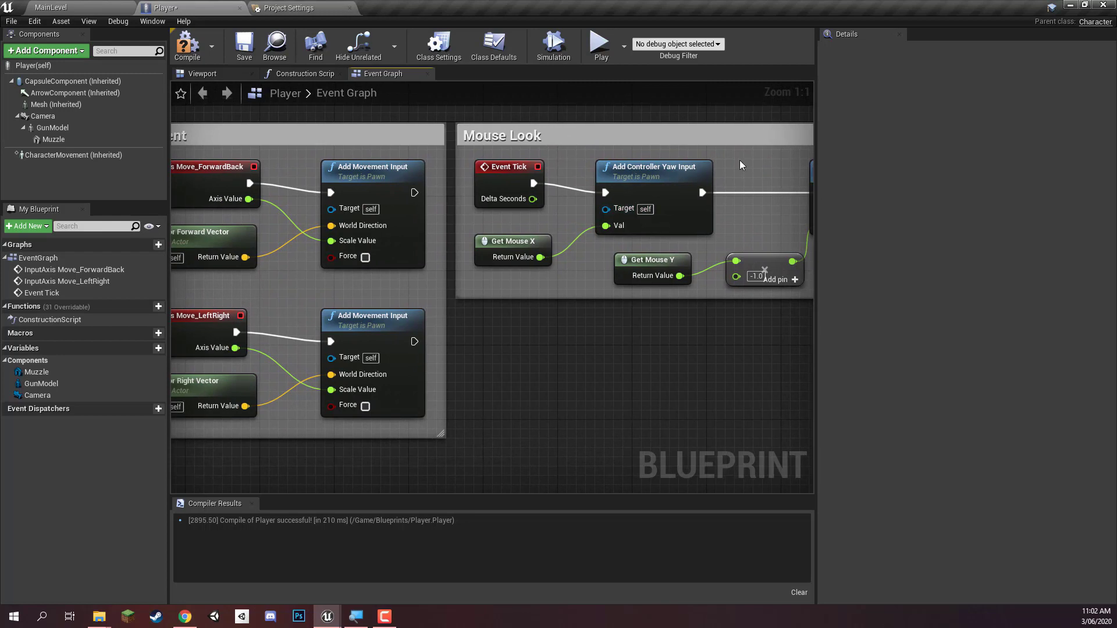
right_click(510, 351)
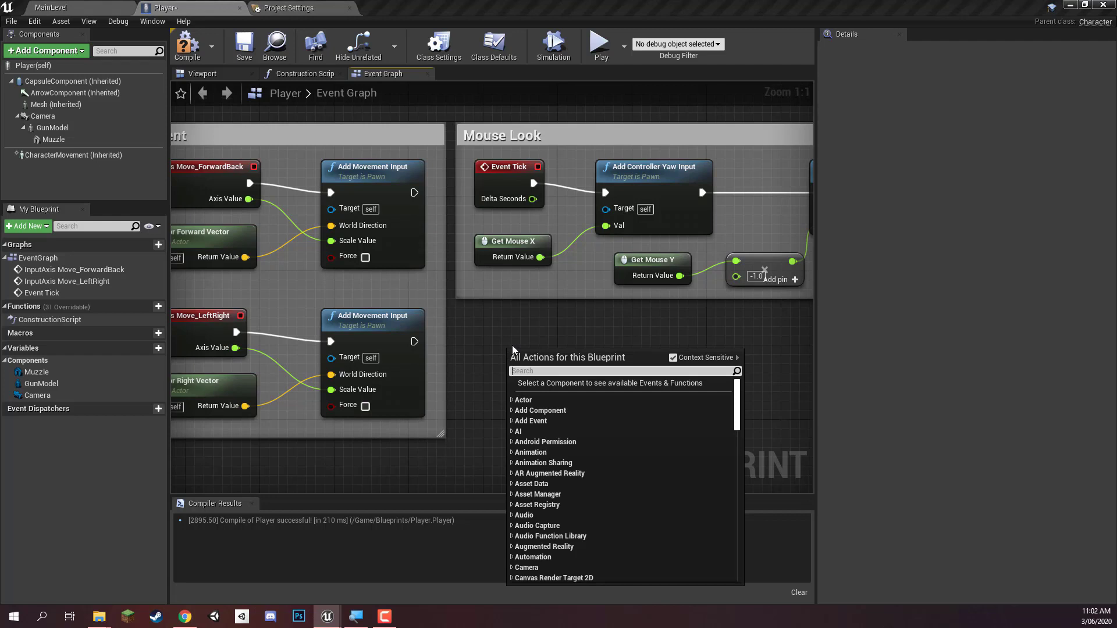
type("jump")
key("Up")
key("Up")
key("Up")
key("Up")
key("Up")
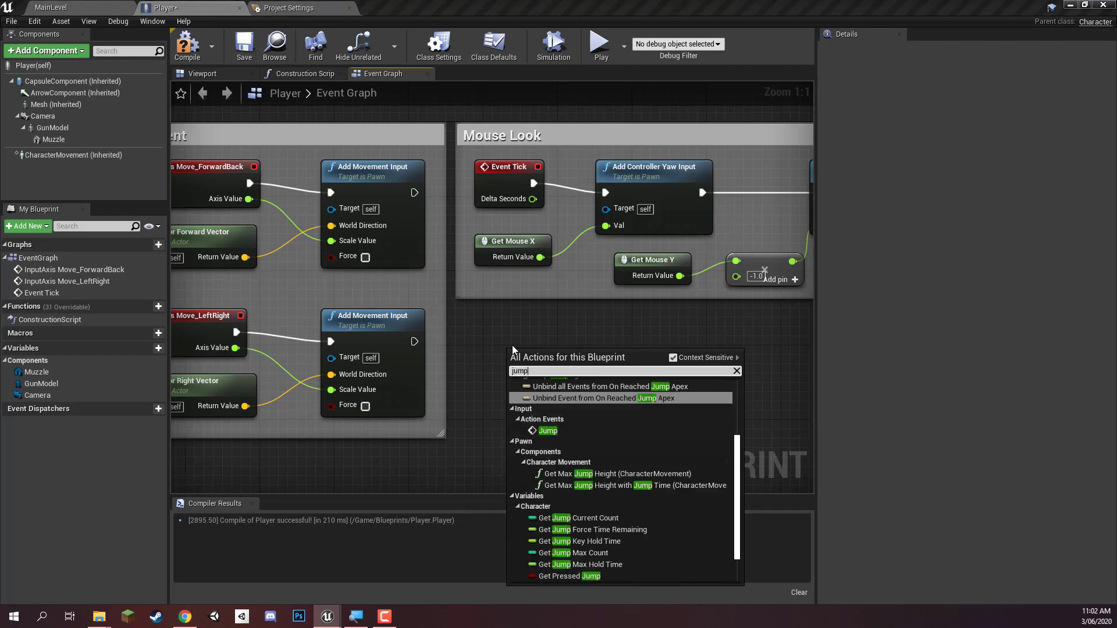
key("Return")
left_click_drag(536, 354, 498, 334)
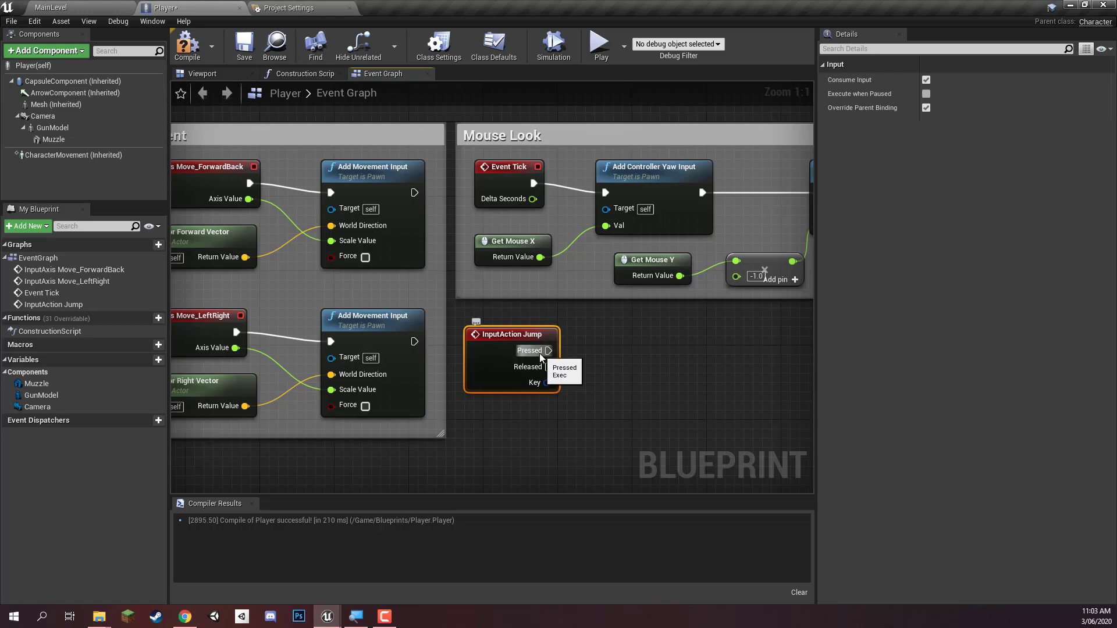
- Add a Branch node driven by the Pressed output of InputAction Jump and line it up level with the event
left_click_drag(548, 350, 668, 348)
type("branch")
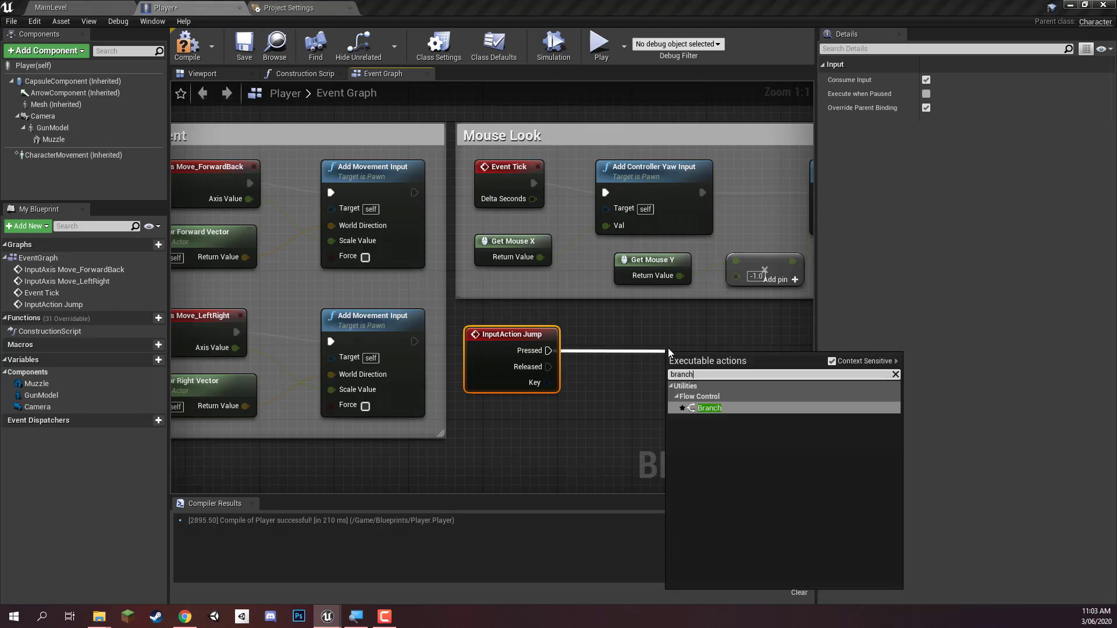
key("Return")
left_click_drag(703, 362, 675, 343)
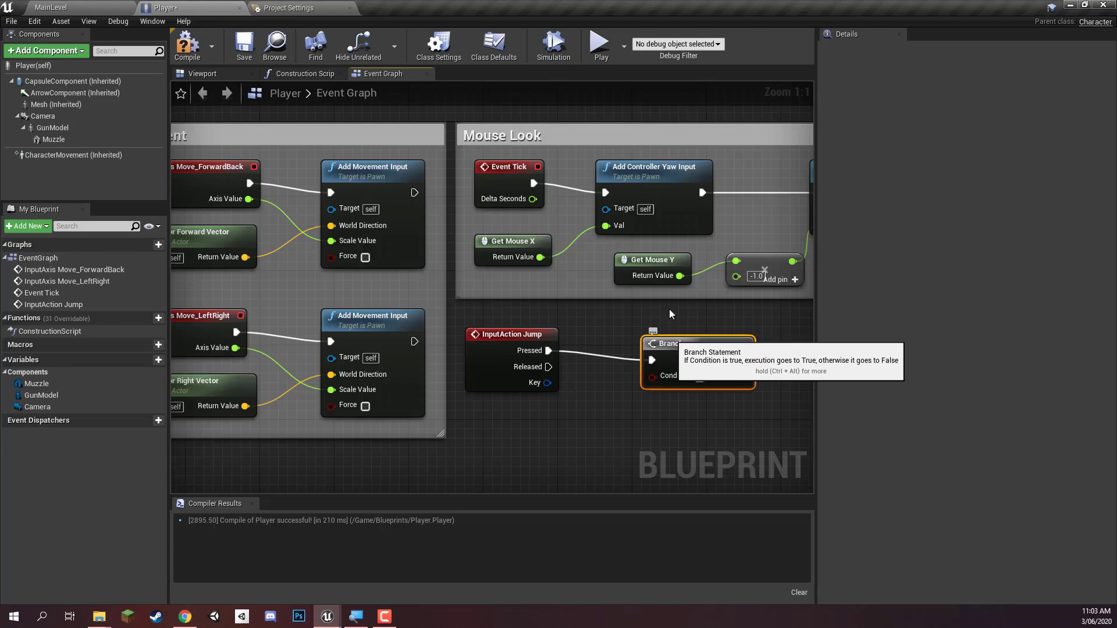
left_click_drag(675, 344, 703, 334)
right_click_drag(698, 387, 664, 350)
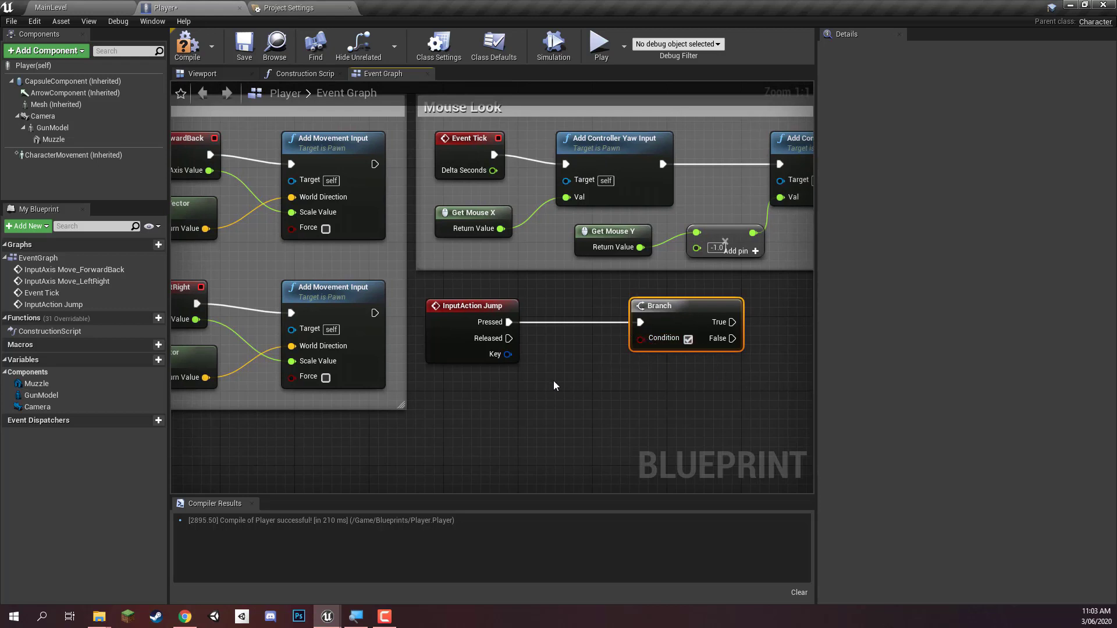
- Add Is Moving on Ground (CharacterMovement), arrange its nodes beneath the jump event, and connect its Return Value to the Branch Condition
right_click(574, 405)
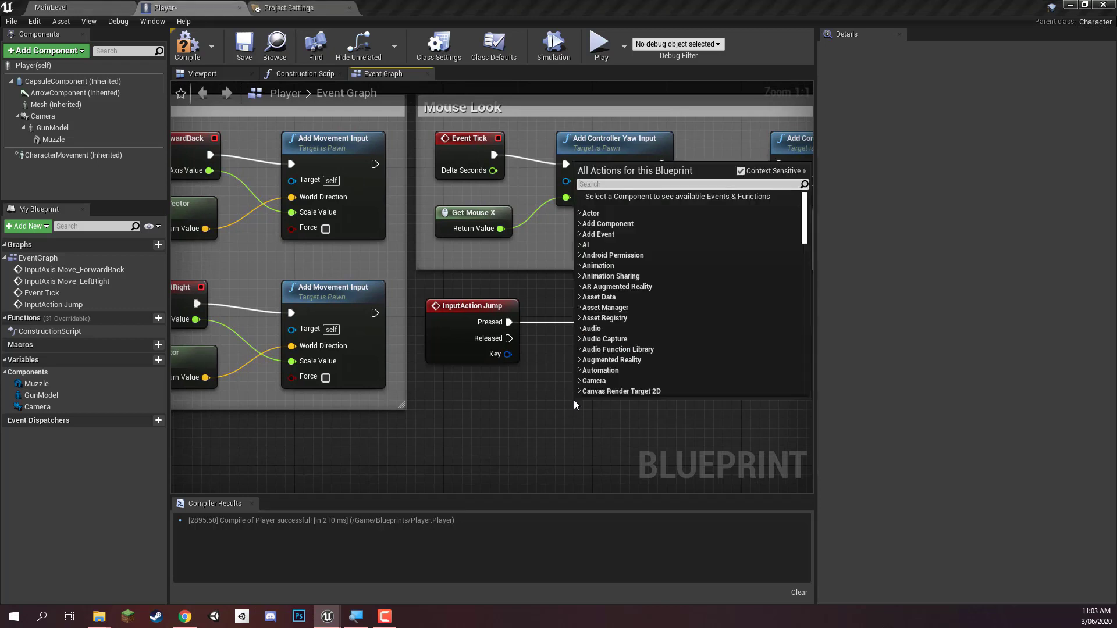
type("ismovingon")
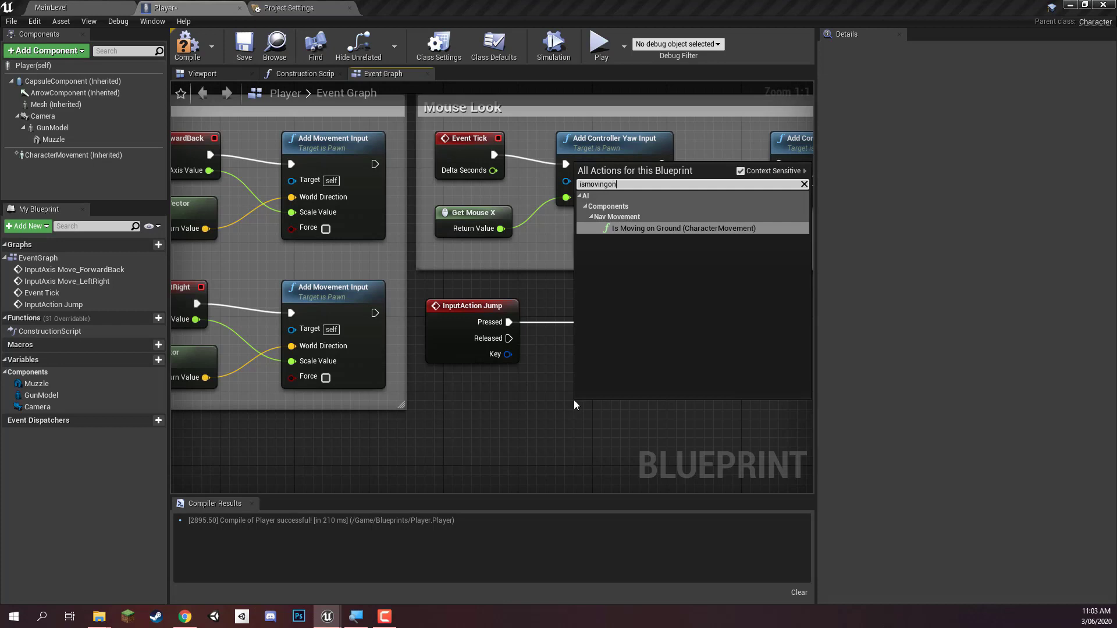
key("Return")
left_click(609, 389)
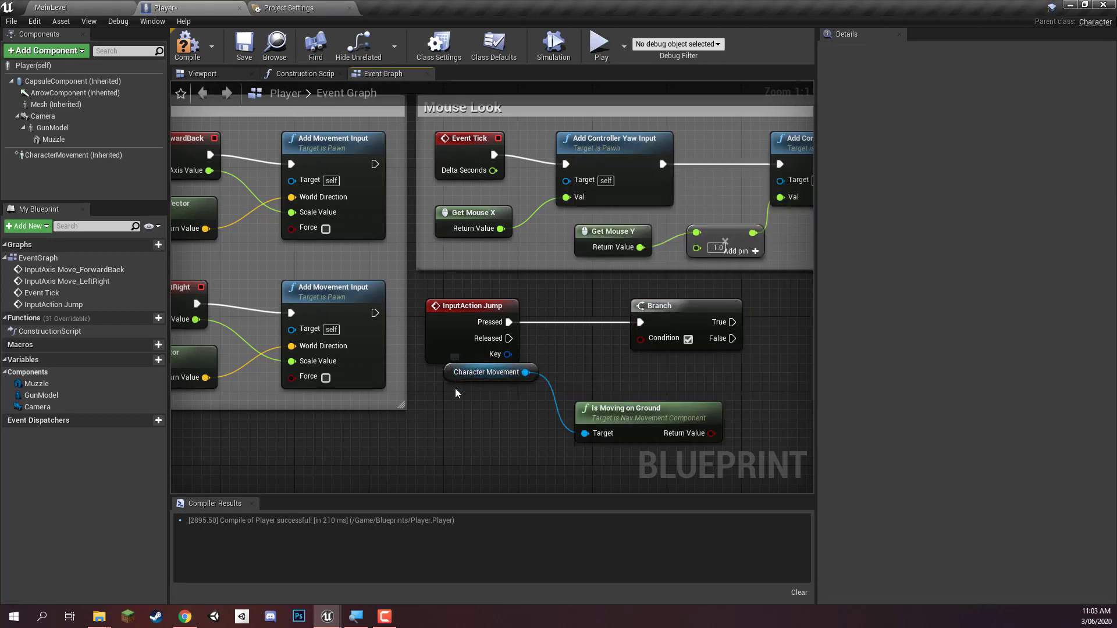
left_click_drag(451, 378, 477, 430)
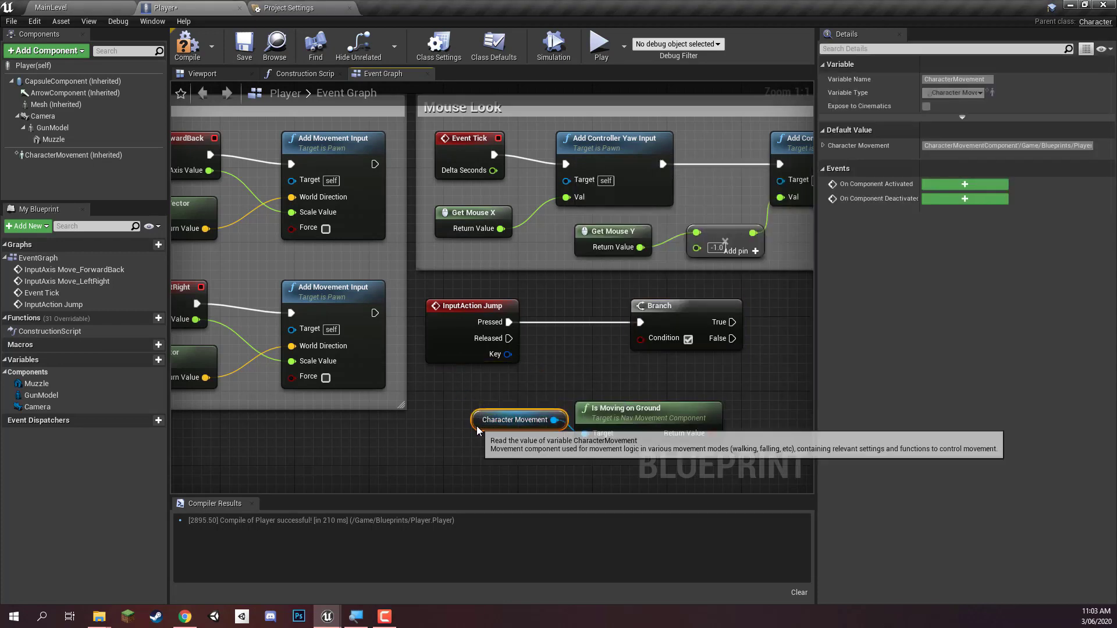
left_click(619, 415, "ctrl")
left_click_drag(618, 414, 573, 389)
left_click(583, 356)
left_click_drag(665, 407, 640, 338)
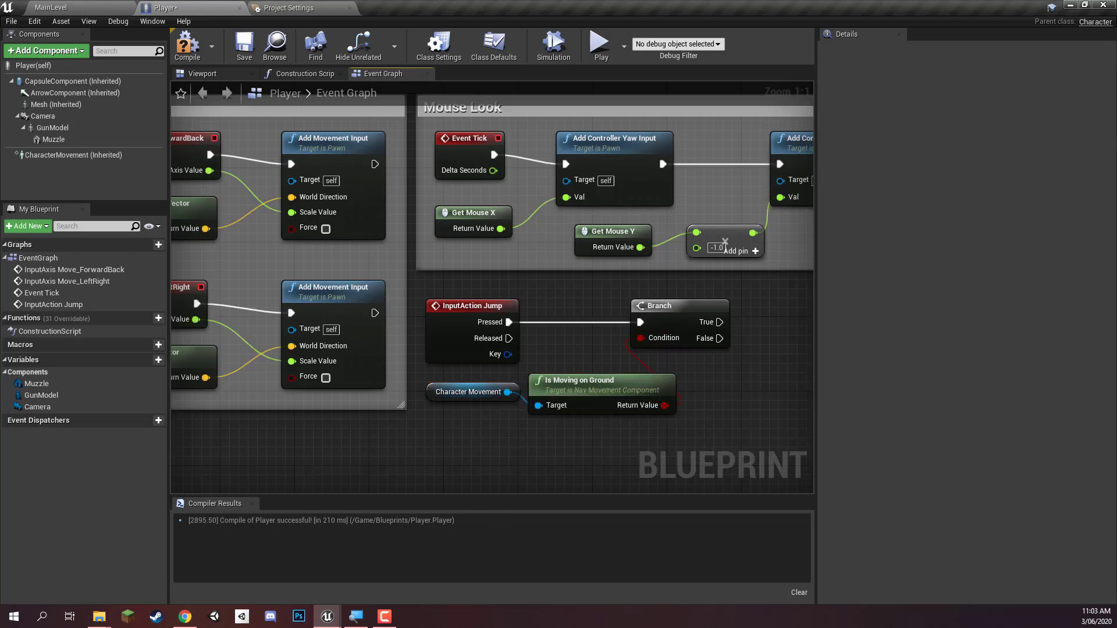
- Add the character Jump function on the Branch's True output and place it beside the Branch node
right_click_drag(595, 352, 411, 366)
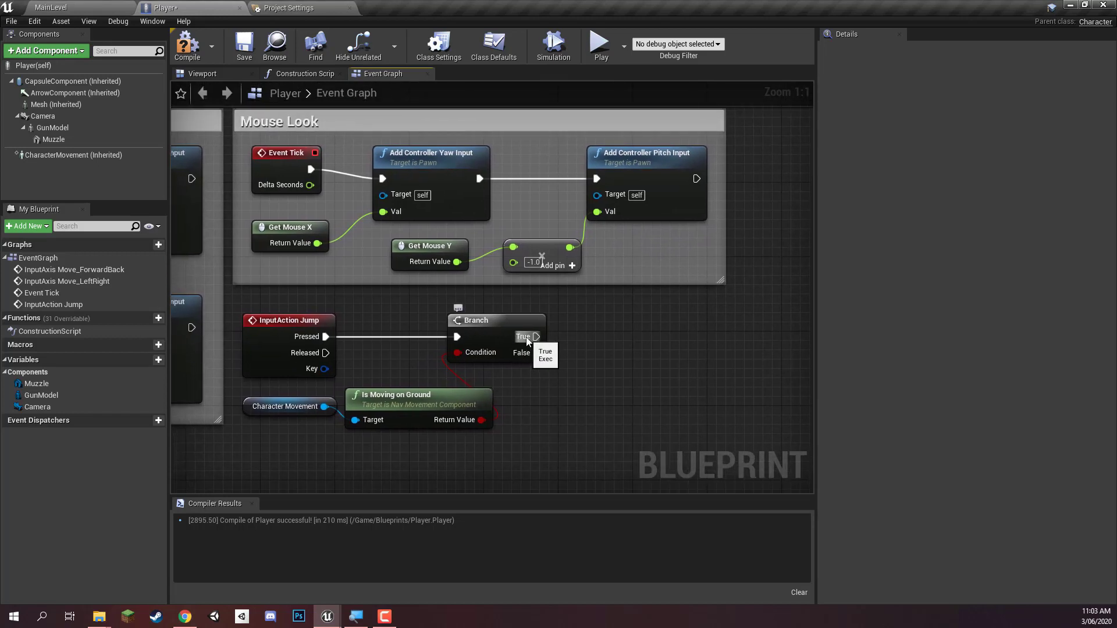
left_click_drag(530, 339, 586, 342)
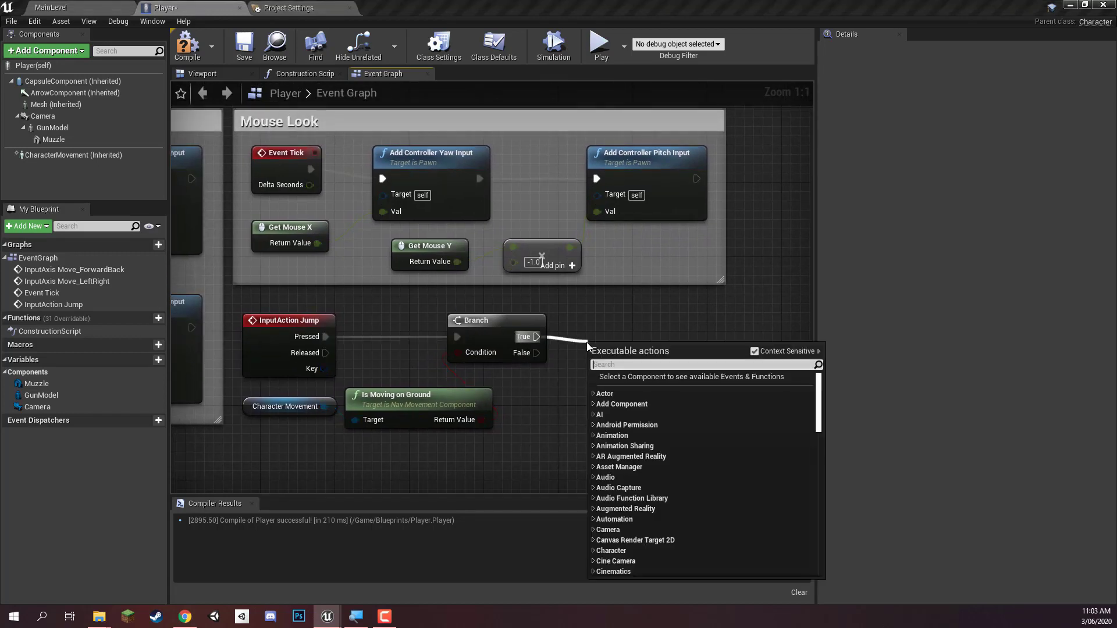
type("jump")
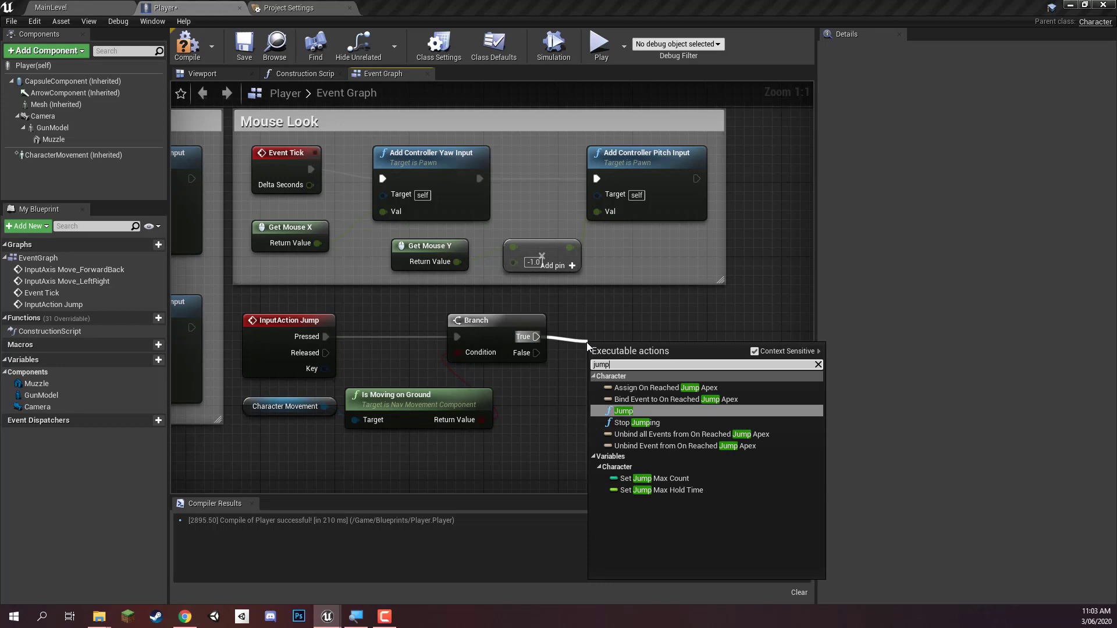
key("Return")
left_click_drag(587, 344, 588, 316)
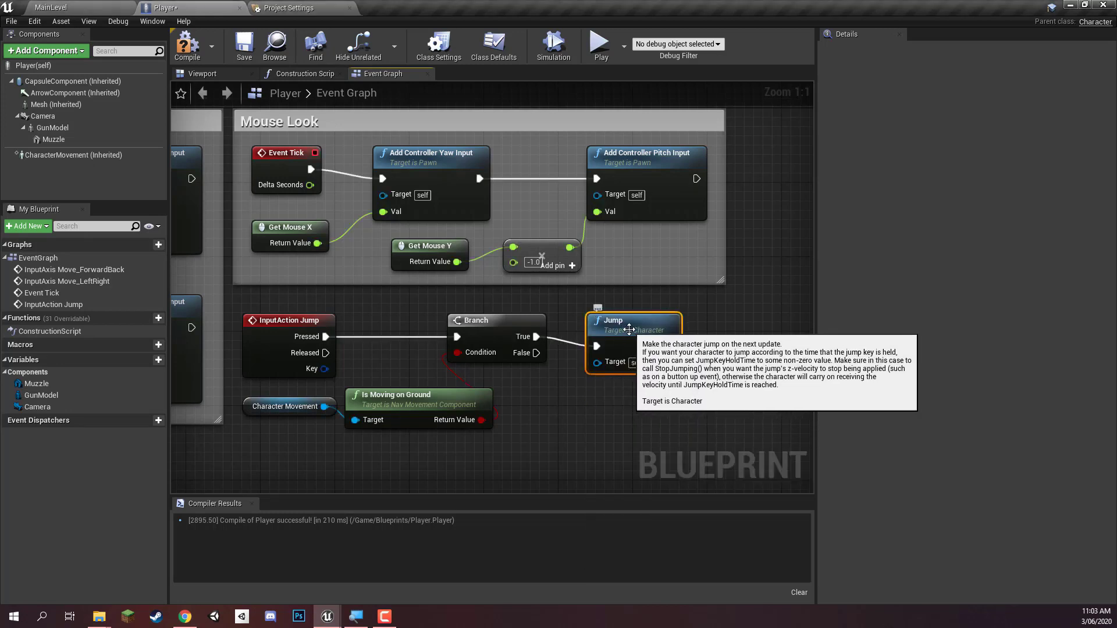
left_click(729, 354)
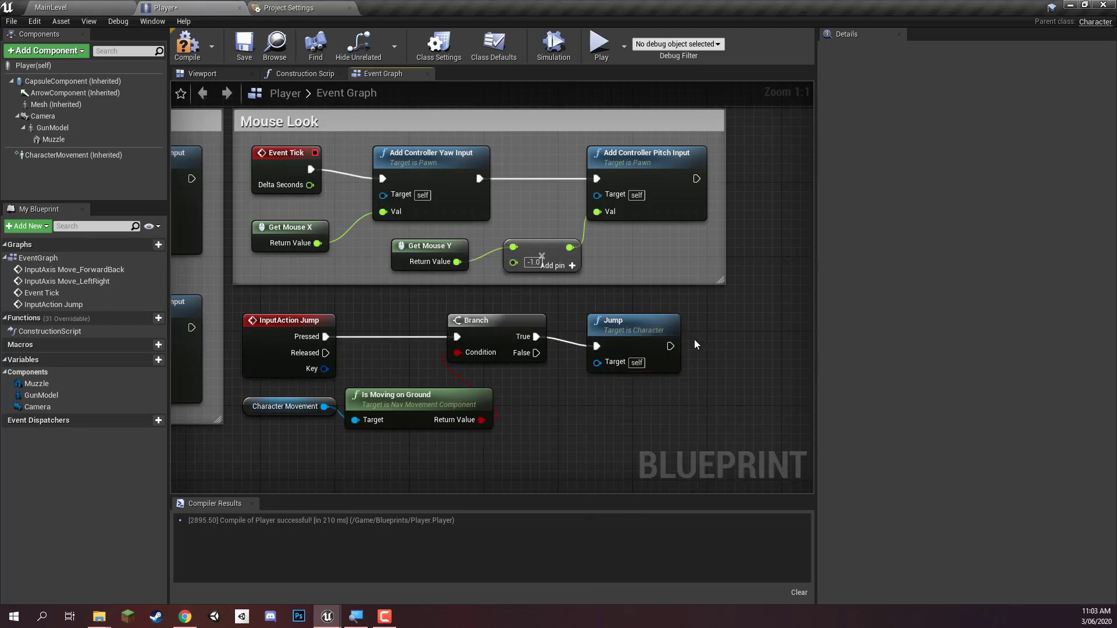
- Save the Player blueprint and test jumping and moving in a play session
right_click_drag(695, 344, 766, 318)
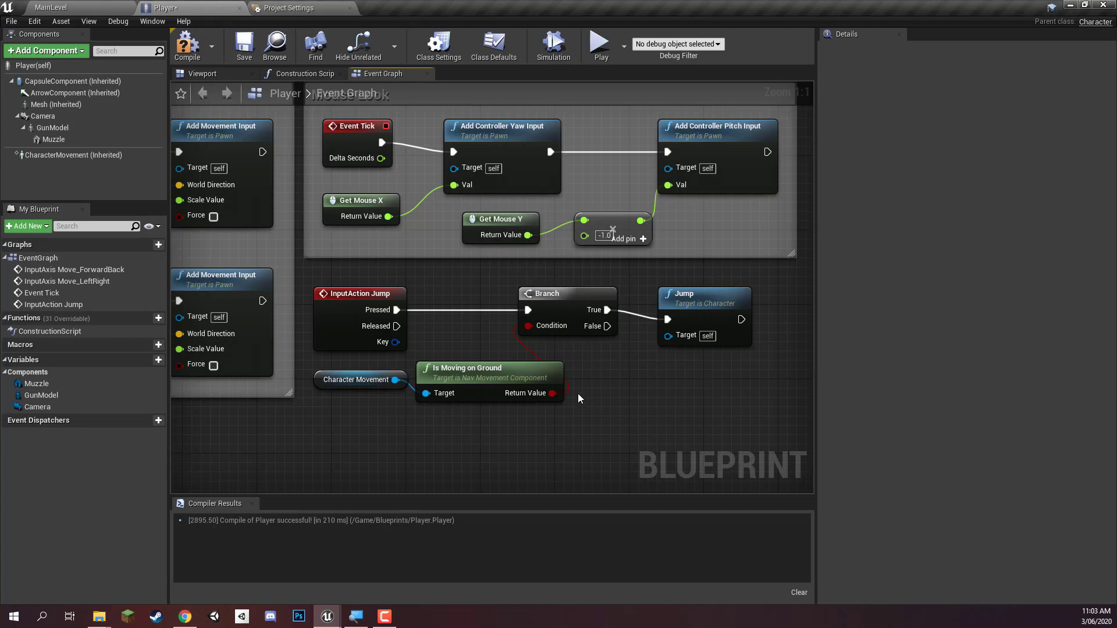
scroll(407, 318, "down", 3)
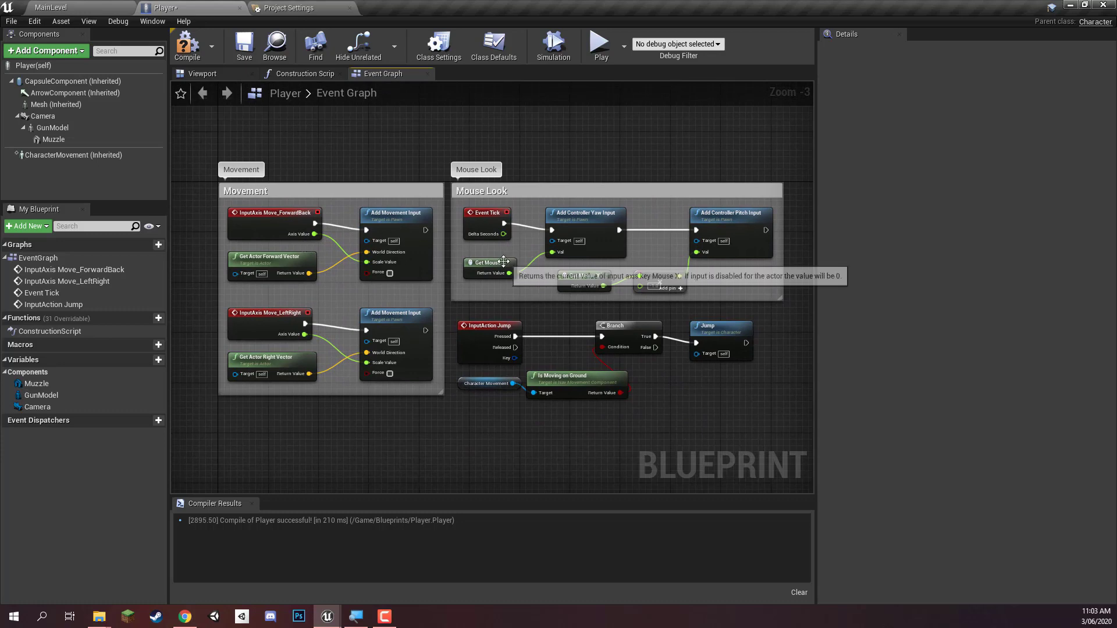
scroll(582, 380, "up", 1)
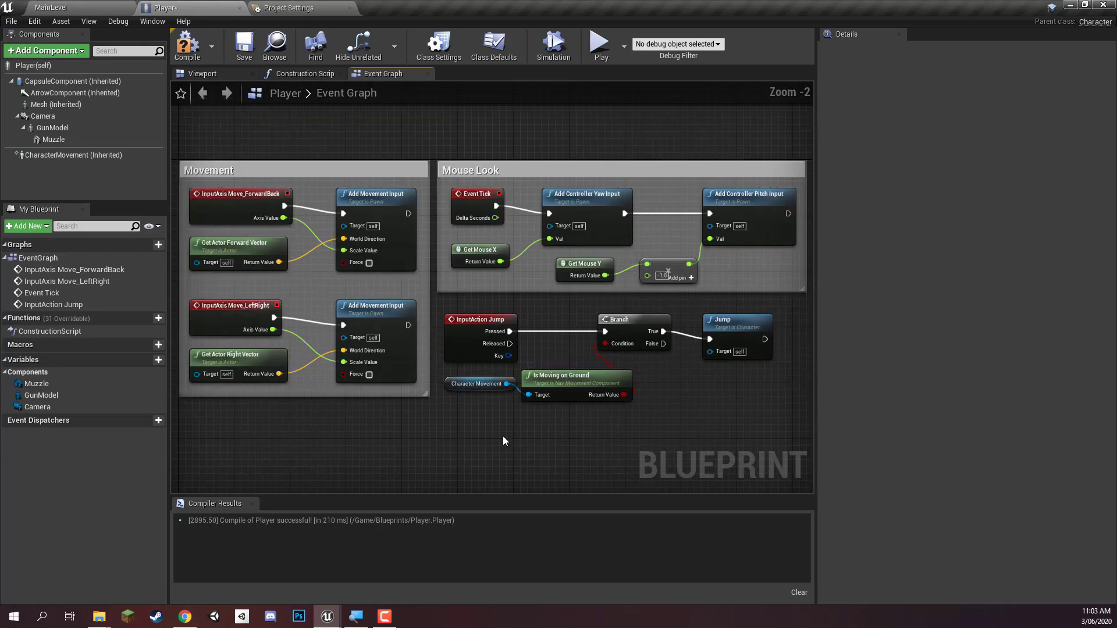
key("ctrl+s")
left_click(605, 52)
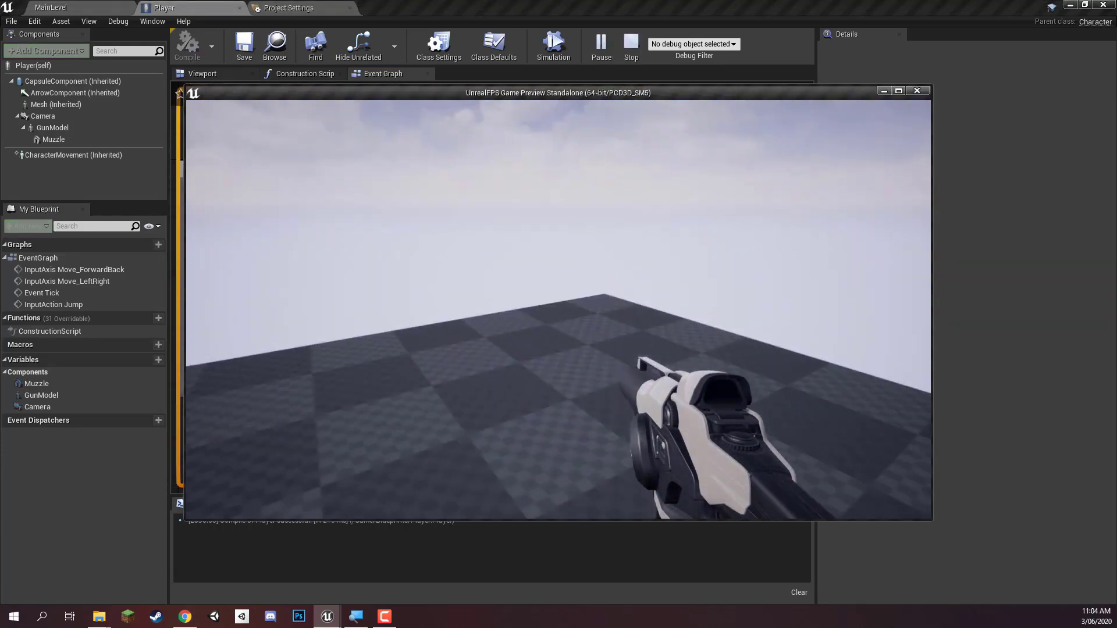
key("space")
key("space")
key("space")
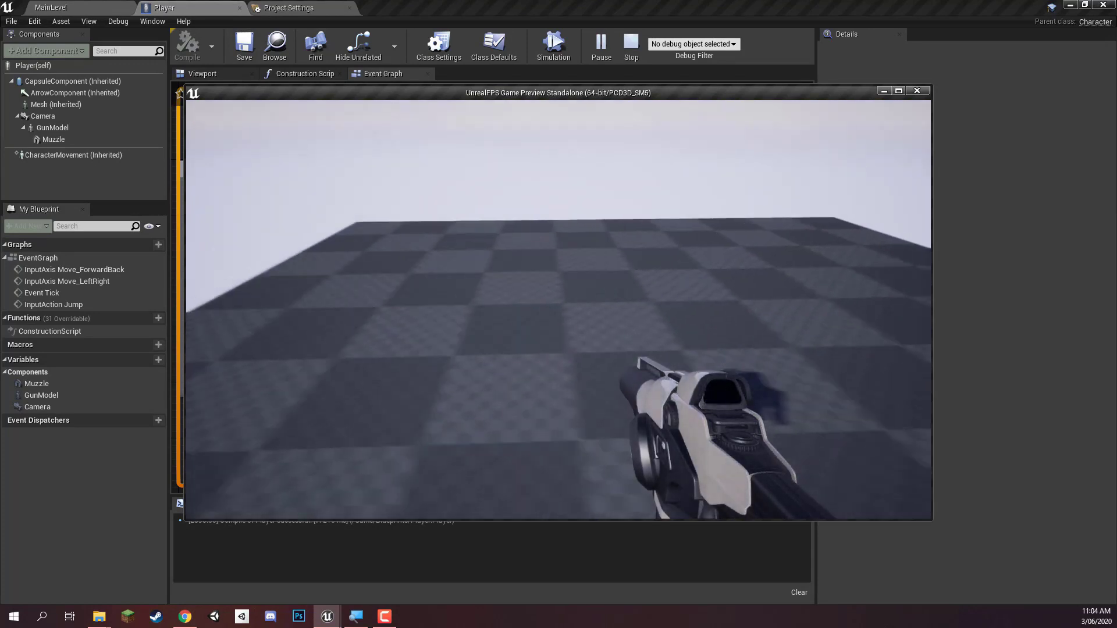
key("a")
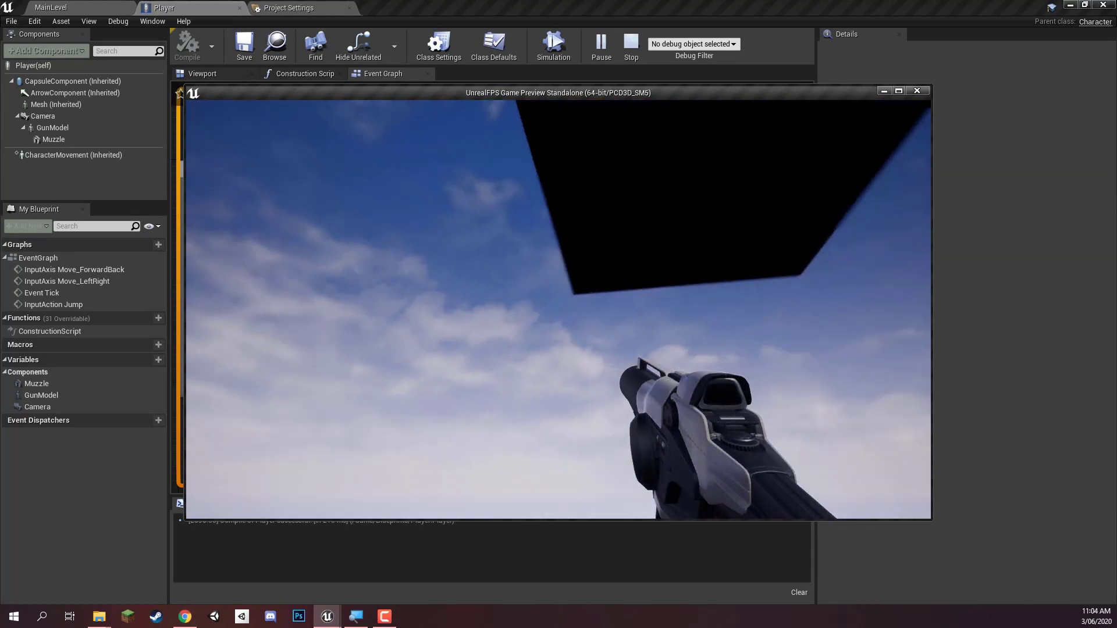
key("Escape")
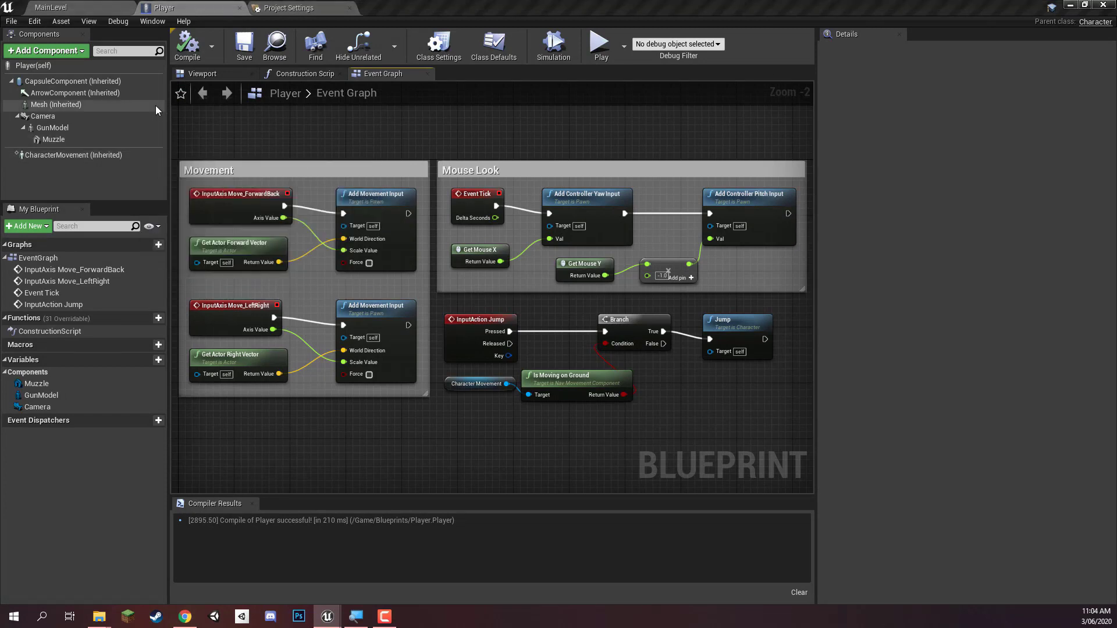
- Set Max Walk Speed of the CharacterMovement component to 700
left_click(31, 154)
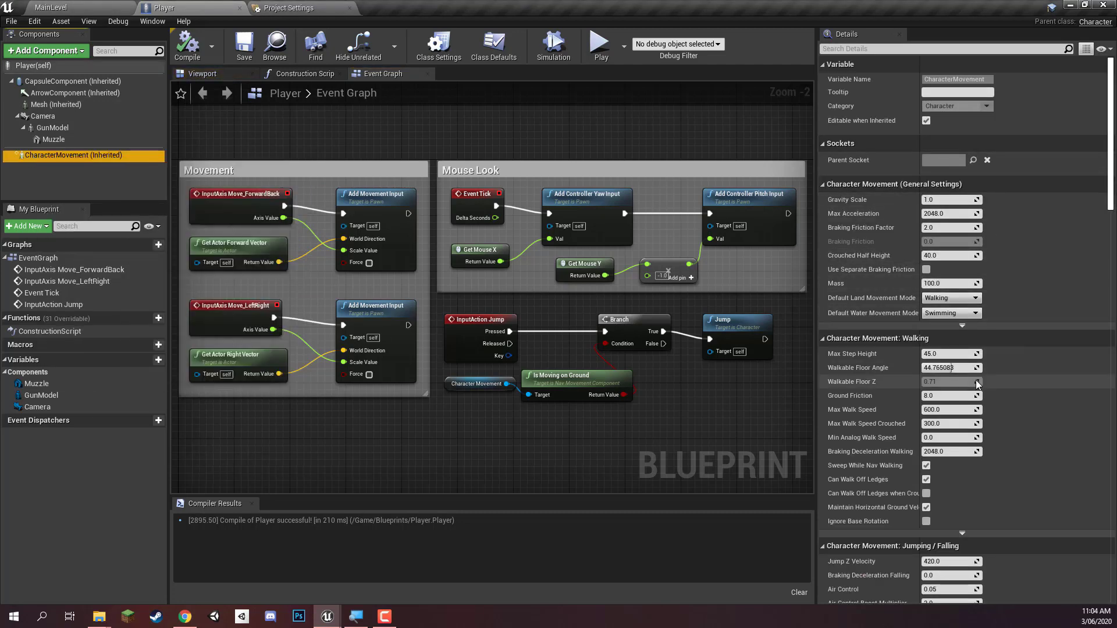
left_click(952, 410)
type("700")
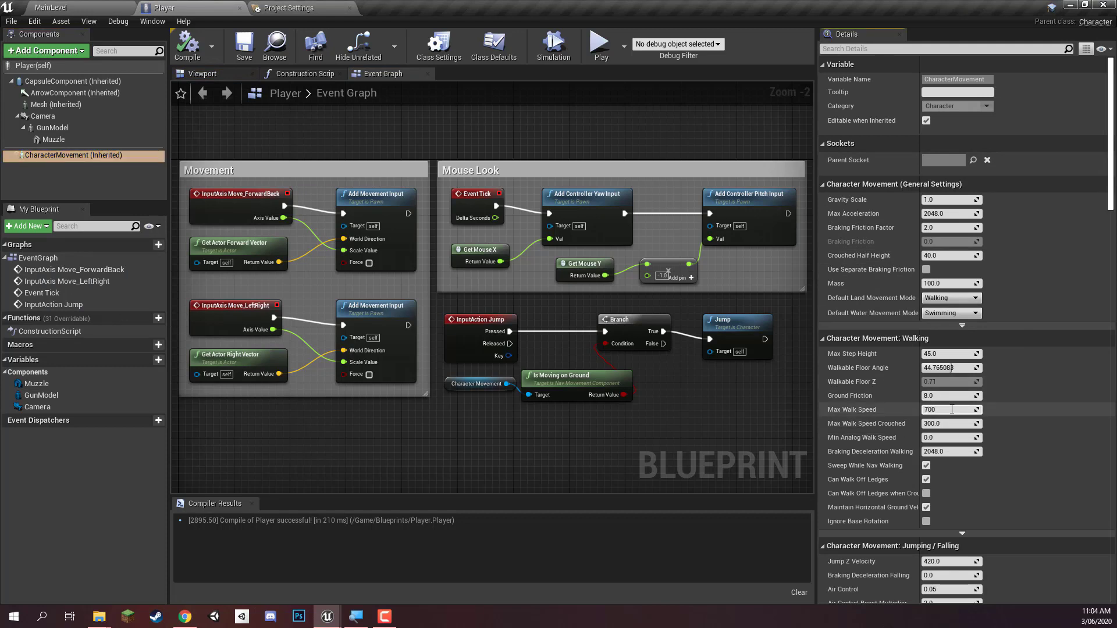
key("Return")
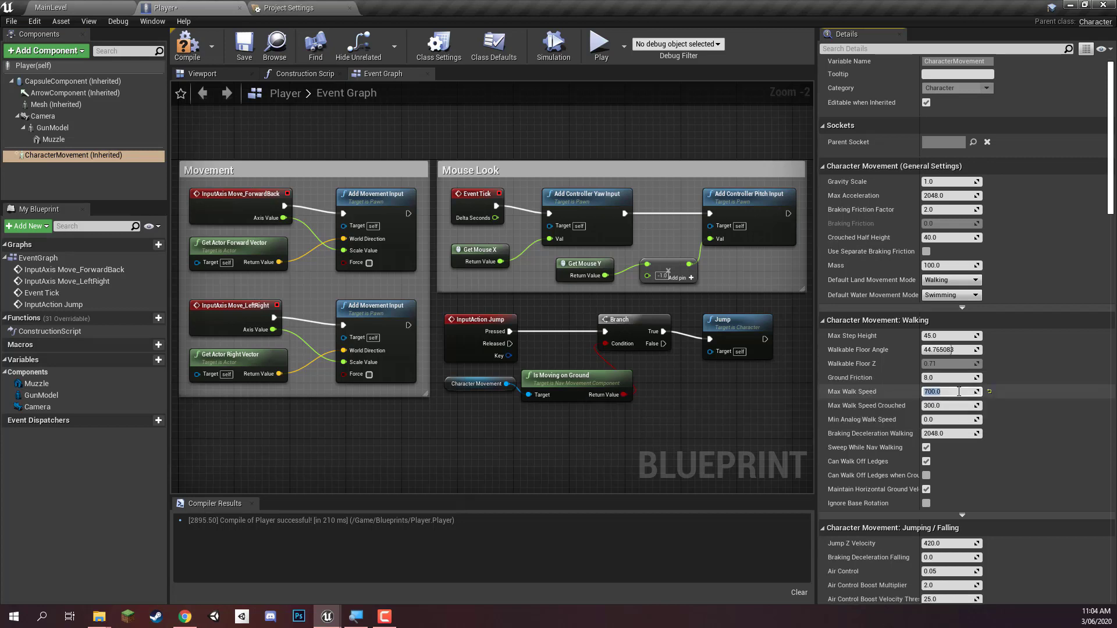
- Set the CharacterMovement component's Jump Z Velocity to 600 and Air Control to 1
scroll(949, 400, "down", 5)
scroll(909, 310, "down", 1)
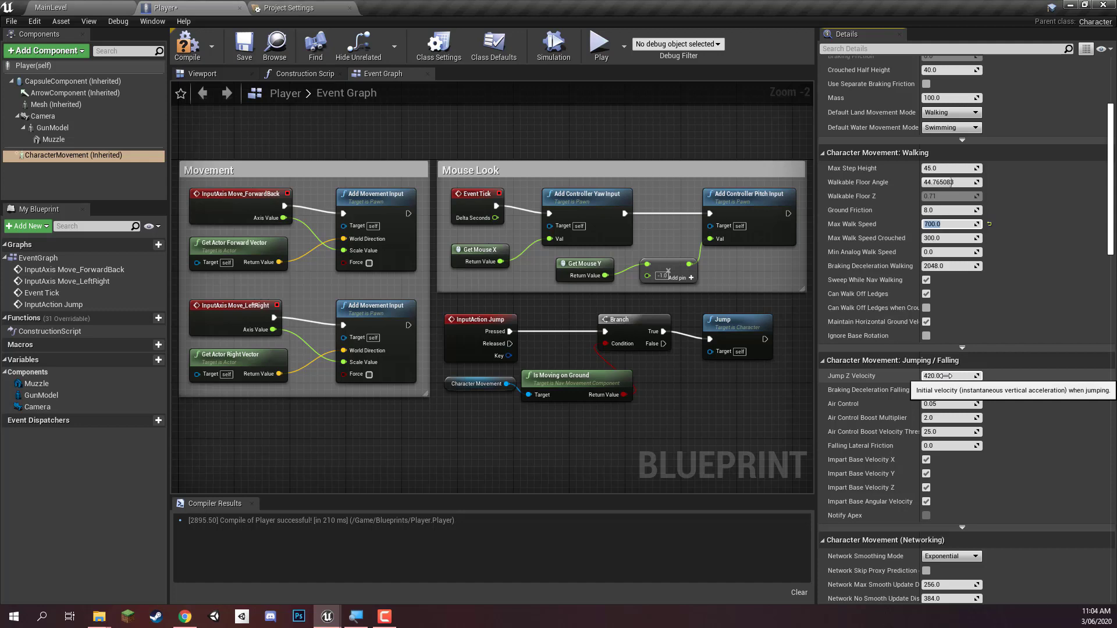
left_click(947, 375)
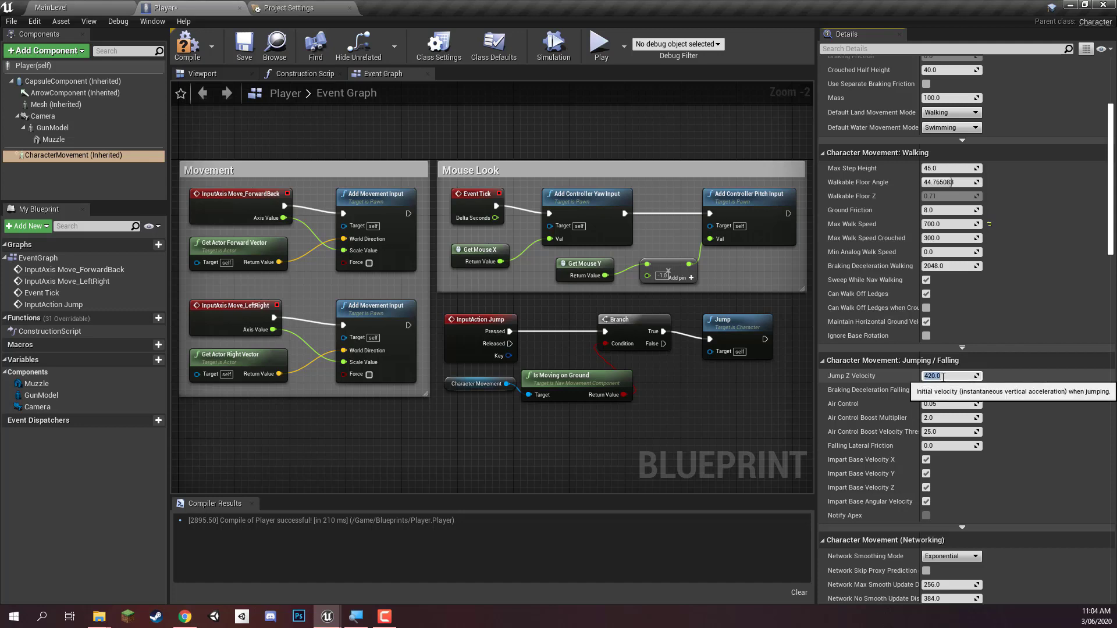
type("600")
key("Return")
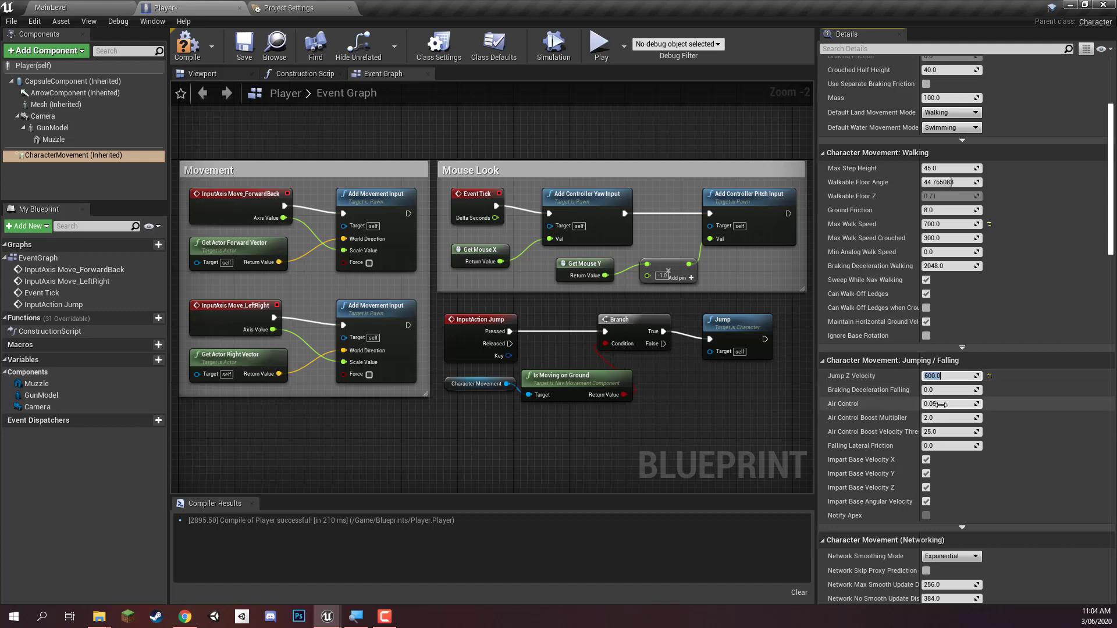
left_click(942, 404)
type("1")
key("Return")
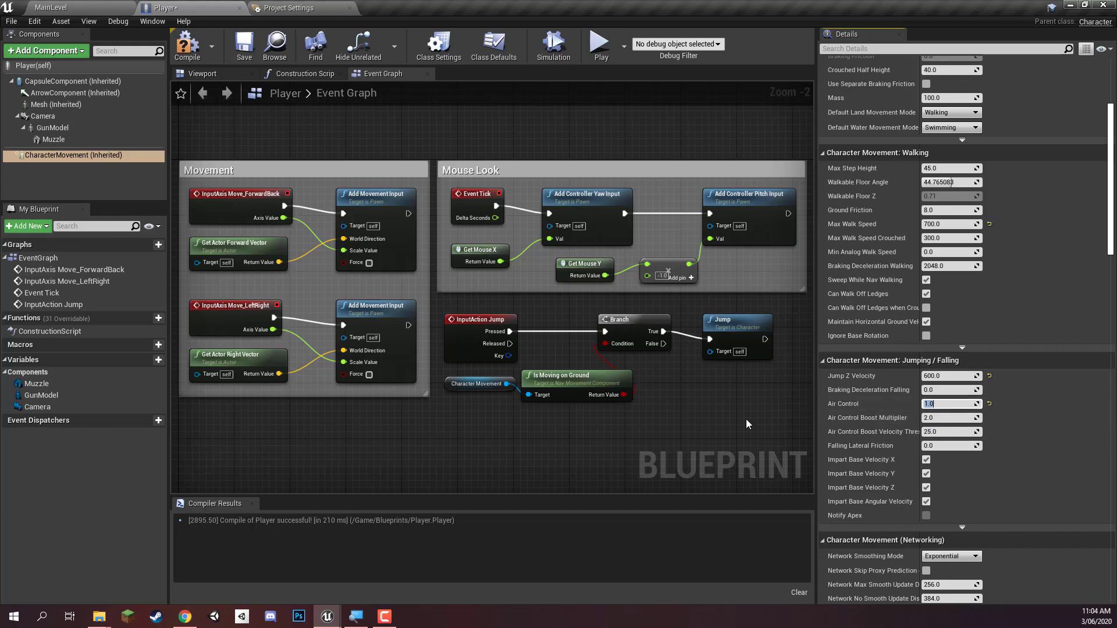
- Save the Player blueprint, play-test the tuned walking, jumping and air control, and review the CharacterMovement component's settings
key("ctrl+s")
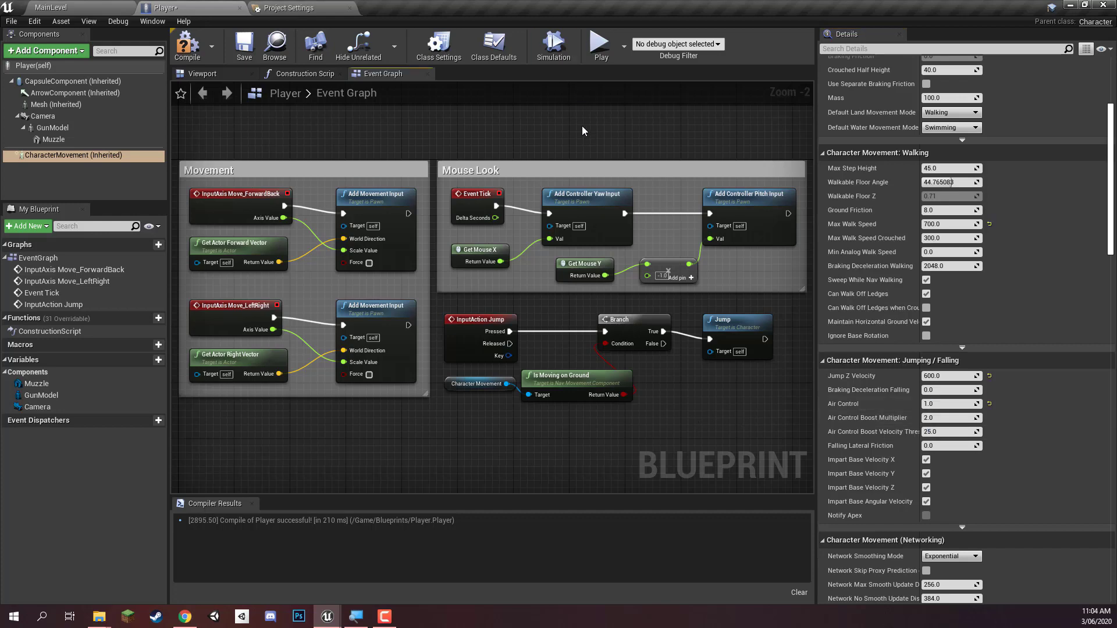
left_click(600, 43)
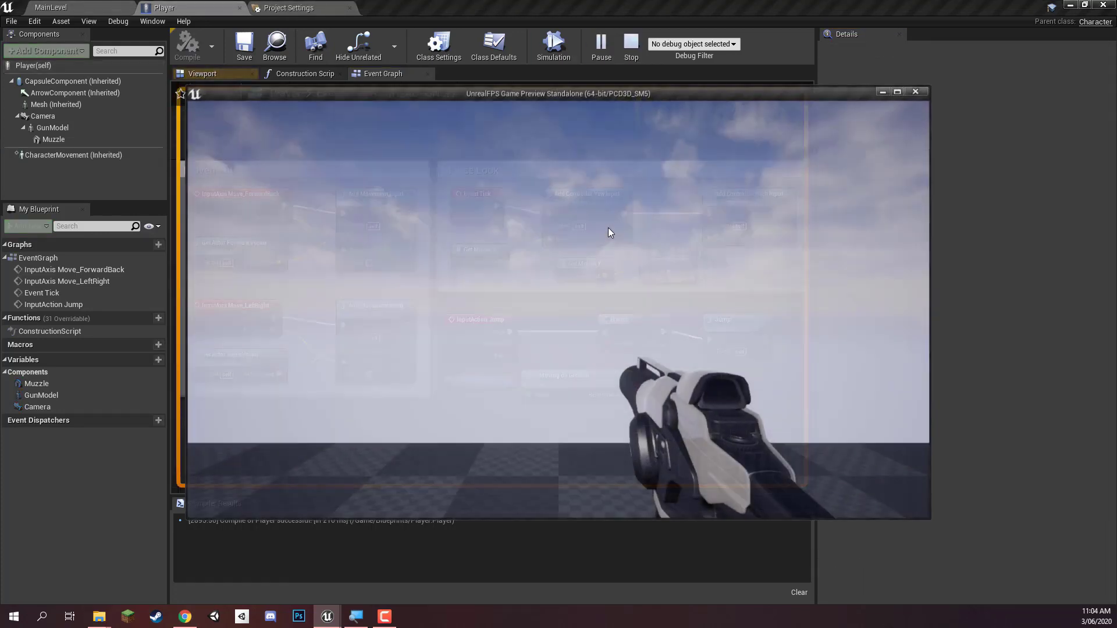
key("w")
key("space")
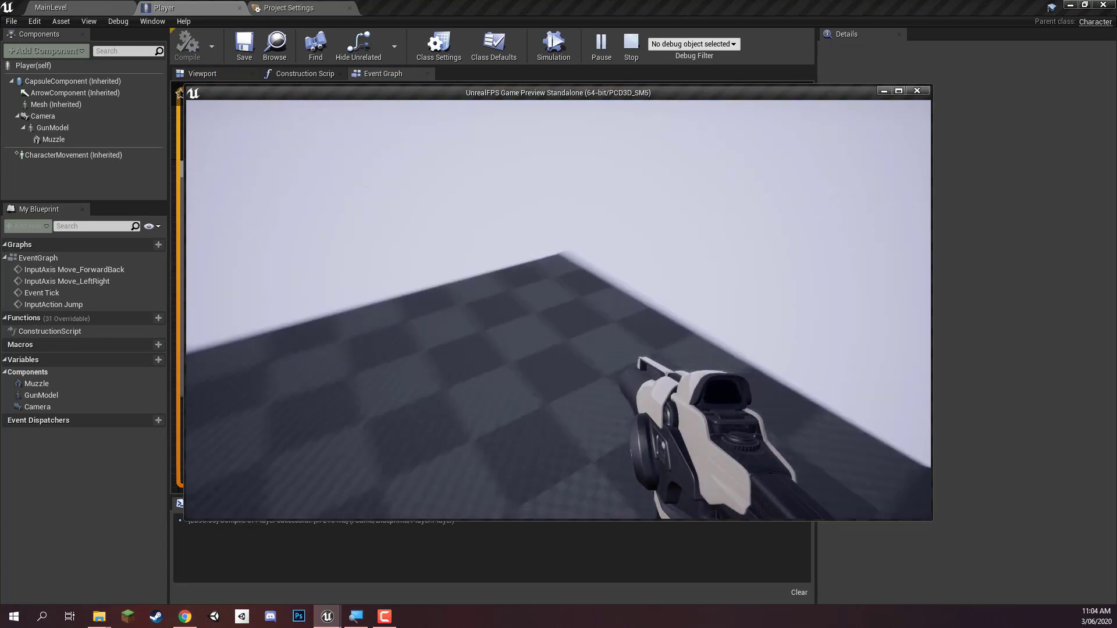
key("w")
key("space")
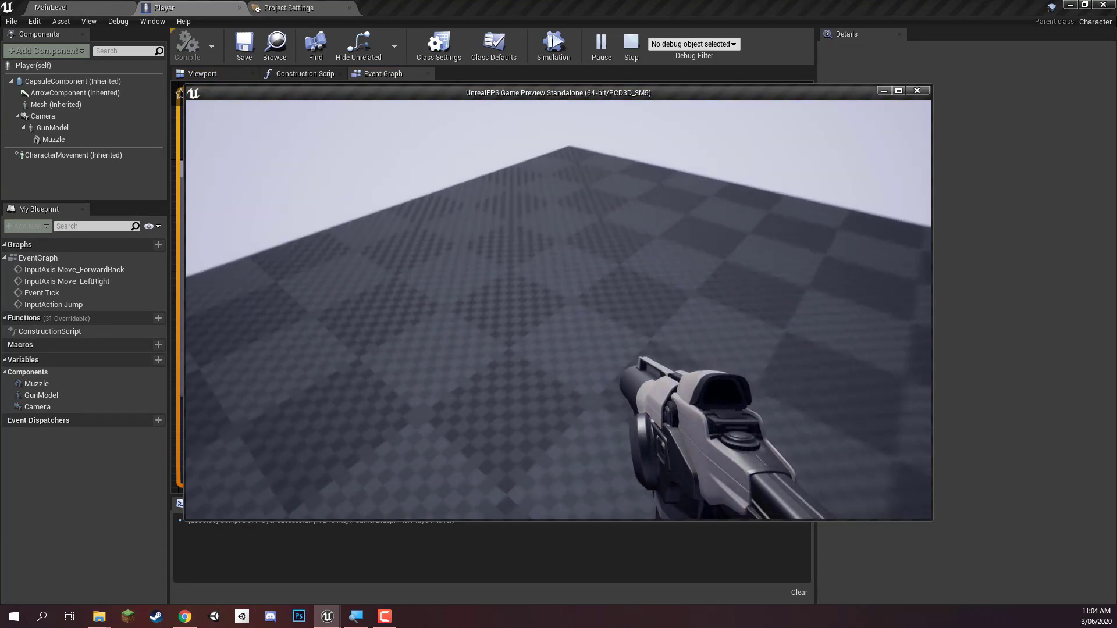
key("space")
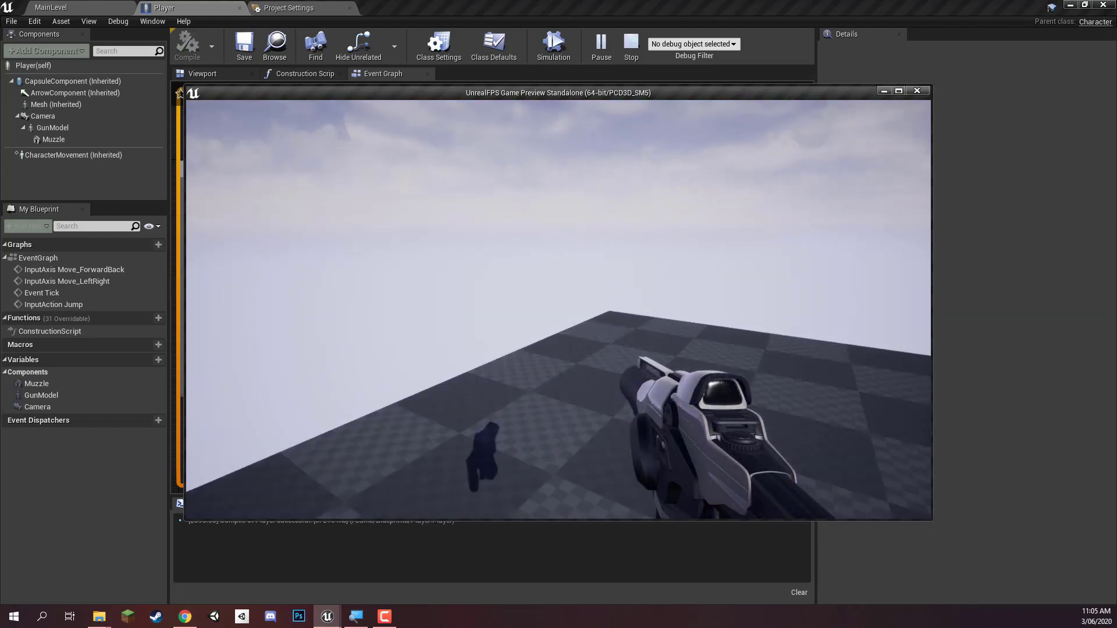
key("Escape")
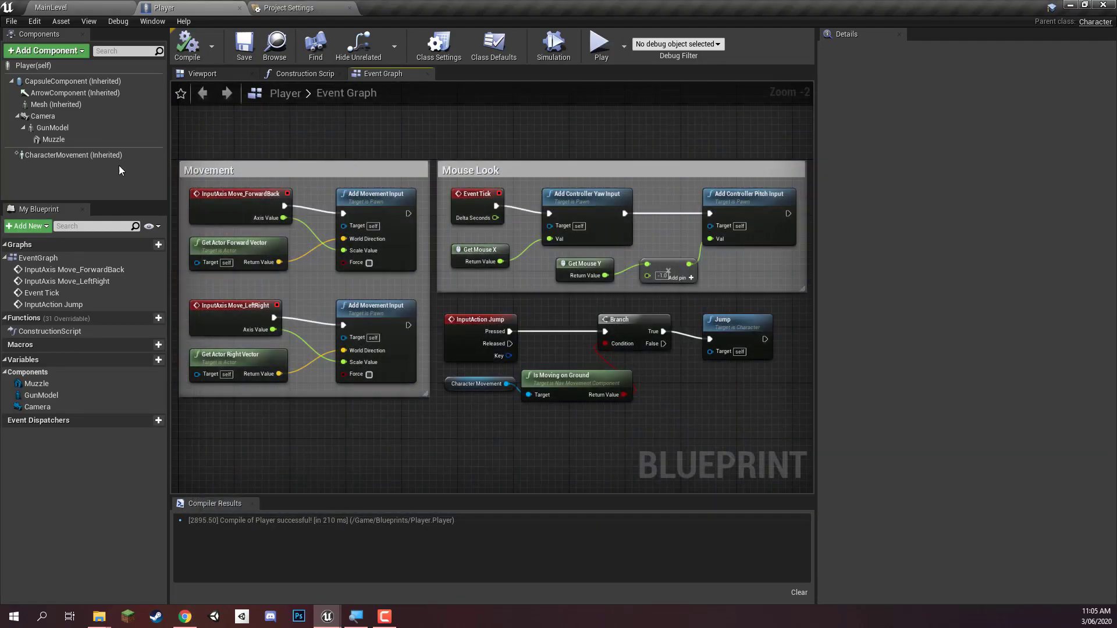
left_click(85, 155)
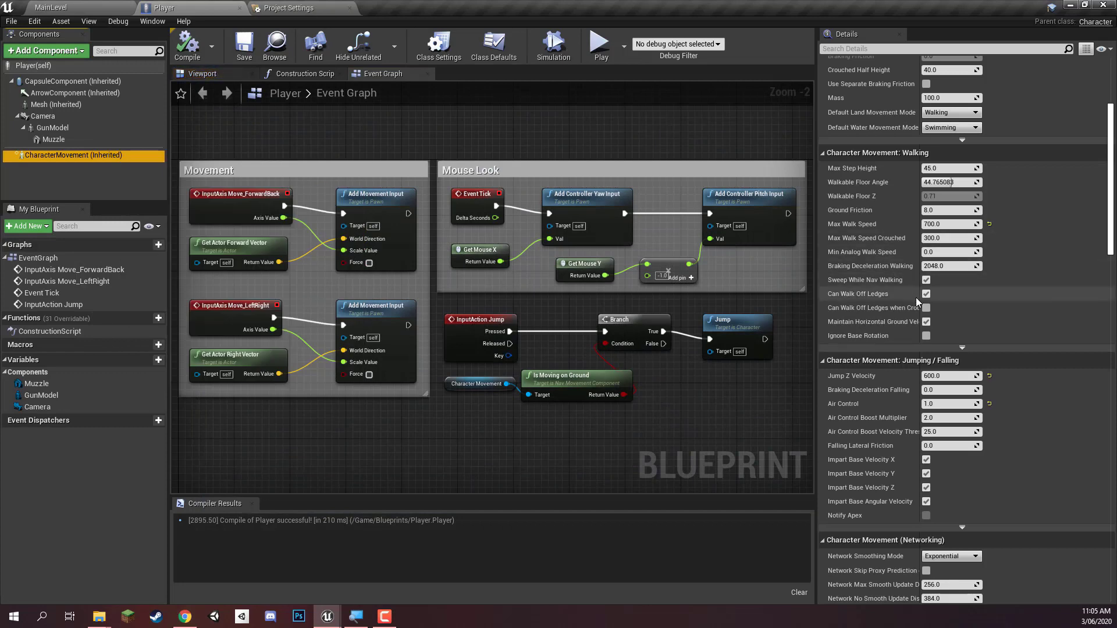
left_click(705, 451)
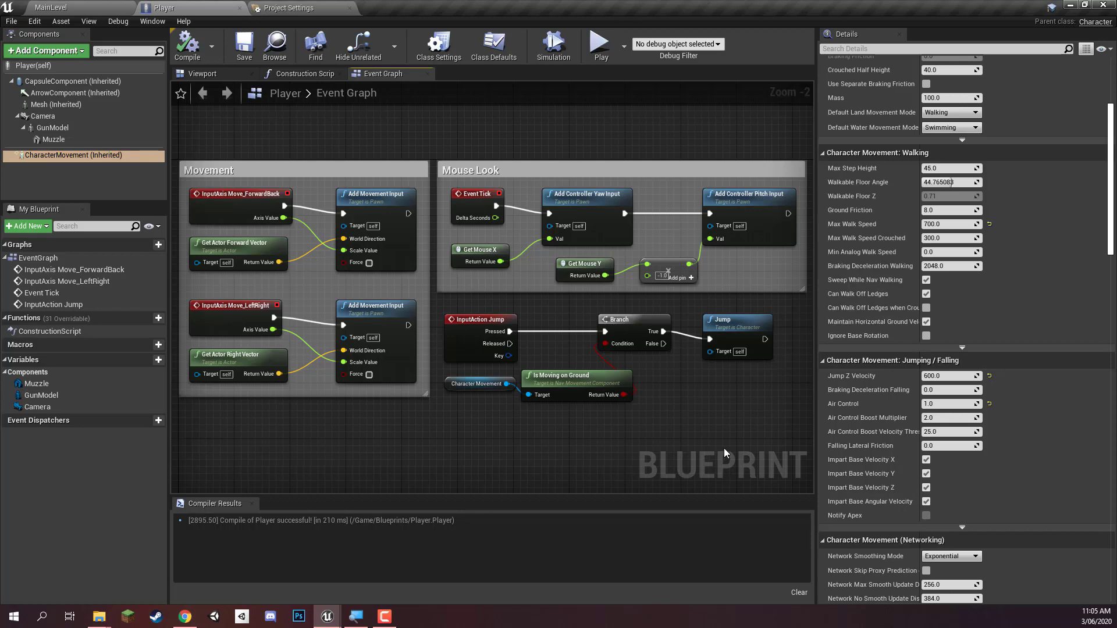
- Group the InputAction Jump, Branch, Is Moving on Ground and Jump nodes in a comment box titled "Jumping"
left_click_drag(736, 407, 462, 326)
right_click(463, 326)
left_click(535, 588)
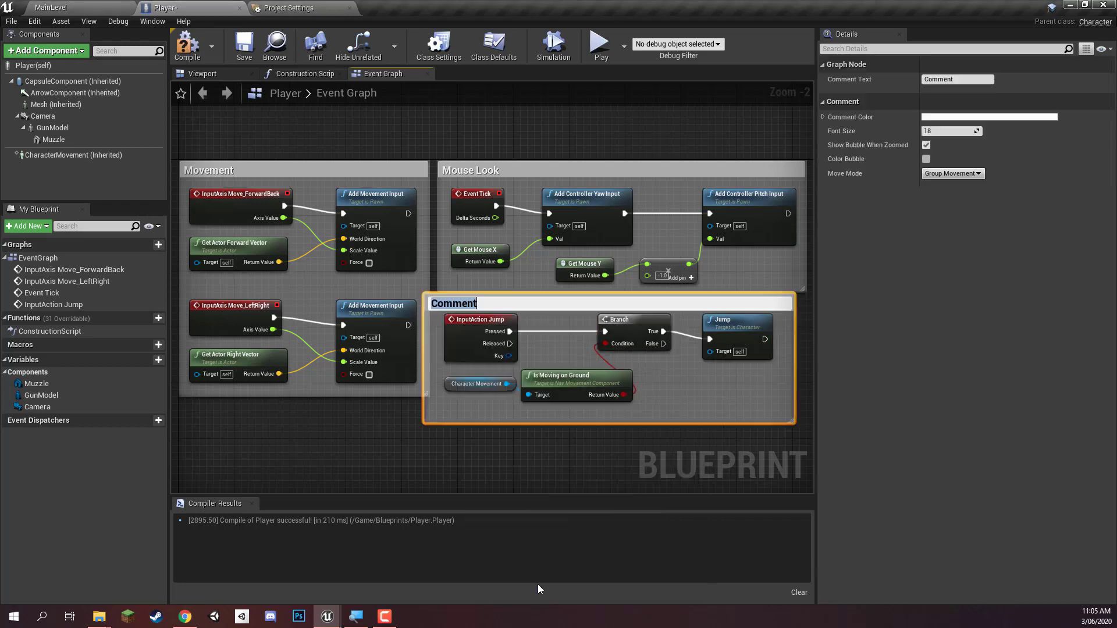
type("Jumping")
key("Return")
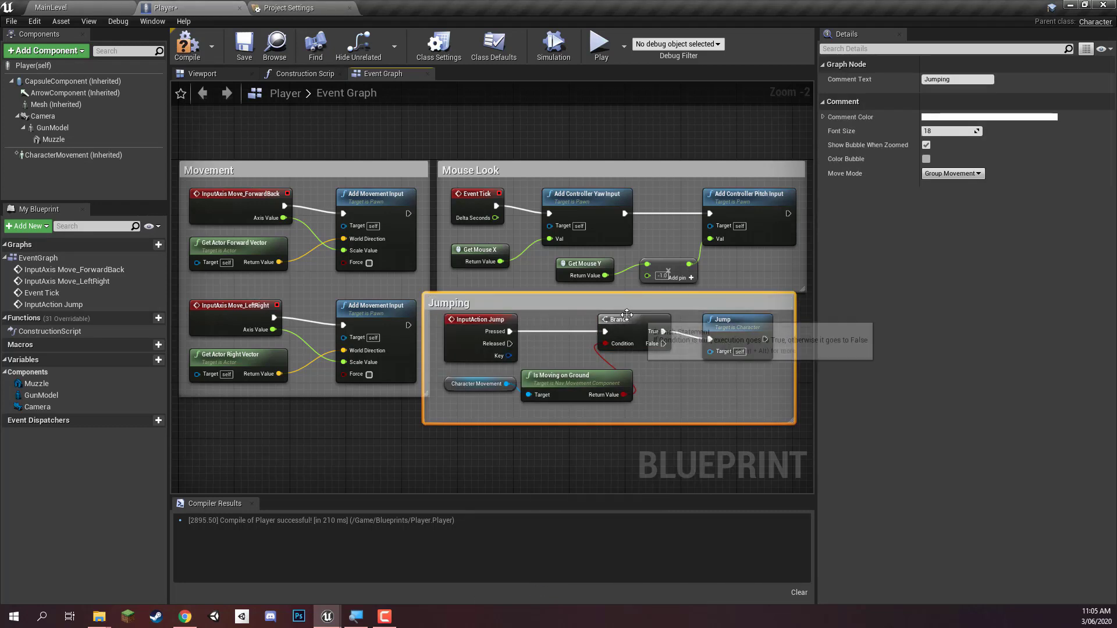
- Align the Jumping comment box and its nodes under the Mouse Look box, and resize it to the same width
left_click_drag(615, 302, 629, 309)
left_click_drag(756, 406, 492, 334)
right_click_drag(490, 335, 426, 320)
left_click(780, 400)
left_click_drag(741, 412, 737, 404)
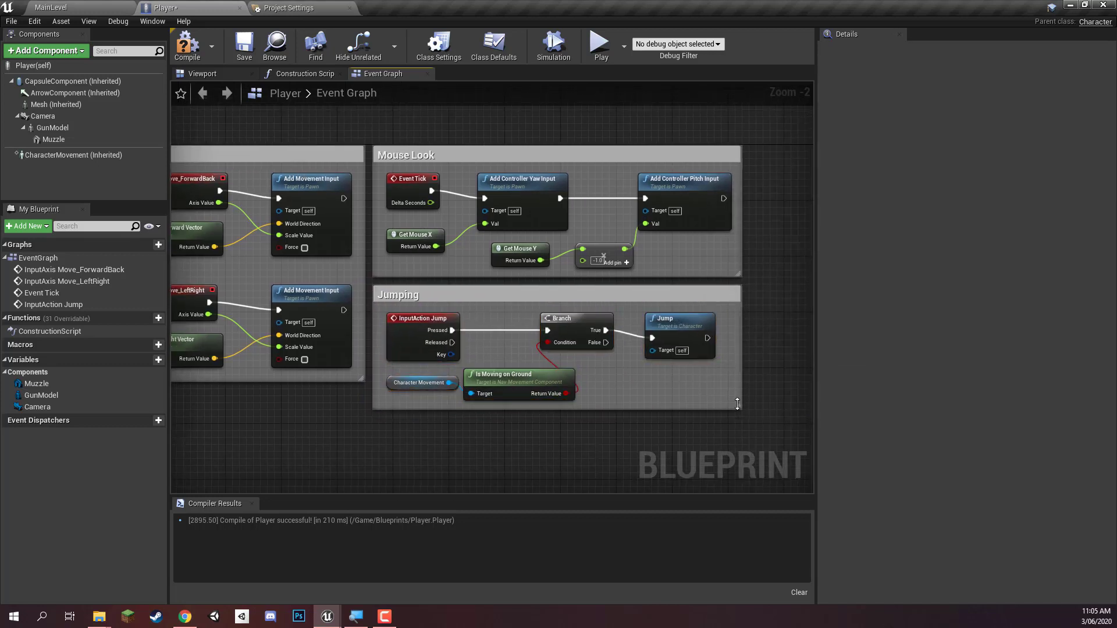
right_click_drag(770, 398, 915, 410)
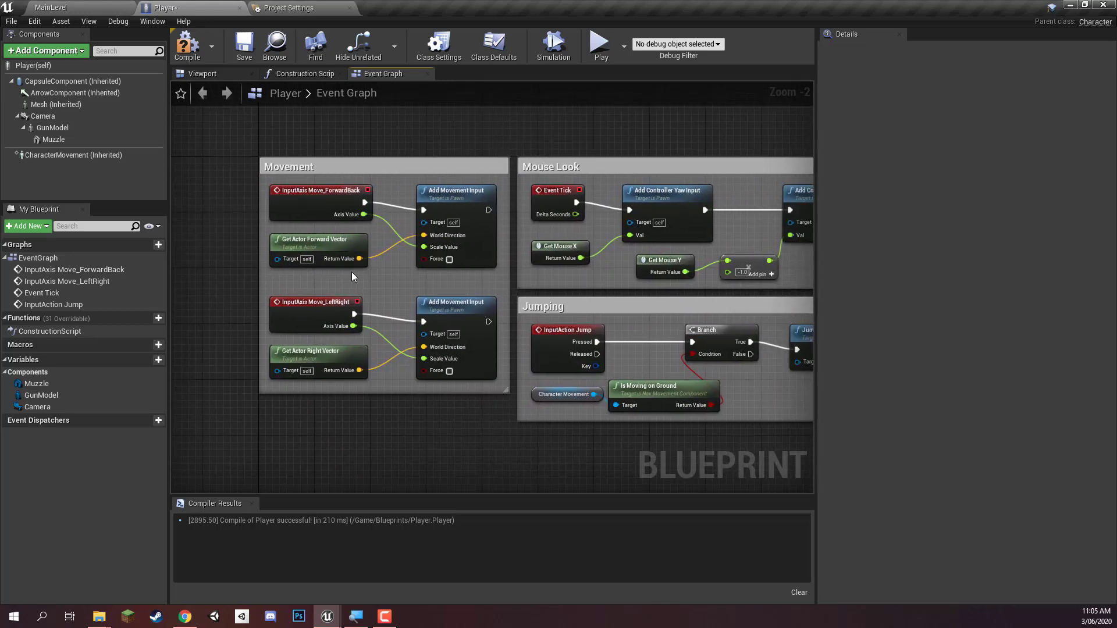
right_click_drag(452, 274, 504, 268)
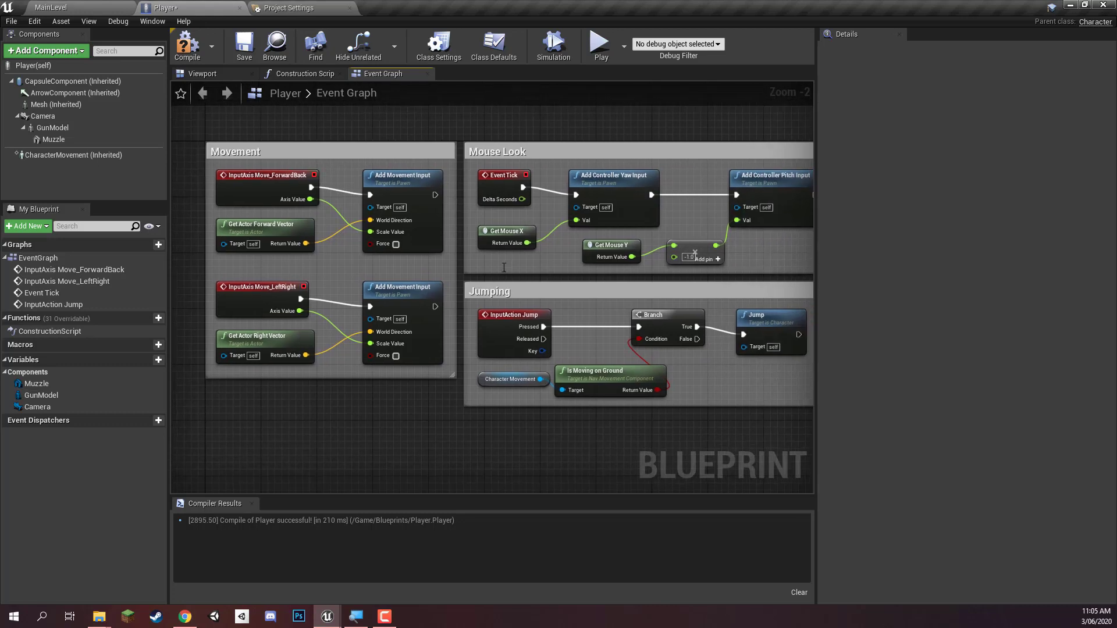